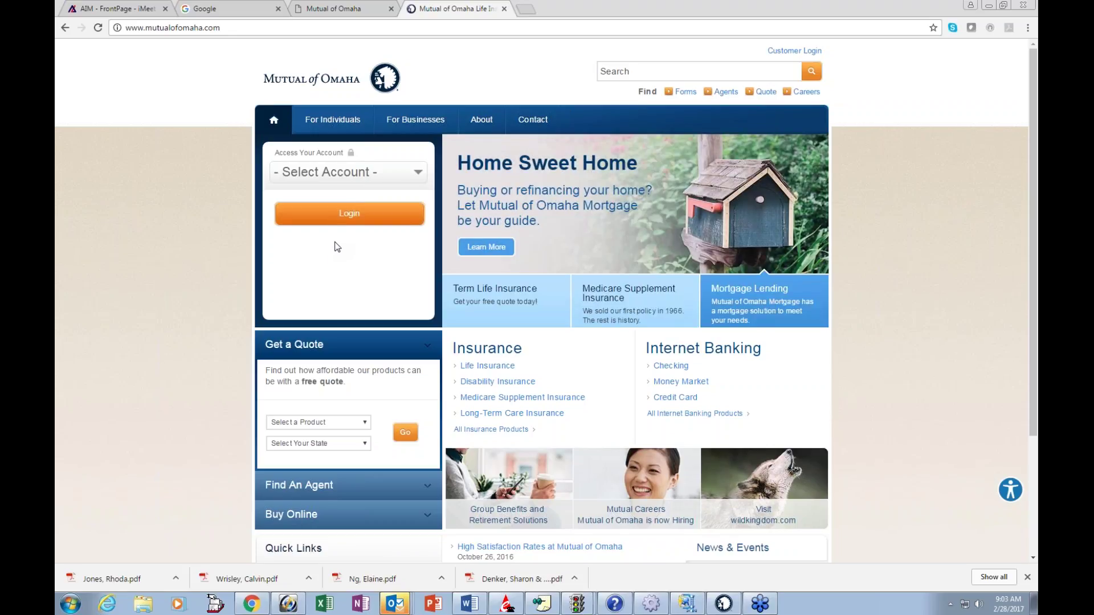
Step: Choose Sales Professionals as the account type in the Access Your Account box
{"action": "left_click", "coordinate": [328, 174]}
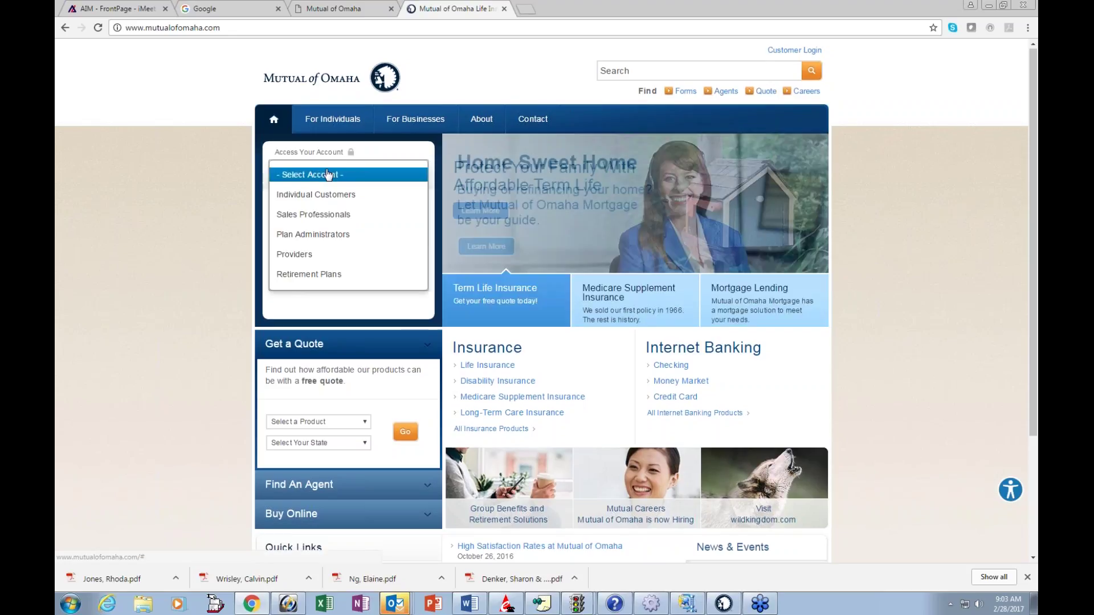
{"action": "left_click", "coordinate": [315, 216]}
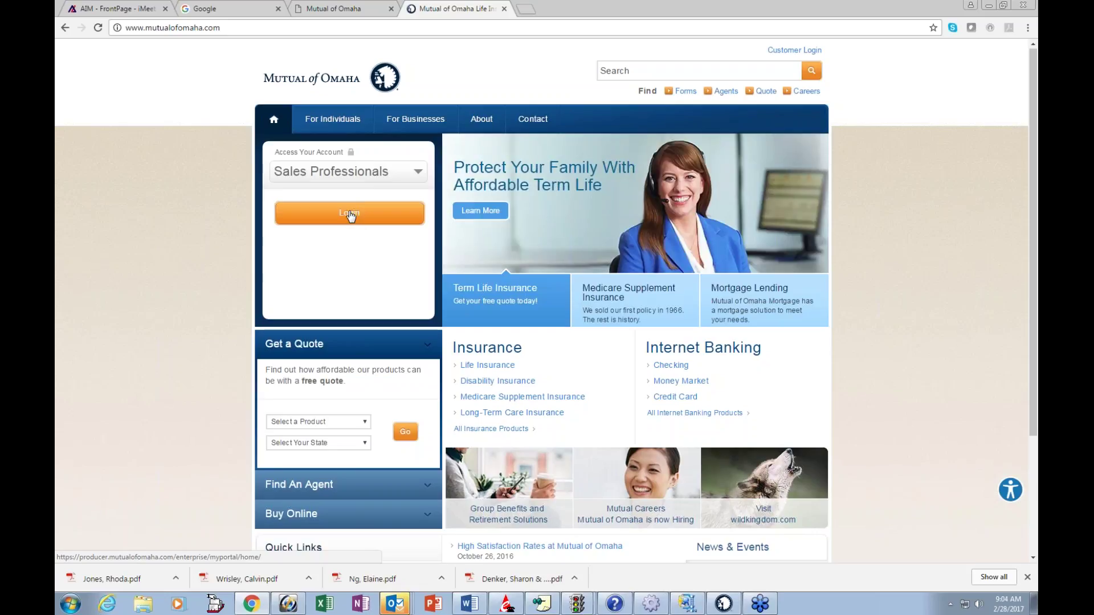
Step: Log in to the producer portal and go to the Electronic Applications page
{"action": "left_click", "coordinate": [350, 214]}
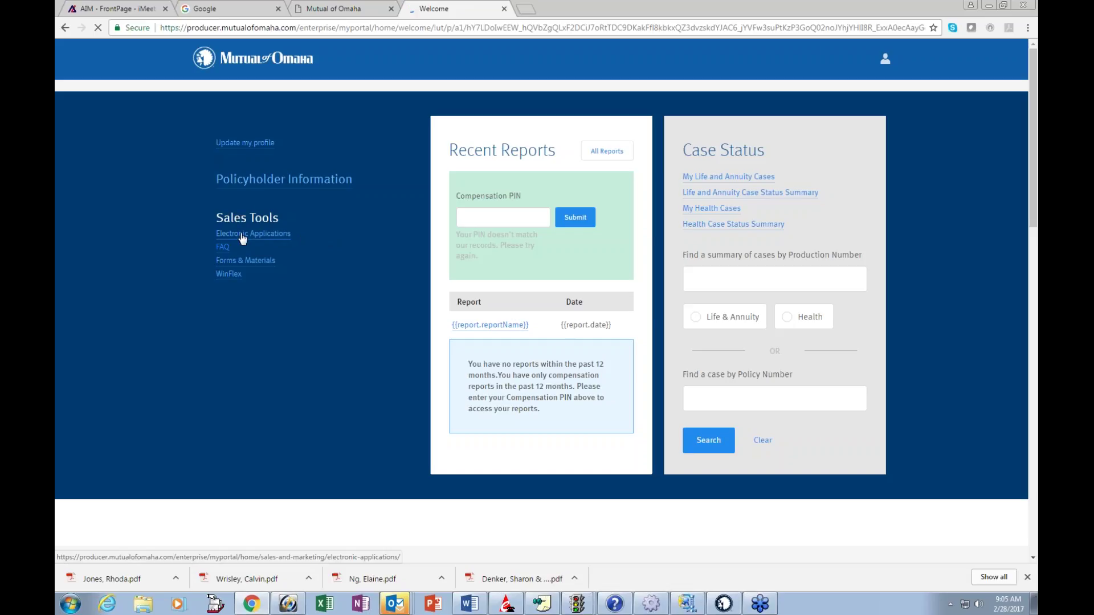
{"action": "left_click", "coordinate": [242, 236]}
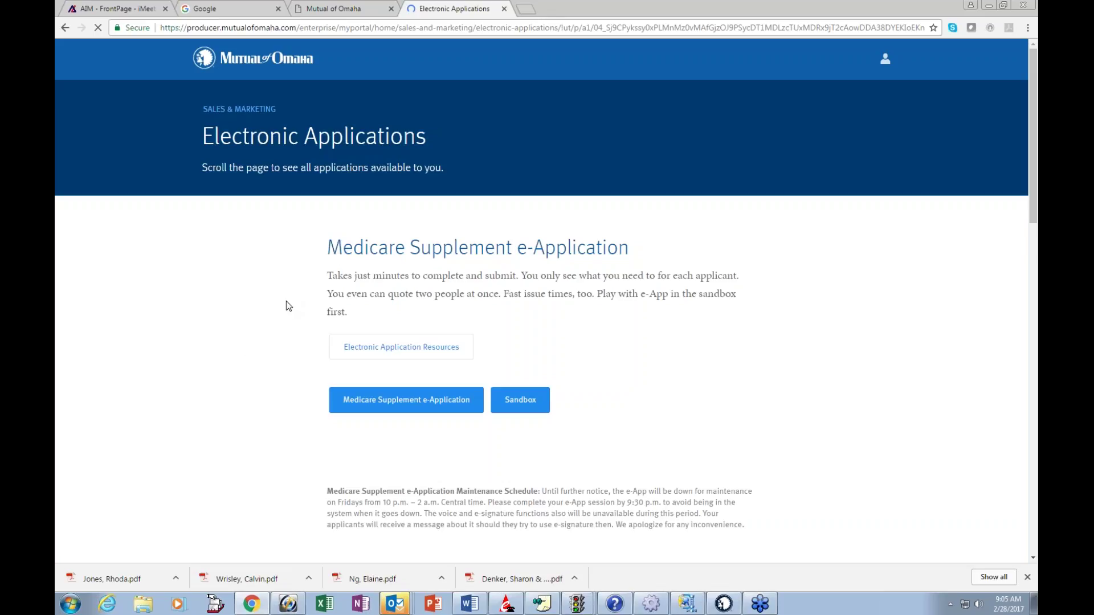
Step: Scroll the Electronic Applications page to the Long-Term Care e-Application section
{"action": "scroll", "coordinate": [286, 303], "scroll_direction": "down", "scroll_amount": 4}
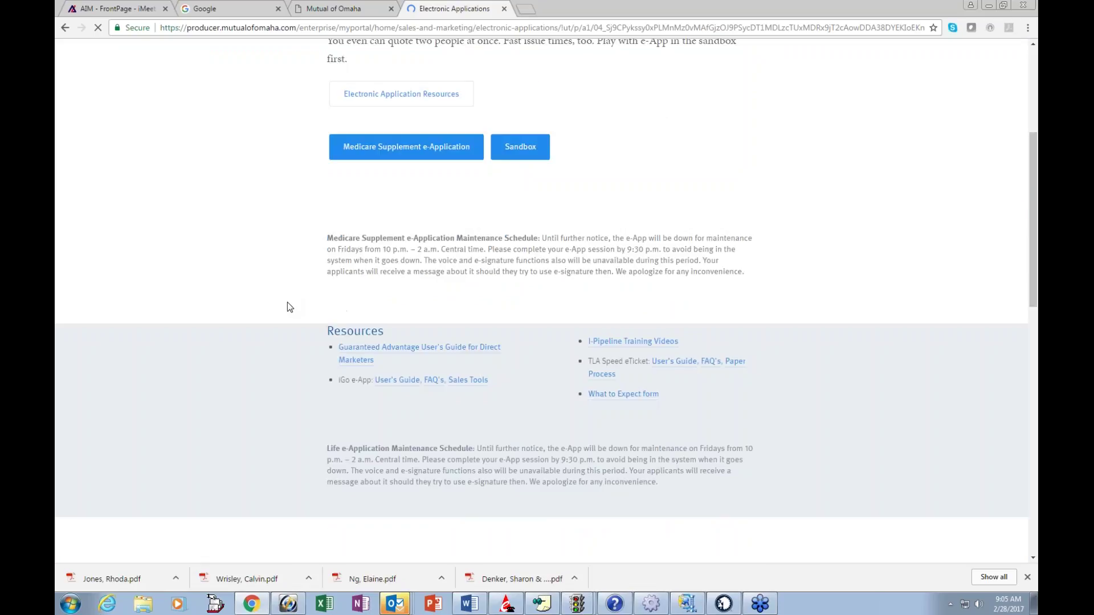
{"action": "scroll", "coordinate": [287, 302], "scroll_direction": "down", "scroll_amount": 9}
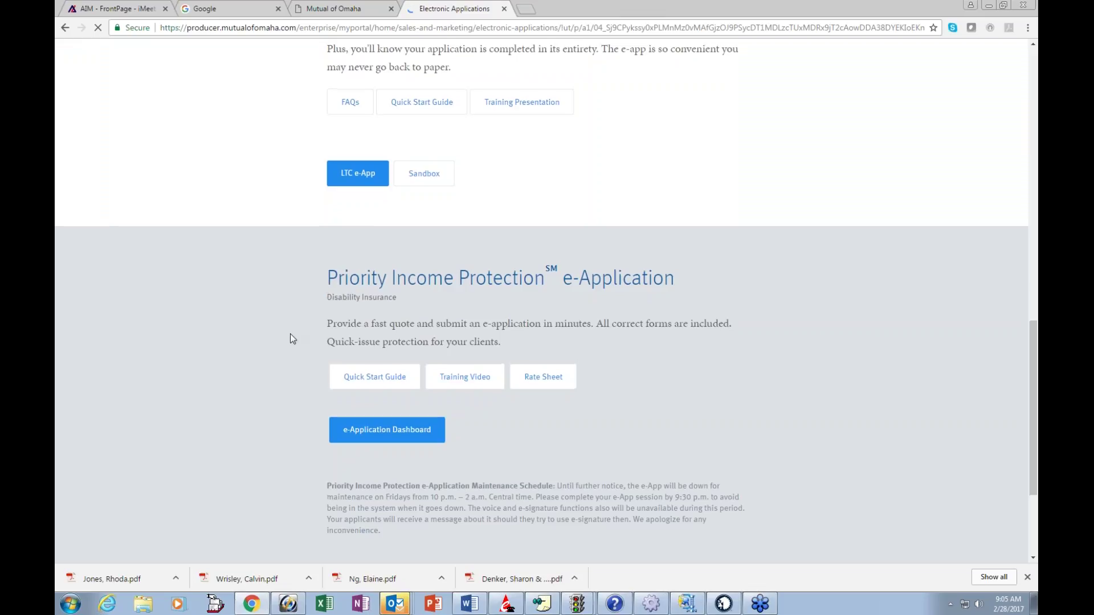
{"action": "scroll", "coordinate": [291, 339], "scroll_direction": "up", "scroll_amount": 3}
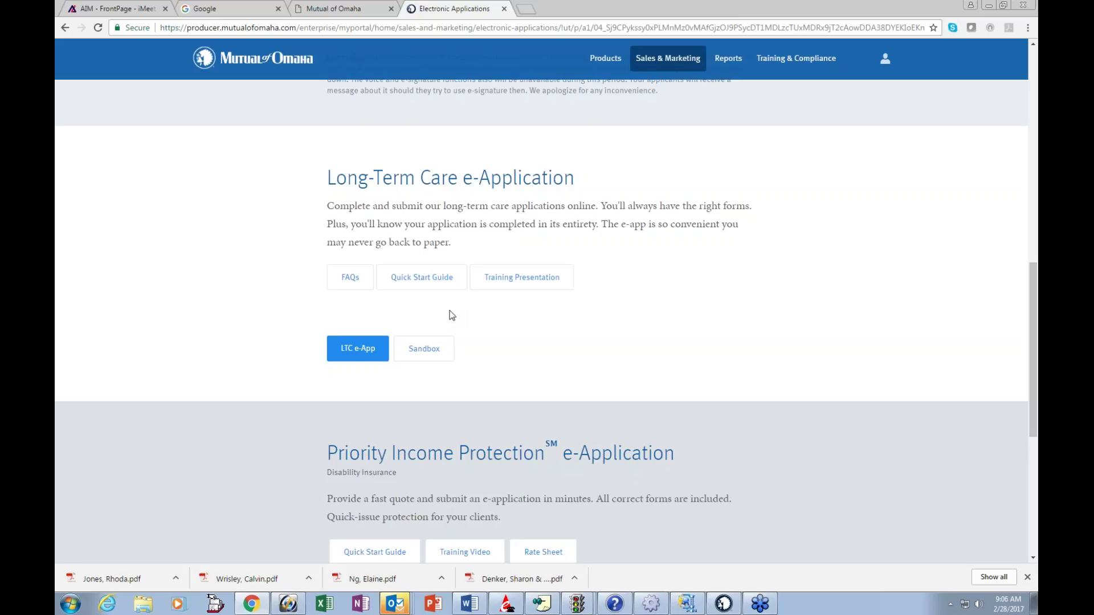
Step: View the incomplete Long Term Care application created 02/28/2017 from the application list
{"action": "left_click", "coordinate": [344, 10]}
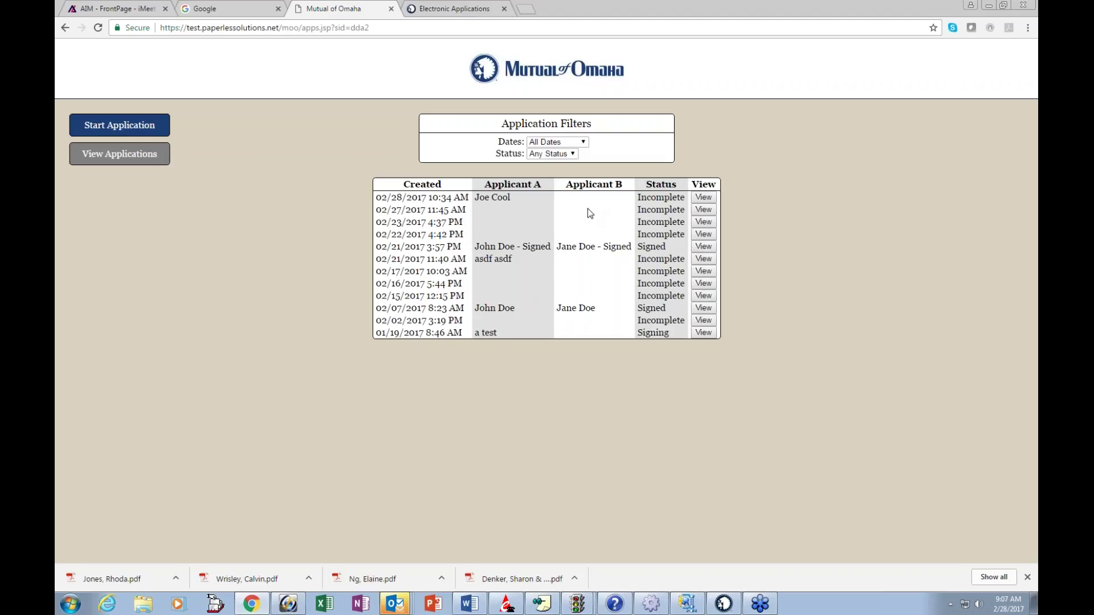
{"action": "left_click", "coordinate": [705, 198]}
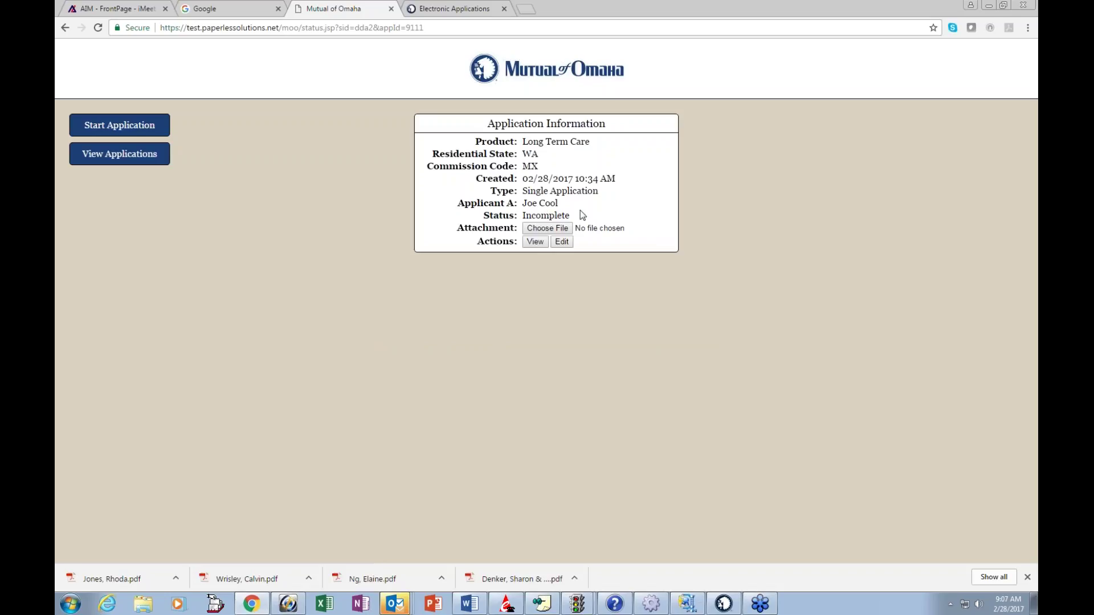
Step: Edit the application, set the worksheet disclosure to opt out, and go to Section A
{"action": "left_click", "coordinate": [561, 242]}
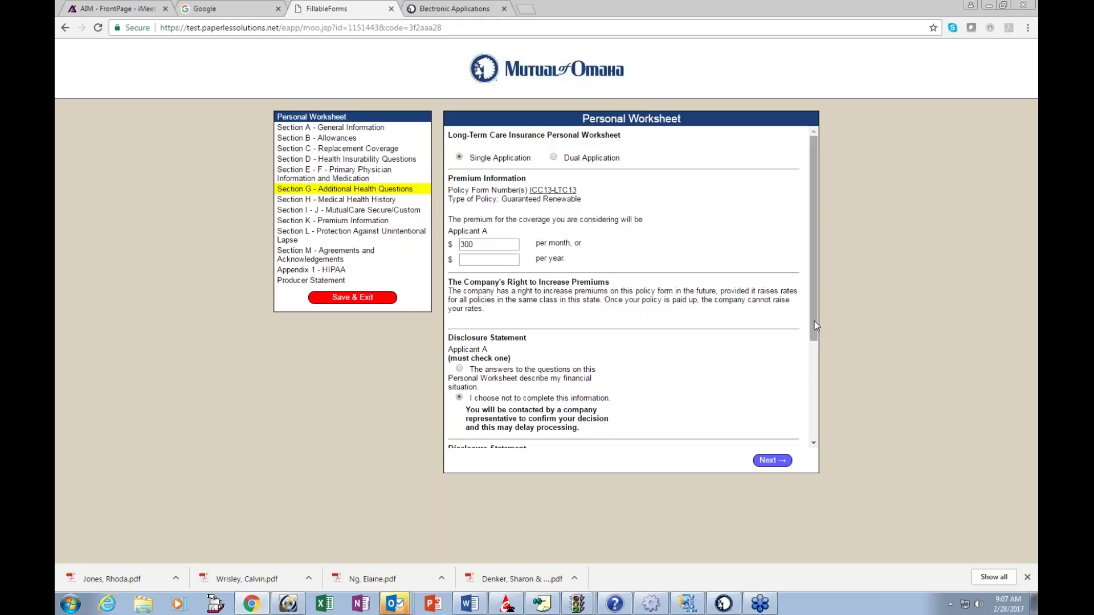
{"action": "scroll", "coordinate": [592, 313], "scroll_direction": "down", "scroll_amount": 3}
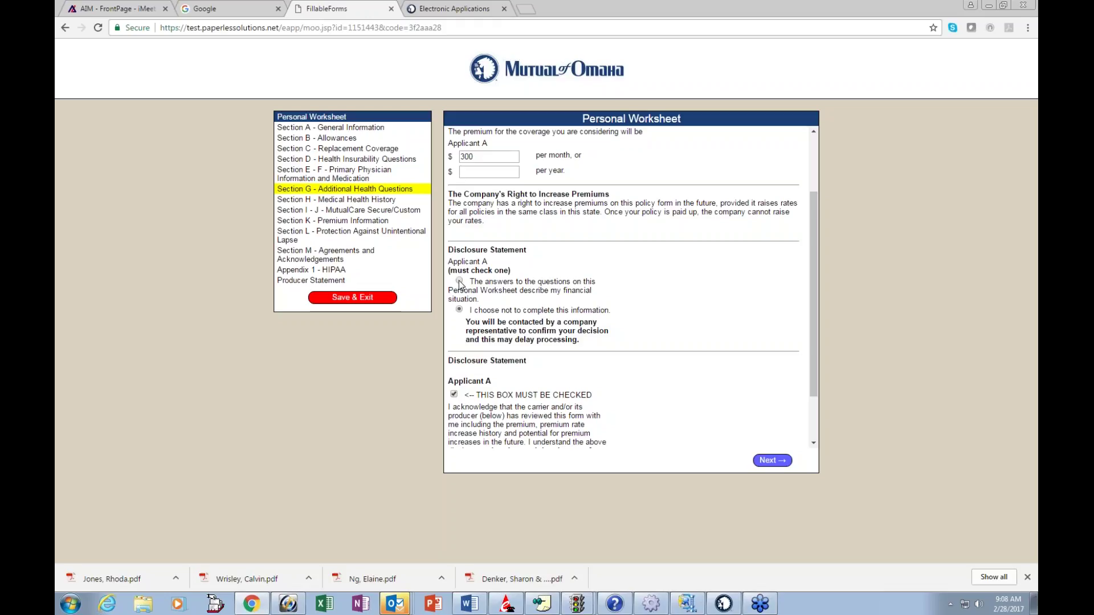
{"action": "left_click", "coordinate": [459, 281]}
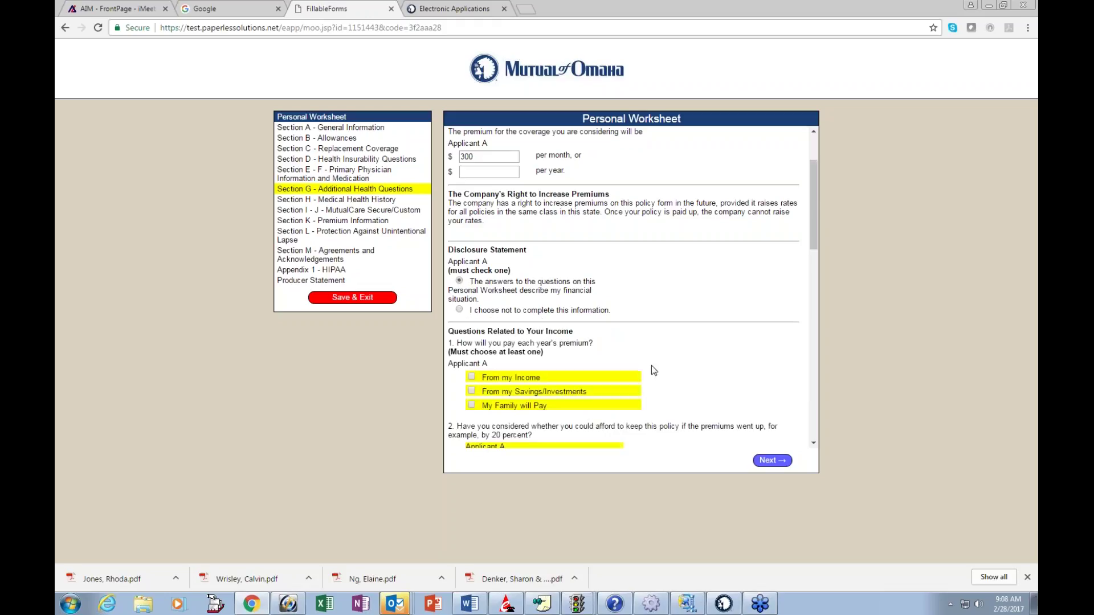
{"action": "scroll", "coordinate": [653, 369], "scroll_direction": "down", "scroll_amount": 2}
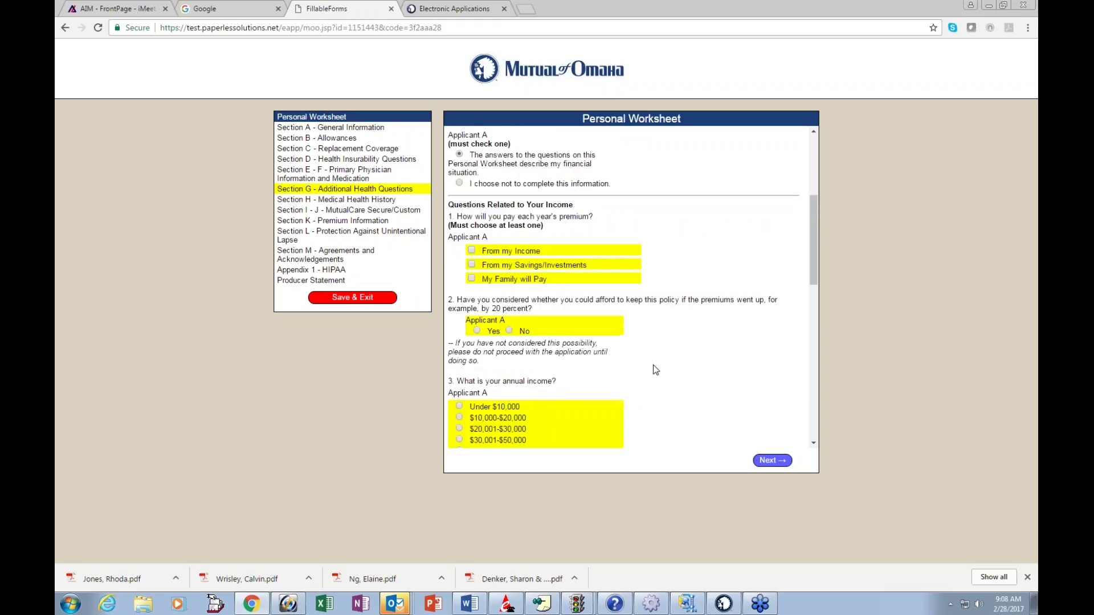
{"action": "scroll", "coordinate": [653, 370], "scroll_direction": "down", "scroll_amount": 1}
{"action": "scroll", "coordinate": [653, 369], "scroll_direction": "down", "scroll_amount": 7}
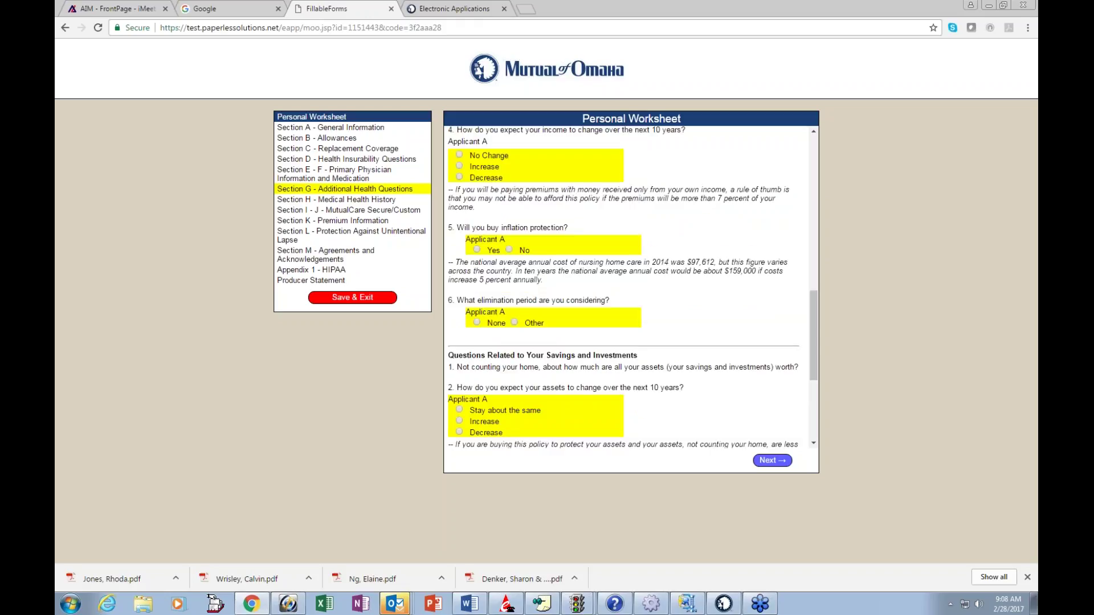
{"action": "scroll", "coordinate": [654, 369], "scroll_direction": "up", "scroll_amount": 10}
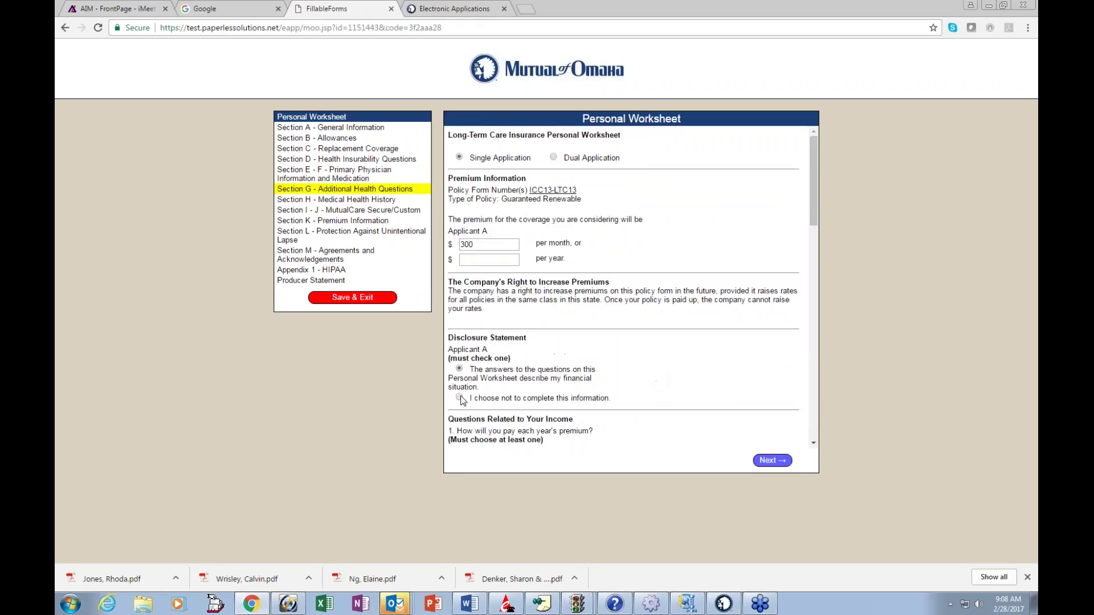
{"action": "left_click", "coordinate": [459, 398]}
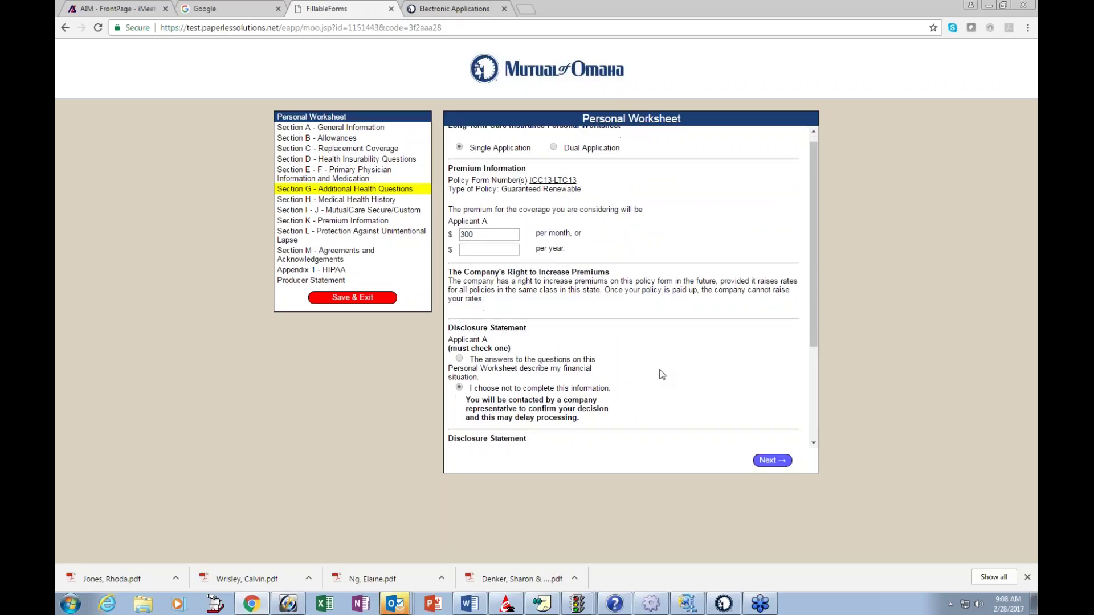
{"action": "scroll", "coordinate": [664, 375], "scroll_direction": "down", "scroll_amount": 3}
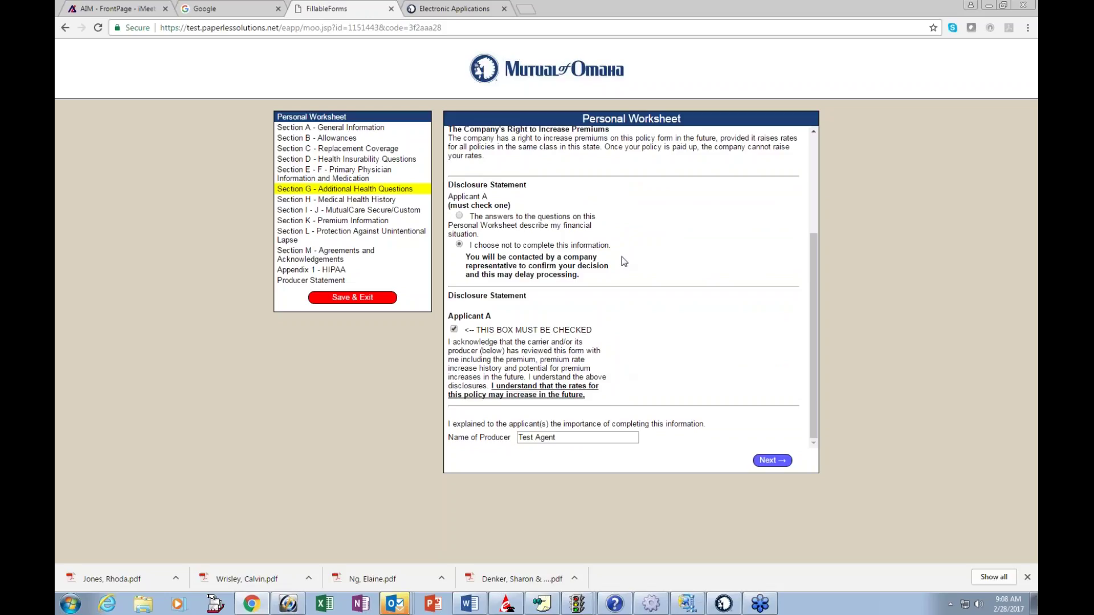
{"action": "left_click", "coordinate": [372, 129]}
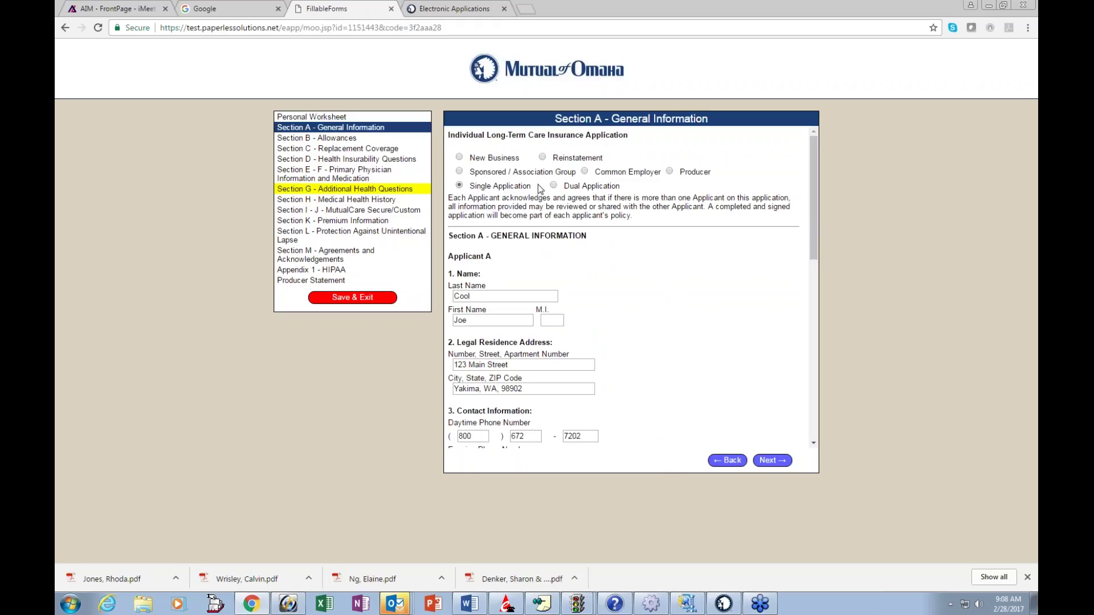
Step: Mark Section A as New Business and scroll down to the contact information fields
{"action": "left_click", "coordinate": [459, 158]}
{"action": "scroll", "coordinate": [657, 275], "scroll_direction": "down", "scroll_amount": 1}
{"action": "scroll", "coordinate": [657, 274], "scroll_direction": "down", "scroll_amount": 1}
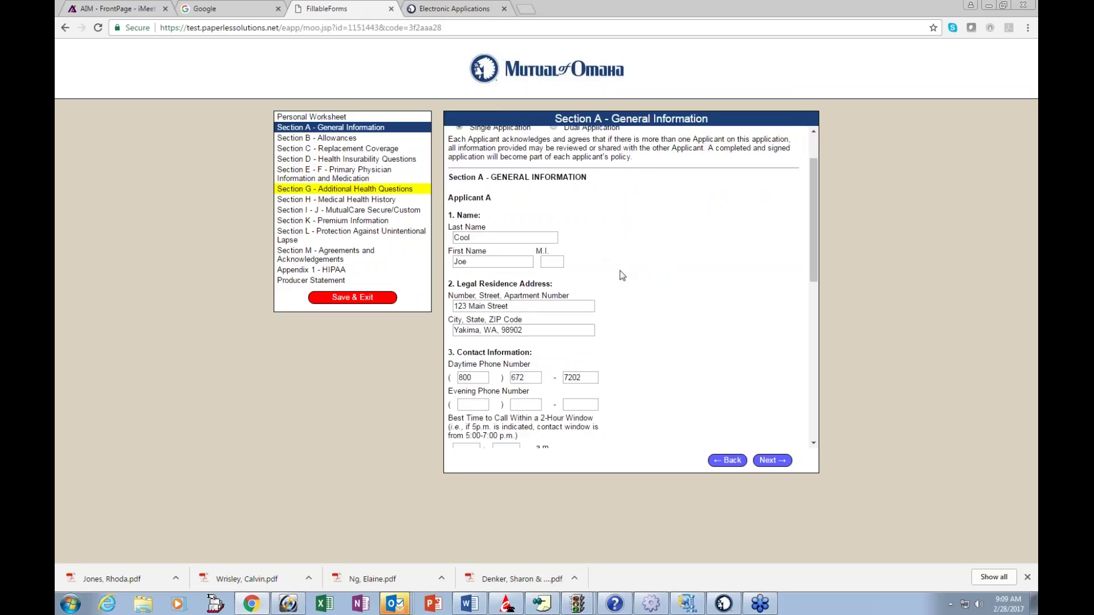
{"action": "scroll", "coordinate": [622, 275], "scroll_direction": "down", "scroll_amount": 2}
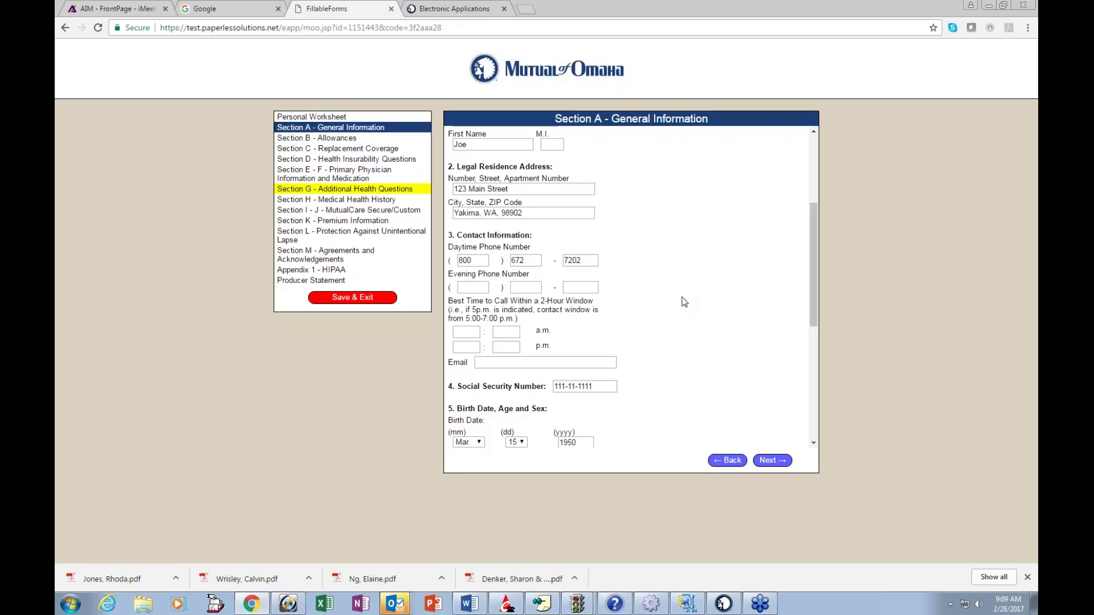
Step: Enter the applicant's e-mail address and complete SSN, birth date, Male and U.S. Citizen
{"action": "left_click", "coordinate": [480, 363]}
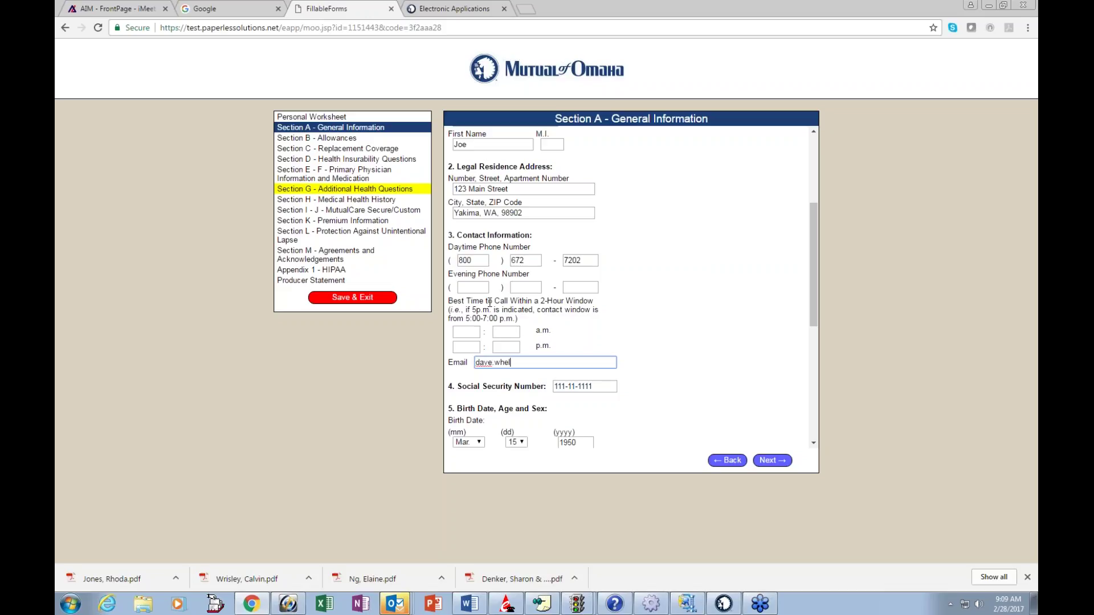
{"action": "left_click", "coordinate": [813, 444]}
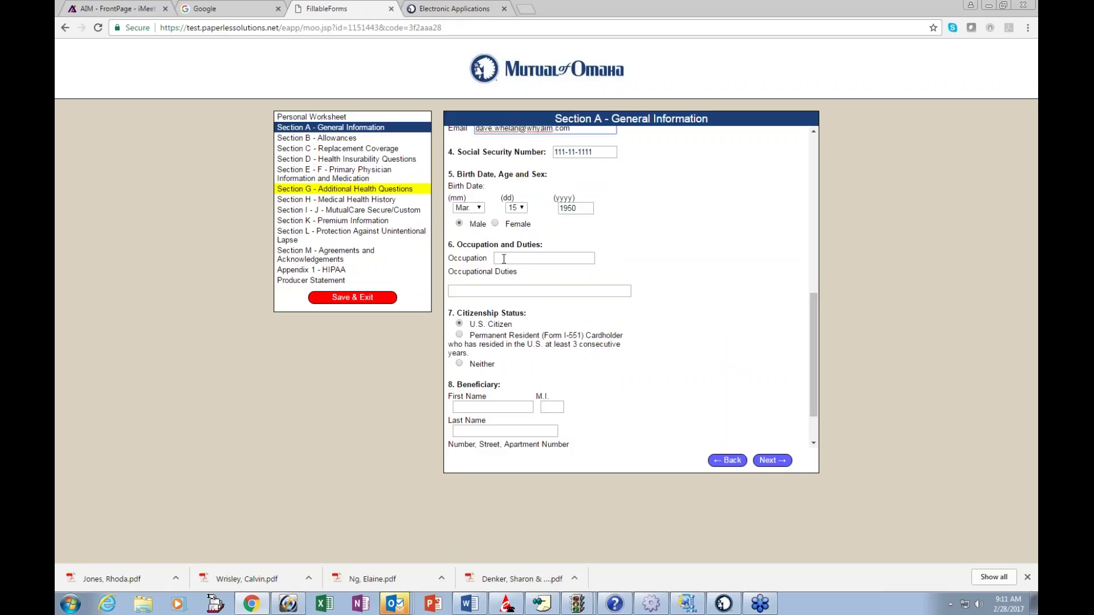
Step: Leave Section B's partner, group membership and employer allowance questions at No, then continue to Section C
{"action": "left_click", "coordinate": [771, 463]}
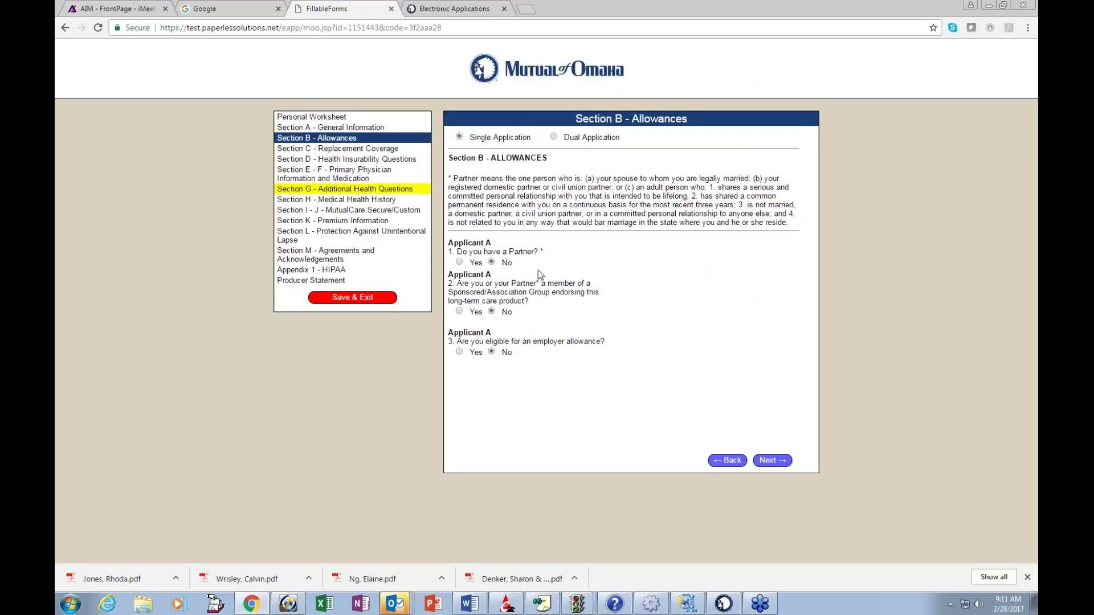
{"action": "left_click", "coordinate": [460, 263]}
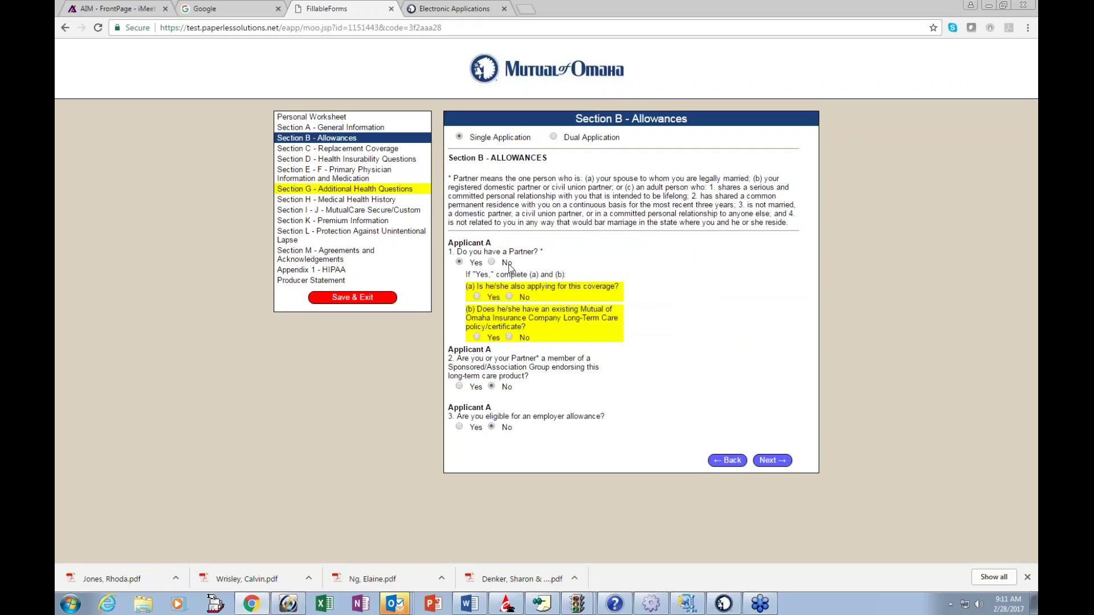
{"action": "left_click", "coordinate": [491, 262]}
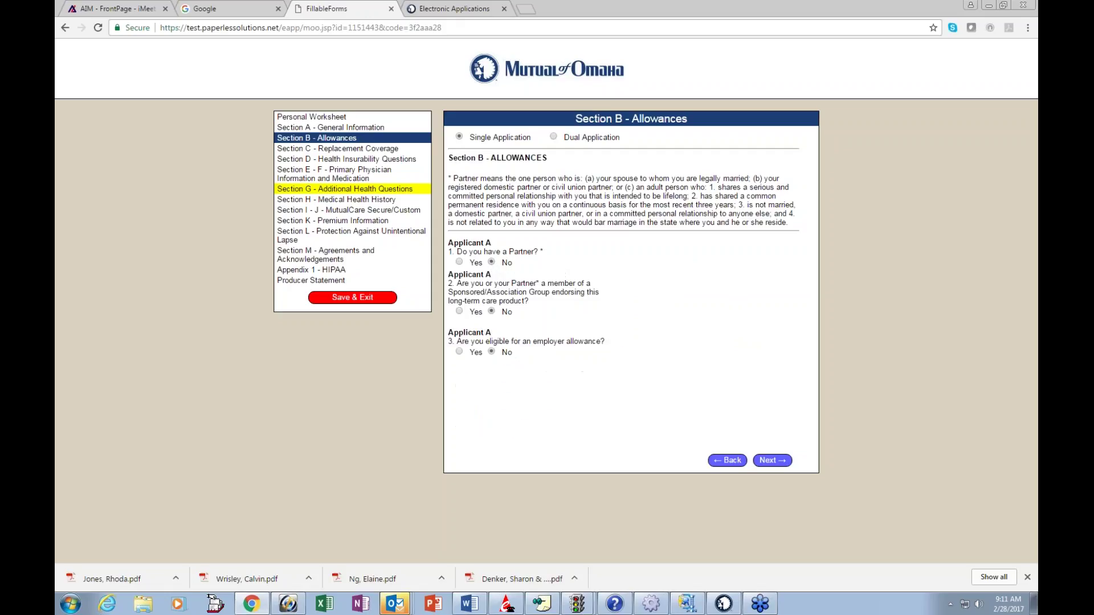
{"action": "left_click", "coordinate": [459, 310]}
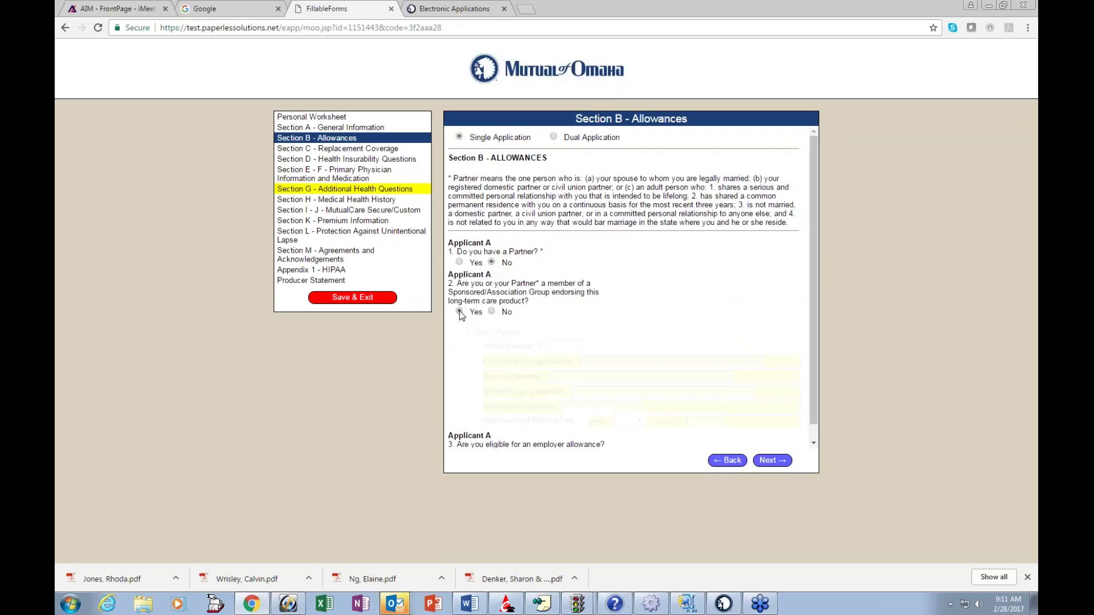
{"action": "left_click", "coordinate": [492, 312]}
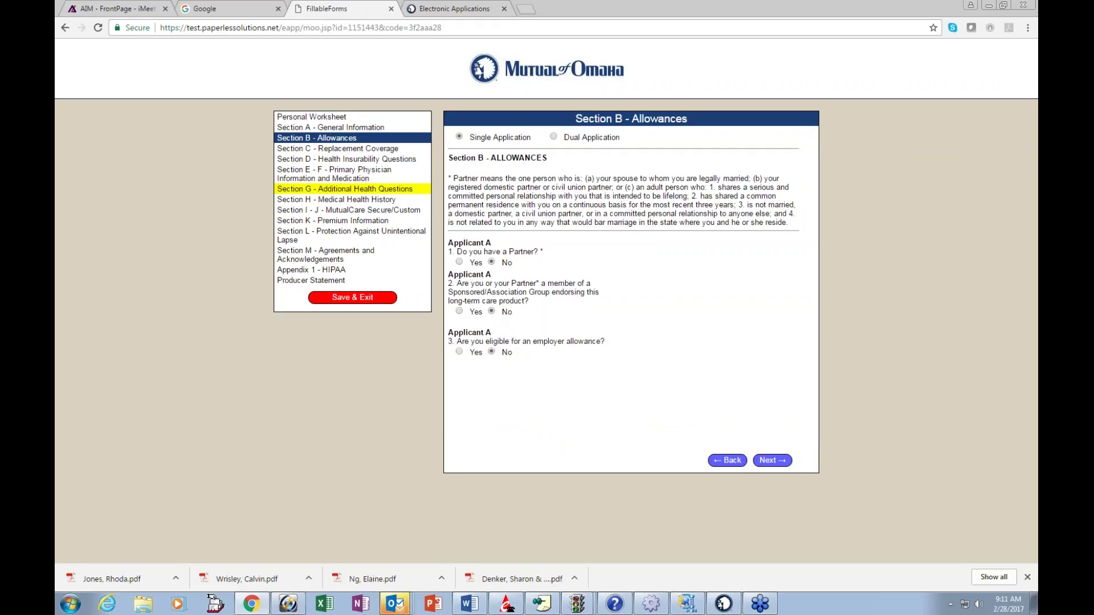
{"action": "left_click", "coordinate": [460, 352]}
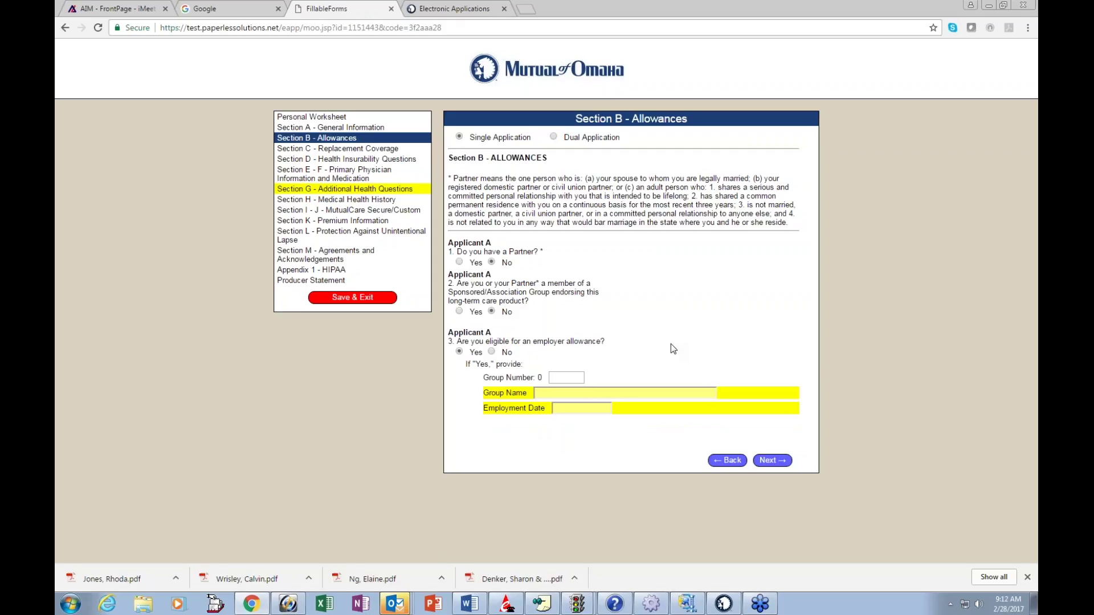
{"action": "left_click", "coordinate": [500, 351]}
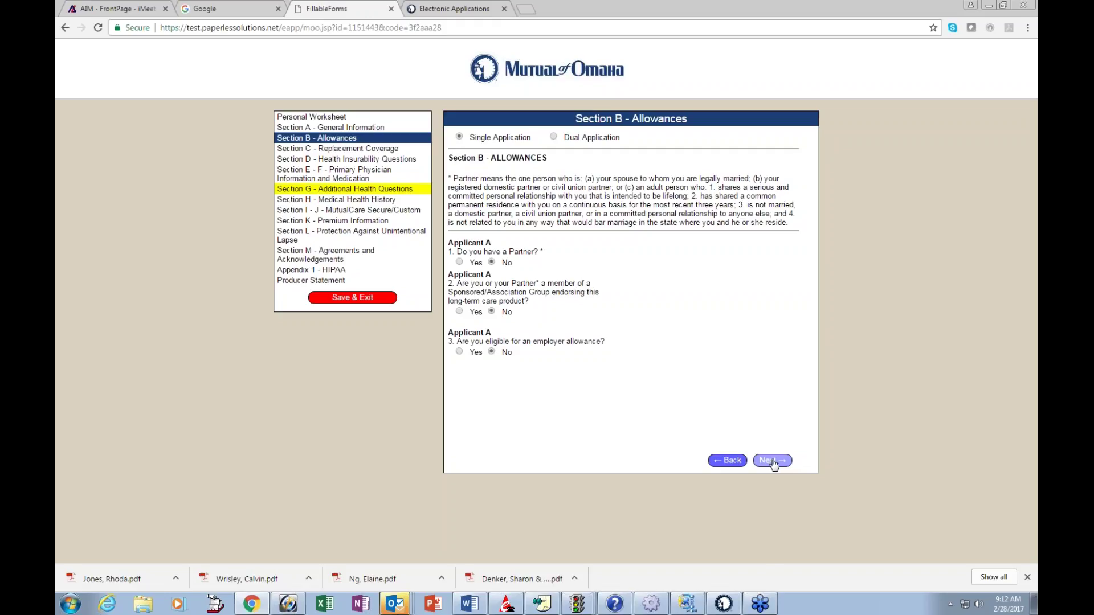
{"action": "left_click", "coordinate": [773, 462]}
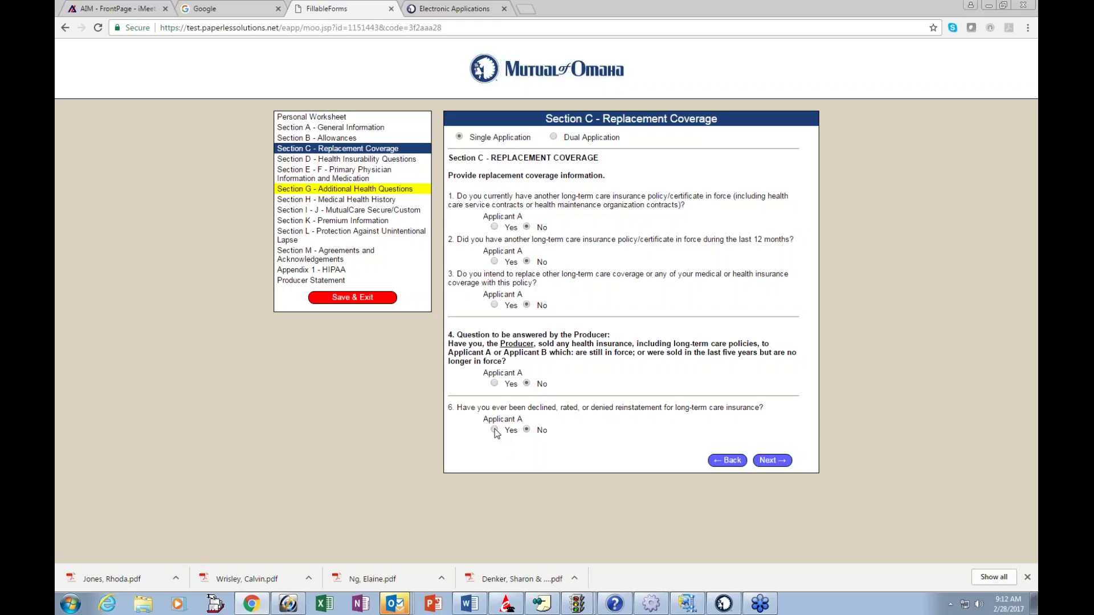
Step: Keep Section C's declined-coverage question 6 at No and continue to Section D
{"action": "left_click", "coordinate": [495, 431]}
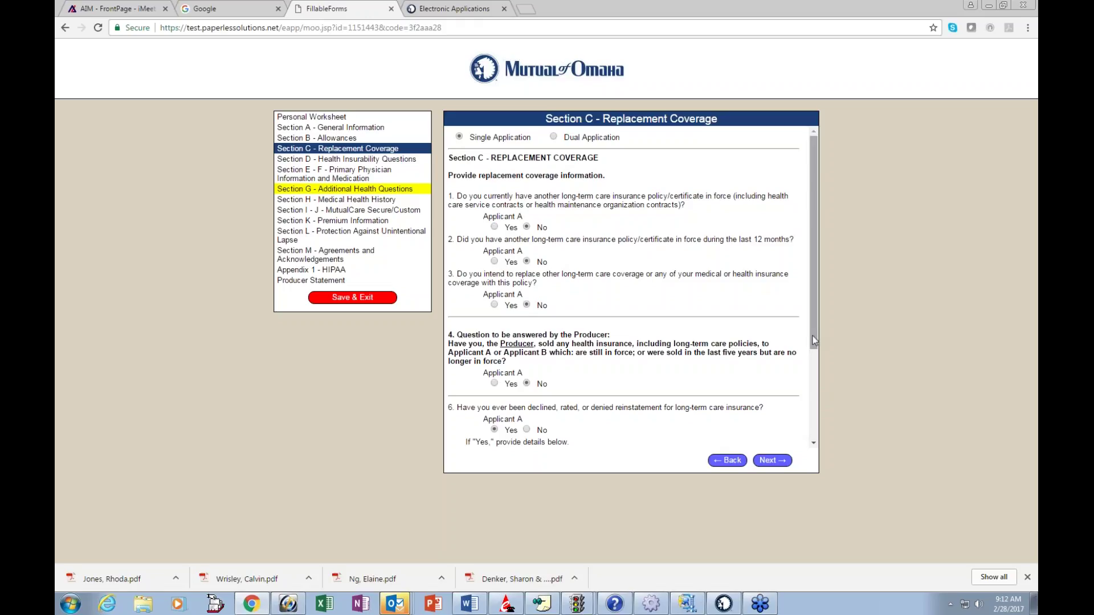
{"action": "scroll", "coordinate": [814, 340], "scroll_direction": "down", "scroll_amount": 3}
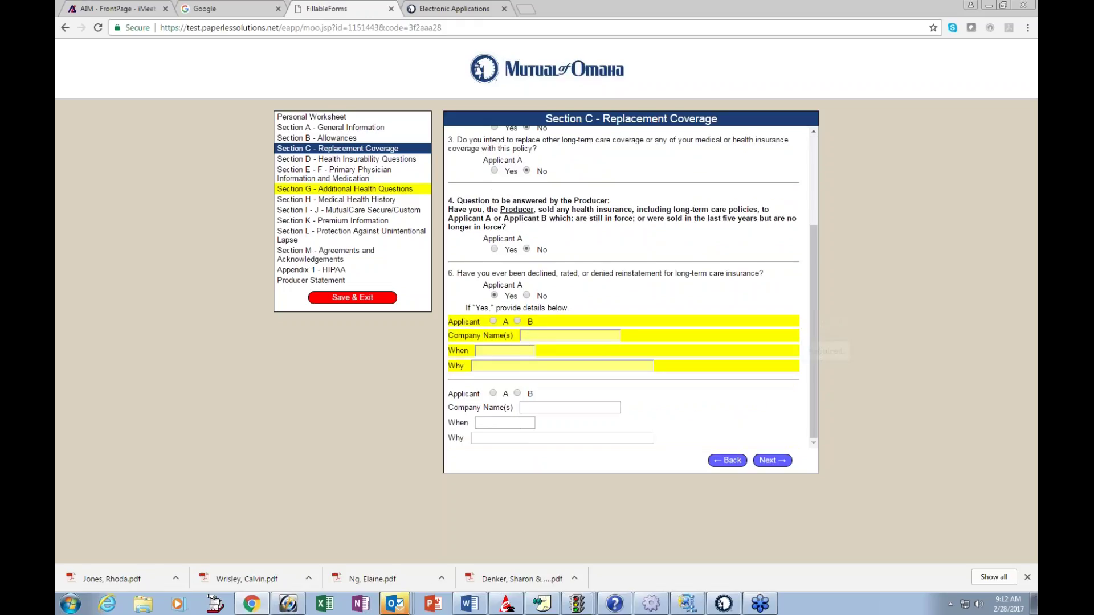
{"action": "left_click", "coordinate": [527, 296]}
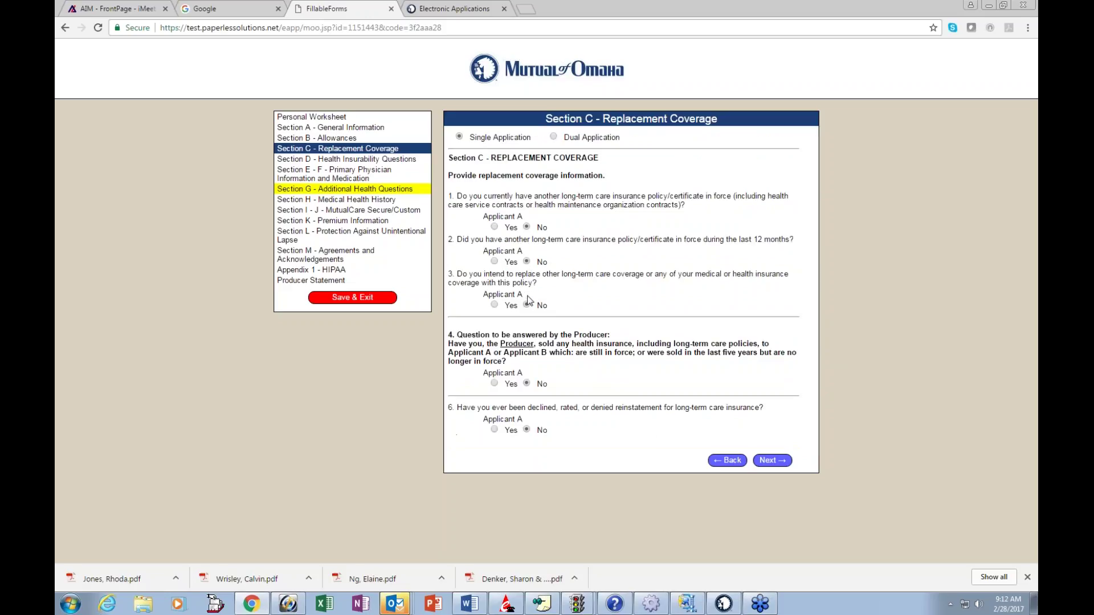
{"action": "left_click", "coordinate": [769, 463]}
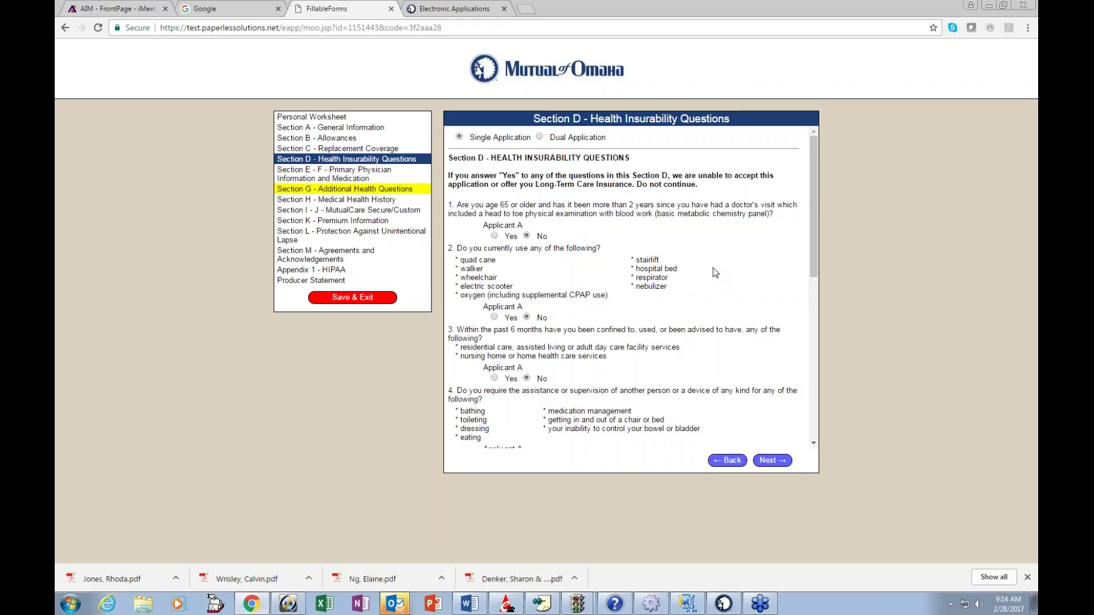
Step: Confirm every Section D answer is No through question 7, then continue to Sections E - F
{"action": "scroll", "coordinate": [713, 268], "scroll_direction": "down", "scroll_amount": 1}
{"action": "scroll", "coordinate": [715, 273], "scroll_direction": "down", "scroll_amount": 2}
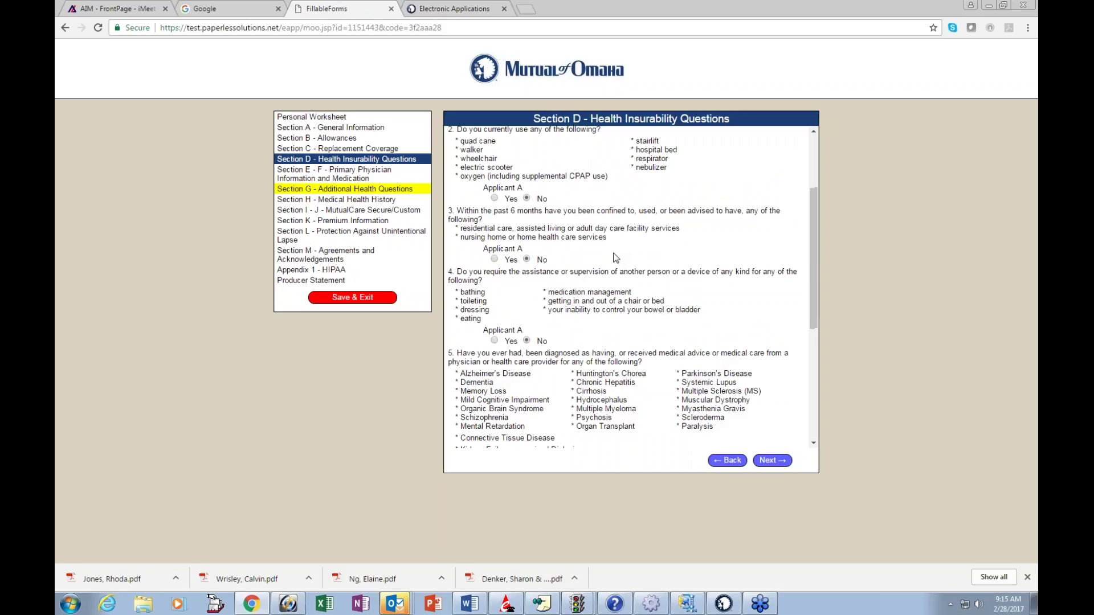
{"action": "scroll", "coordinate": [616, 258], "scroll_direction": "down", "scroll_amount": 2}
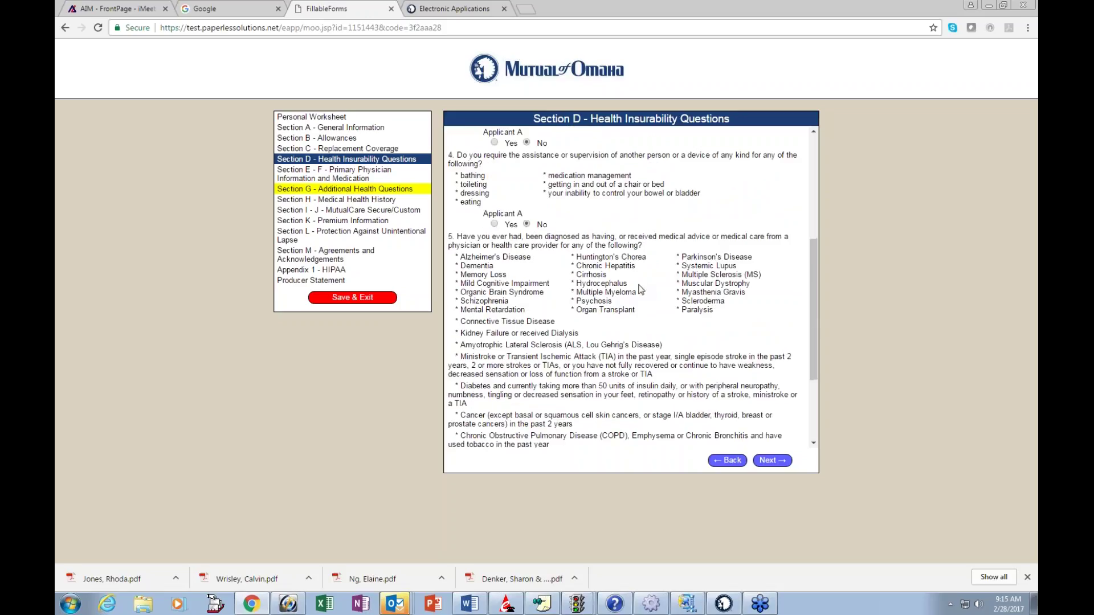
{"action": "scroll", "coordinate": [640, 290], "scroll_direction": "down", "scroll_amount": 2}
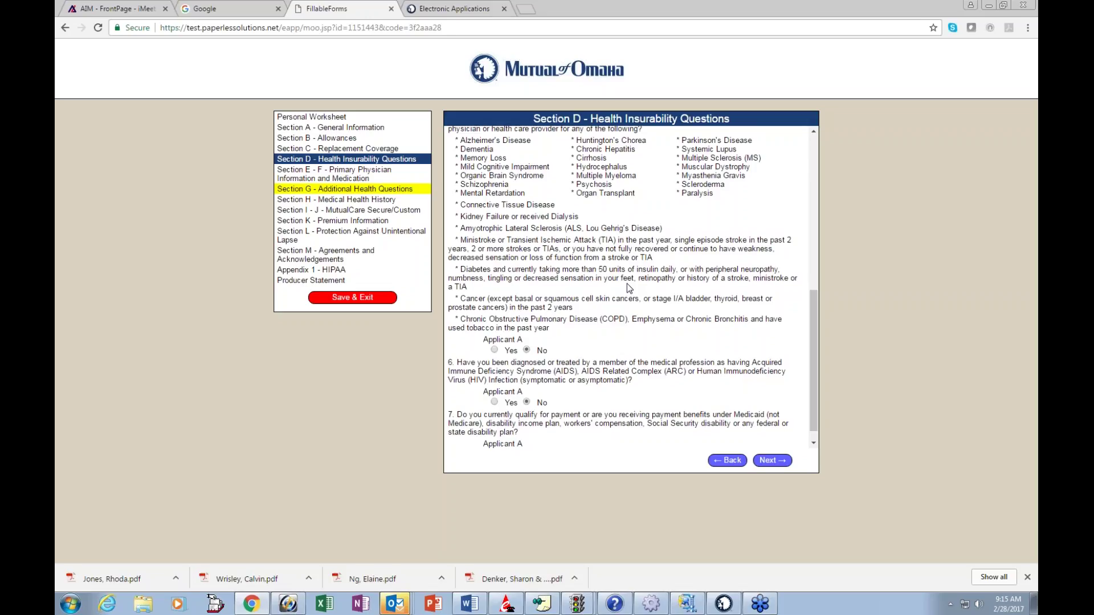
{"action": "scroll", "coordinate": [627, 283], "scroll_direction": "down", "scroll_amount": 1}
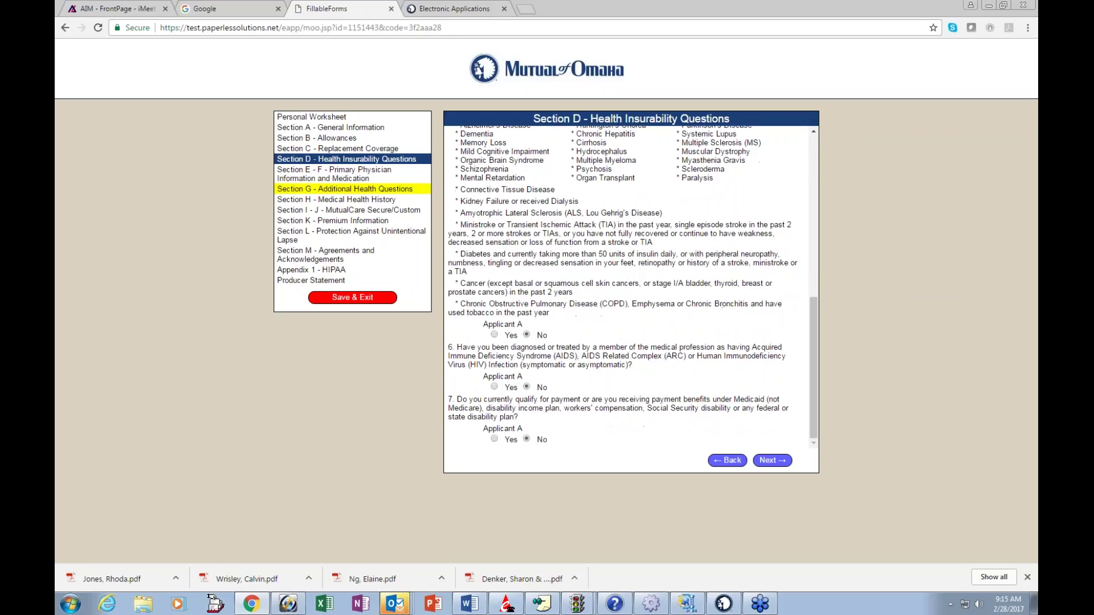
{"action": "left_click", "coordinate": [773, 461]}
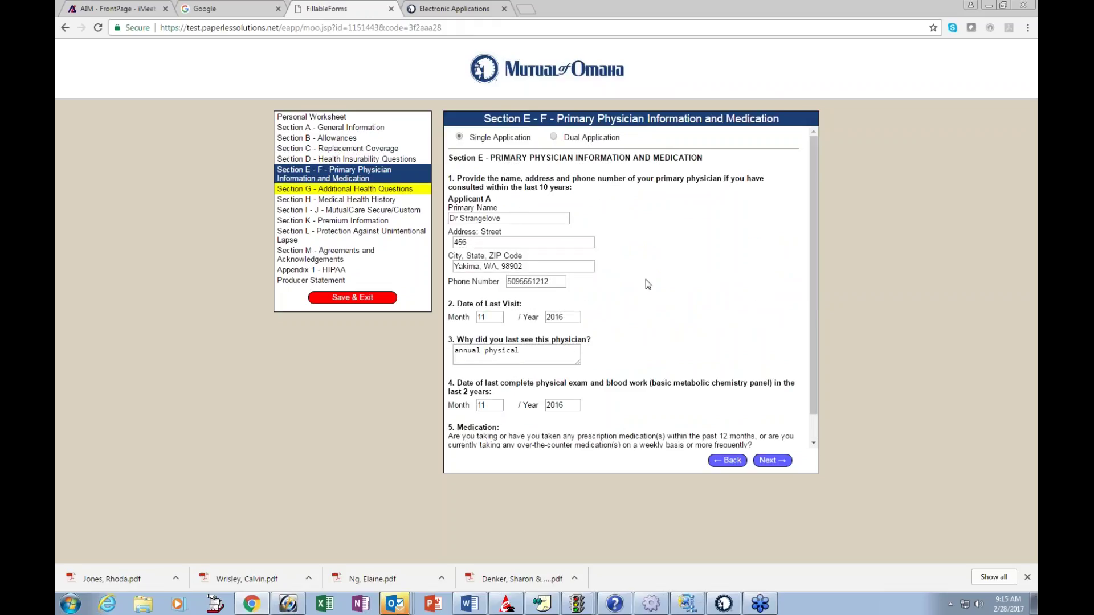
Step: Answer Yes to medication question 5, try the prescribed-by-physician options and add a second medication entry
{"action": "scroll", "coordinate": [648, 284], "scroll_direction": "down", "scroll_amount": 1}
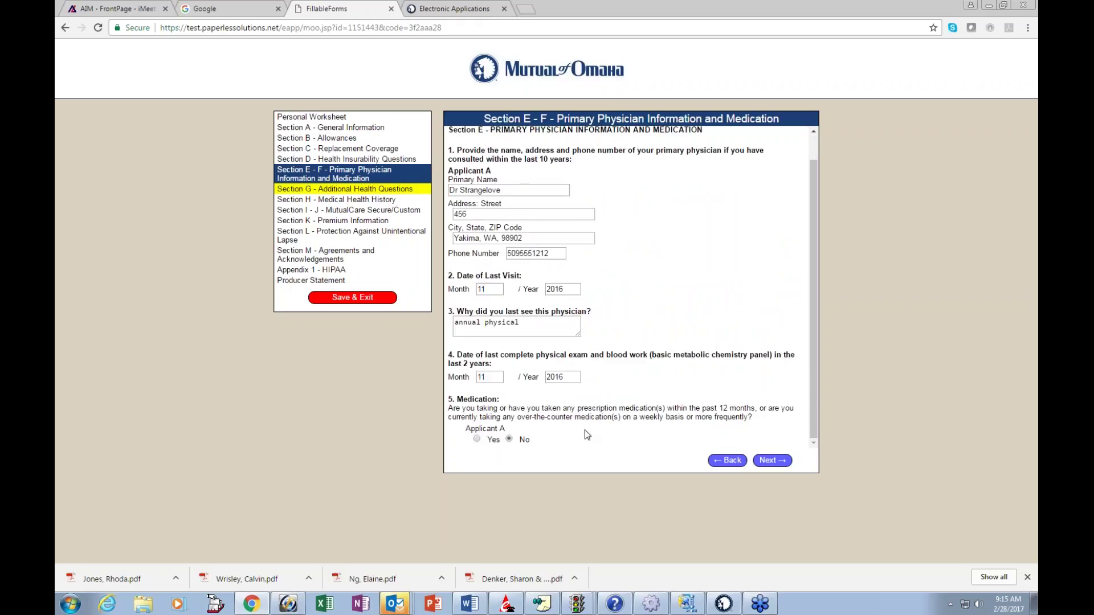
{"action": "left_click", "coordinate": [477, 440]}
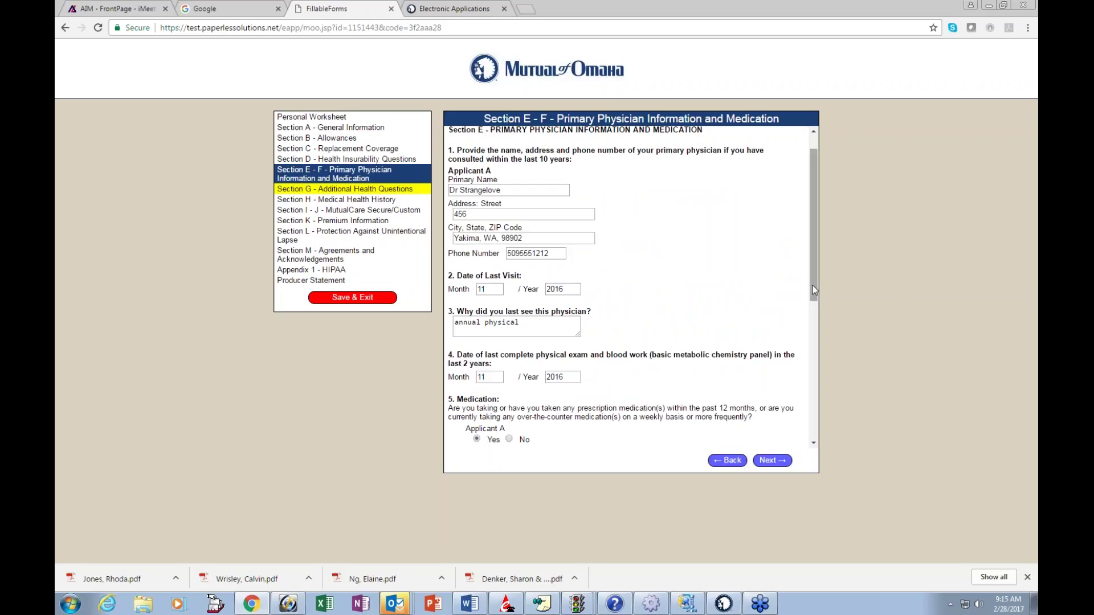
{"action": "left_click_drag", "start_coordinate": [814, 291], "coordinate": [814, 404]}
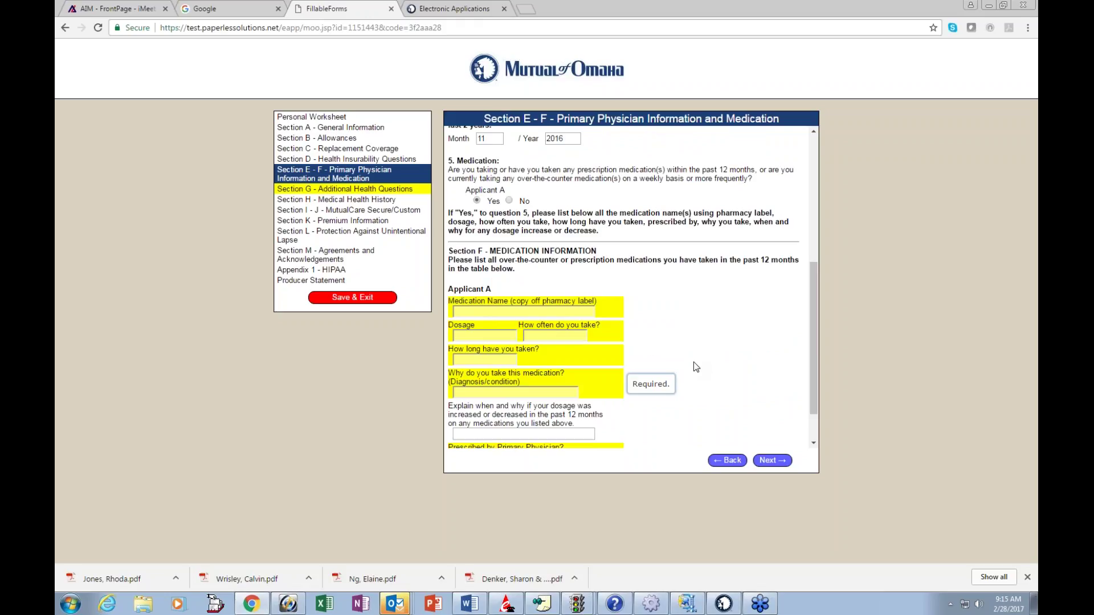
{"action": "scroll", "coordinate": [693, 362], "scroll_direction": "down", "scroll_amount": 1}
{"action": "scroll", "coordinate": [696, 367], "scroll_direction": "down", "scroll_amount": 1}
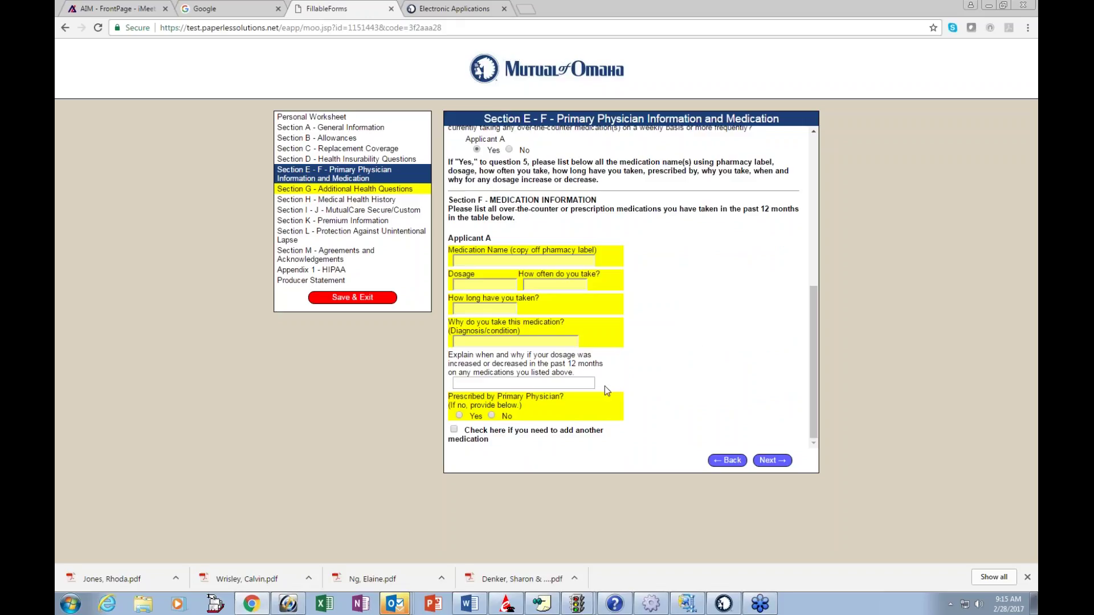
{"action": "left_click", "coordinate": [492, 416]}
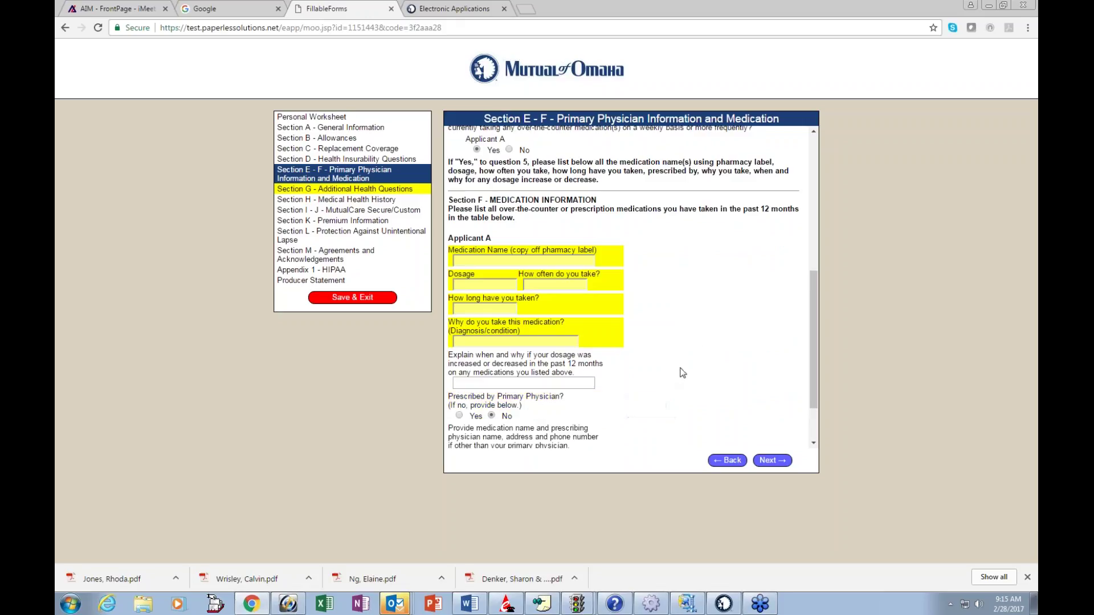
{"action": "scroll", "coordinate": [683, 373], "scroll_direction": "down", "scroll_amount": 3}
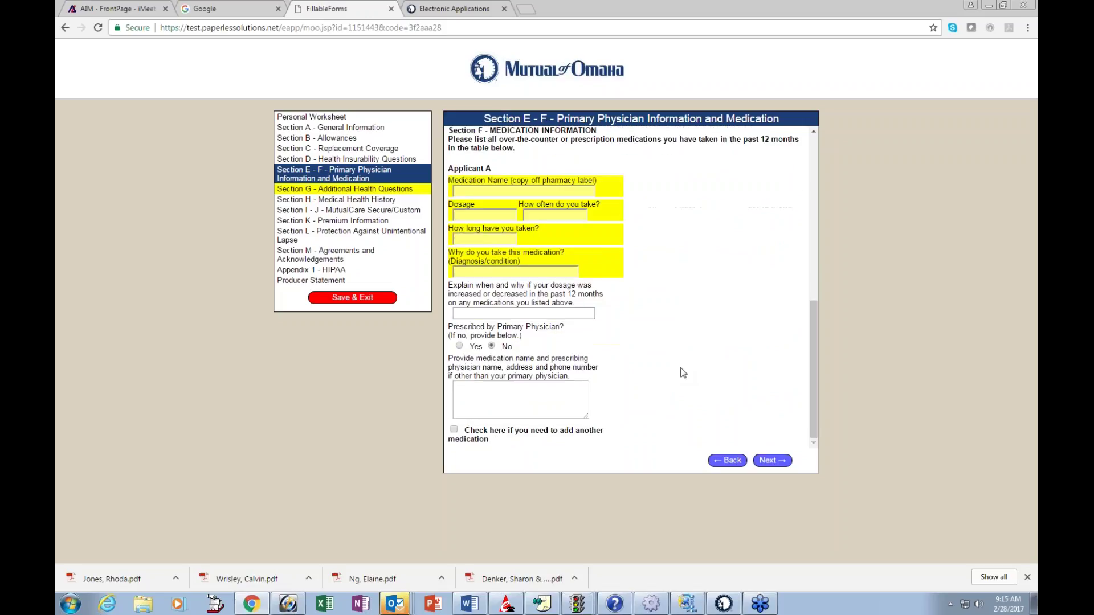
{"action": "left_click", "coordinate": [460, 346]}
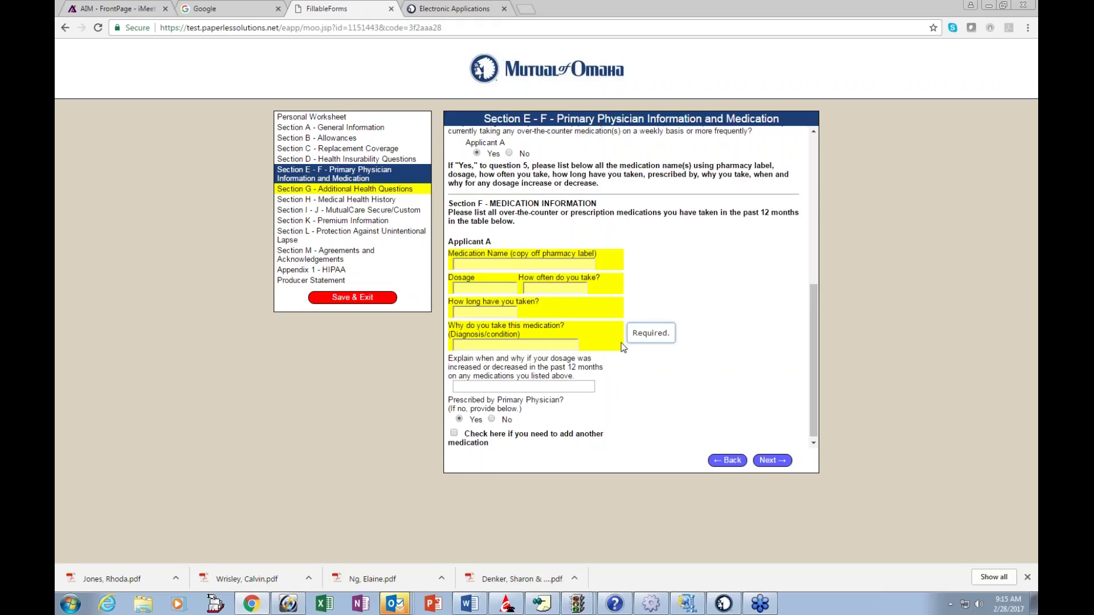
{"action": "scroll", "coordinate": [709, 365], "scroll_direction": "up", "scroll_amount": 3}
{"action": "scroll", "coordinate": [709, 364], "scroll_direction": "down", "scroll_amount": 4}
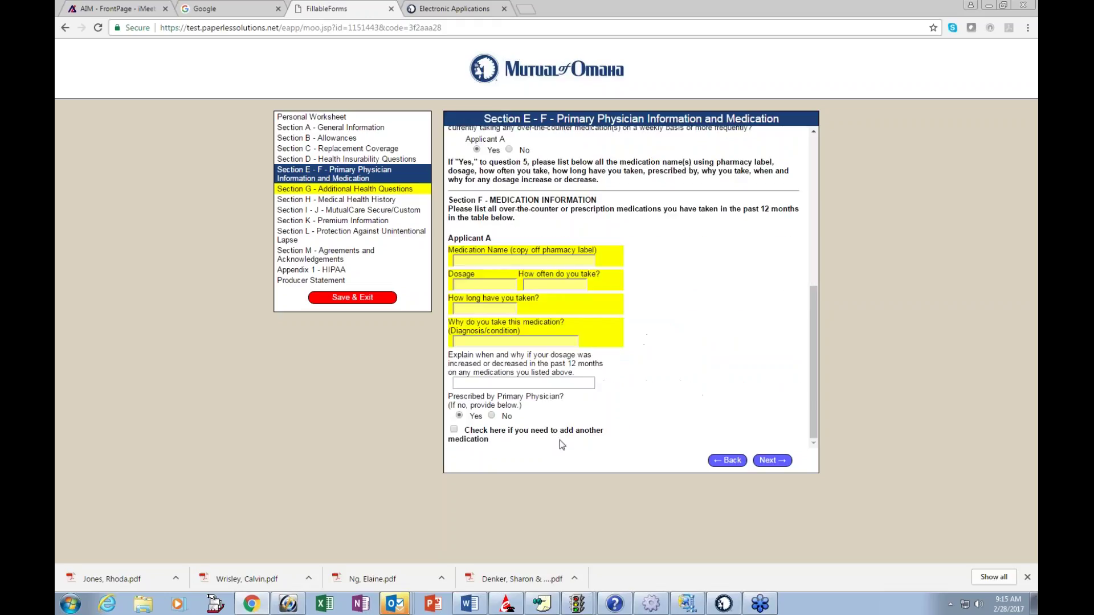
{"action": "left_click", "coordinate": [455, 431]}
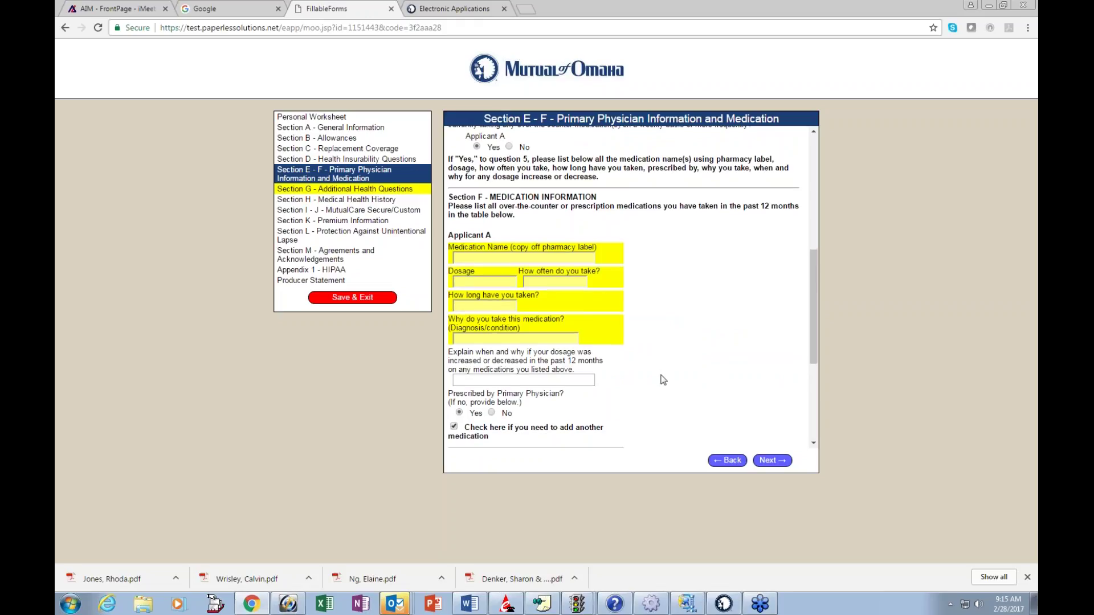
Step: Reset medication question 5 to No and continue to Section G - Additional Health Questions
{"action": "scroll", "coordinate": [667, 382], "scroll_direction": "down", "scroll_amount": 3}
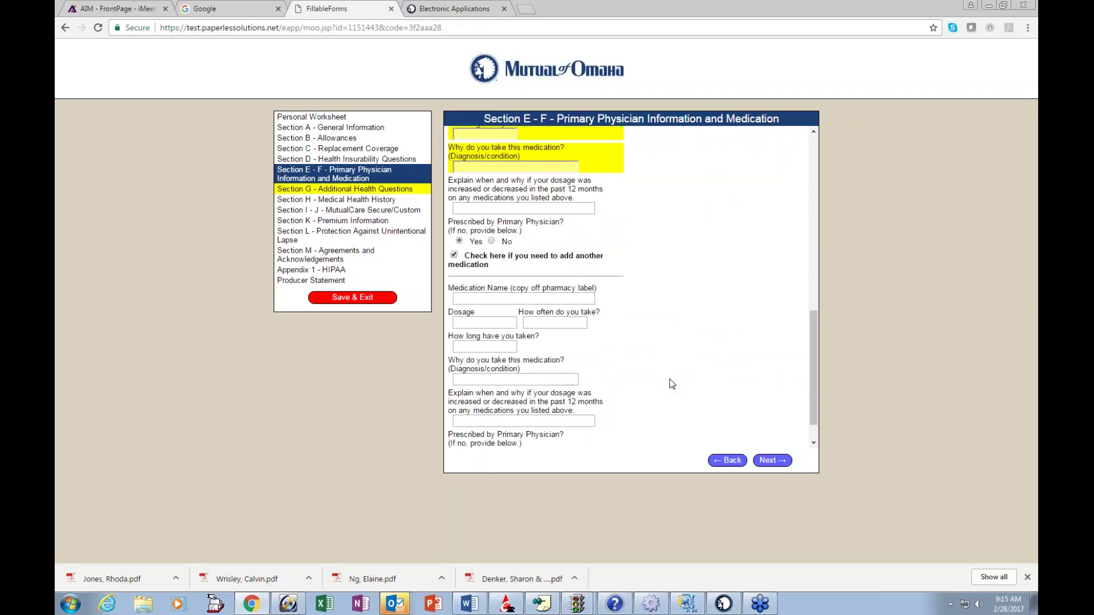
{"action": "scroll", "coordinate": [669, 379], "scroll_direction": "up", "scroll_amount": 3}
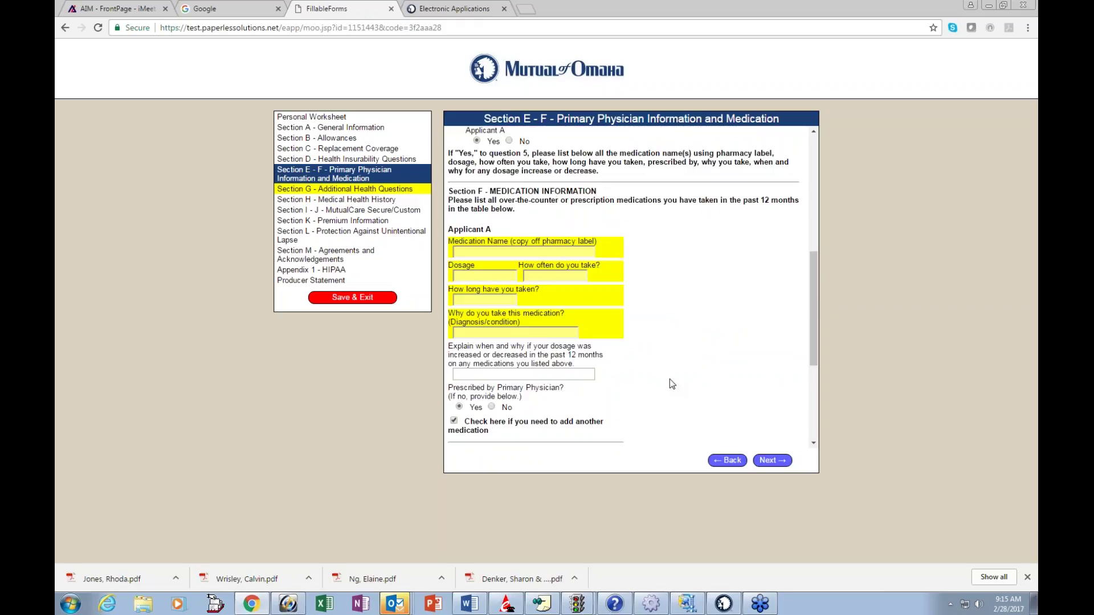
{"action": "scroll", "coordinate": [669, 379], "scroll_direction": "up", "scroll_amount": 3}
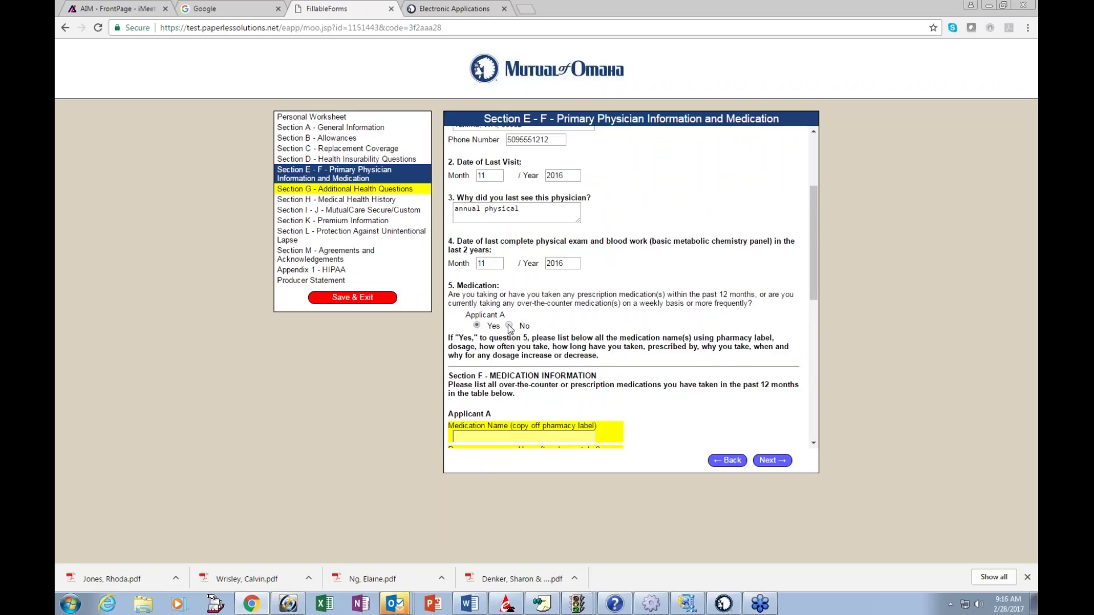
{"action": "left_click", "coordinate": [509, 326]}
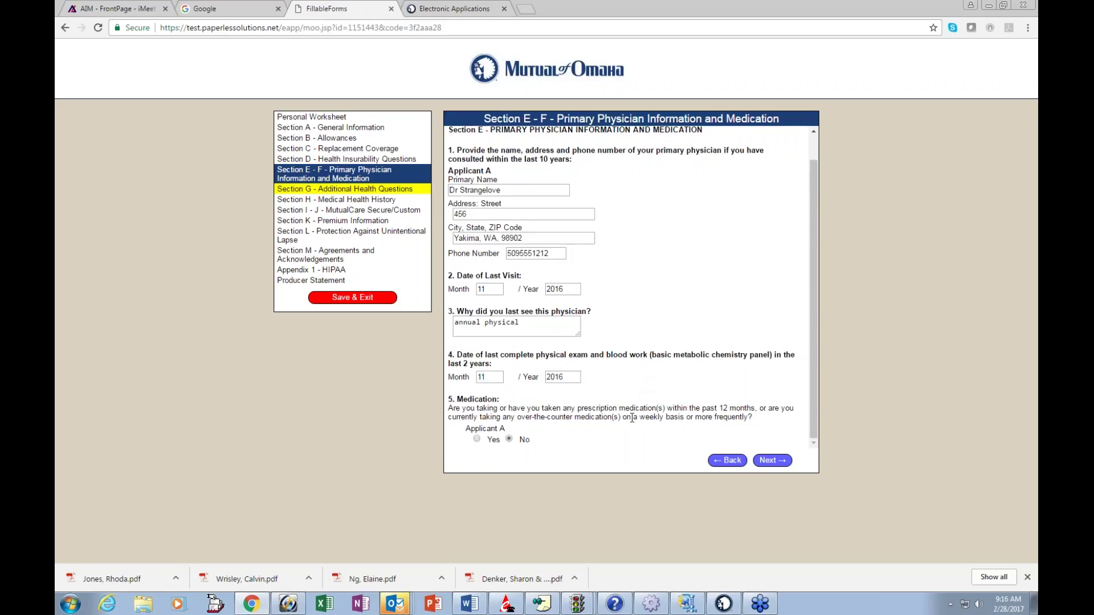
{"action": "left_click", "coordinate": [775, 462]}
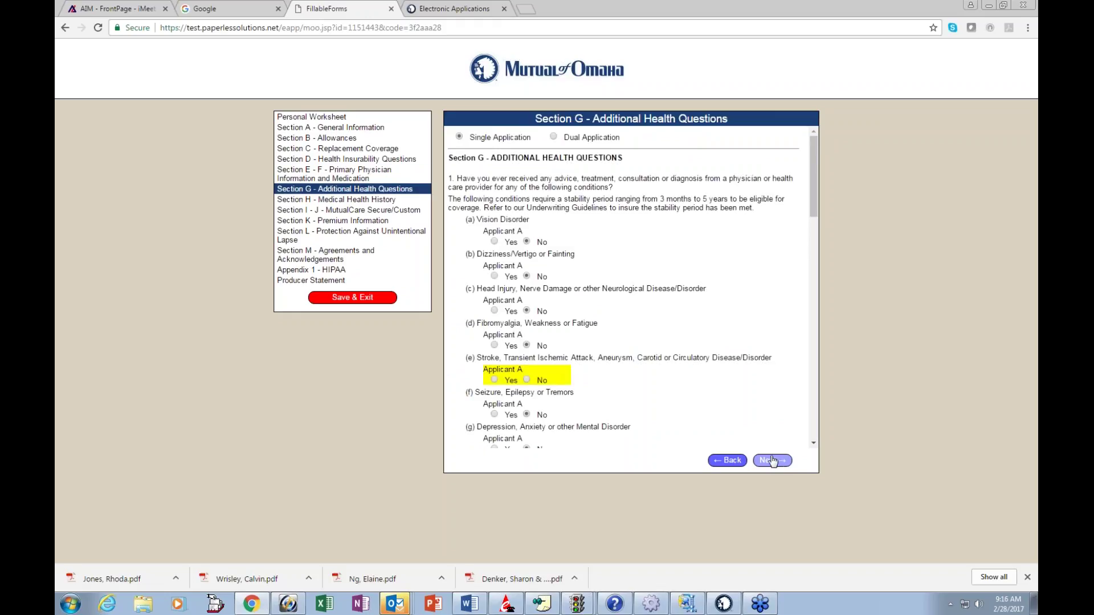
{"action": "left_click", "coordinate": [361, 173]}
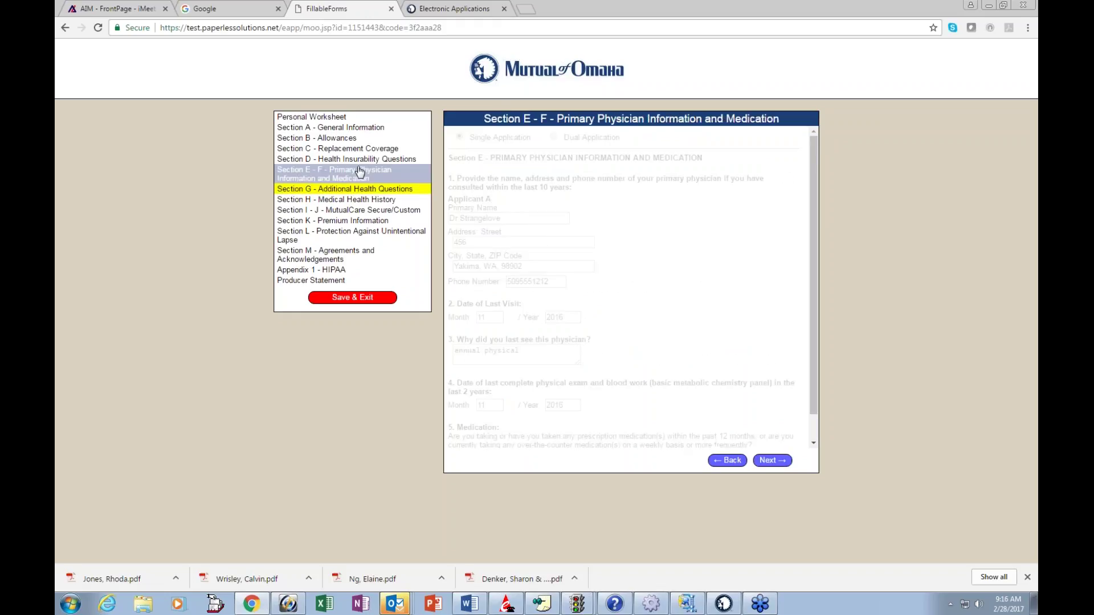
Step: Review Sections I - J, M and E - F from the sidebar, then return to Section G
{"action": "left_click", "coordinate": [326, 215]}
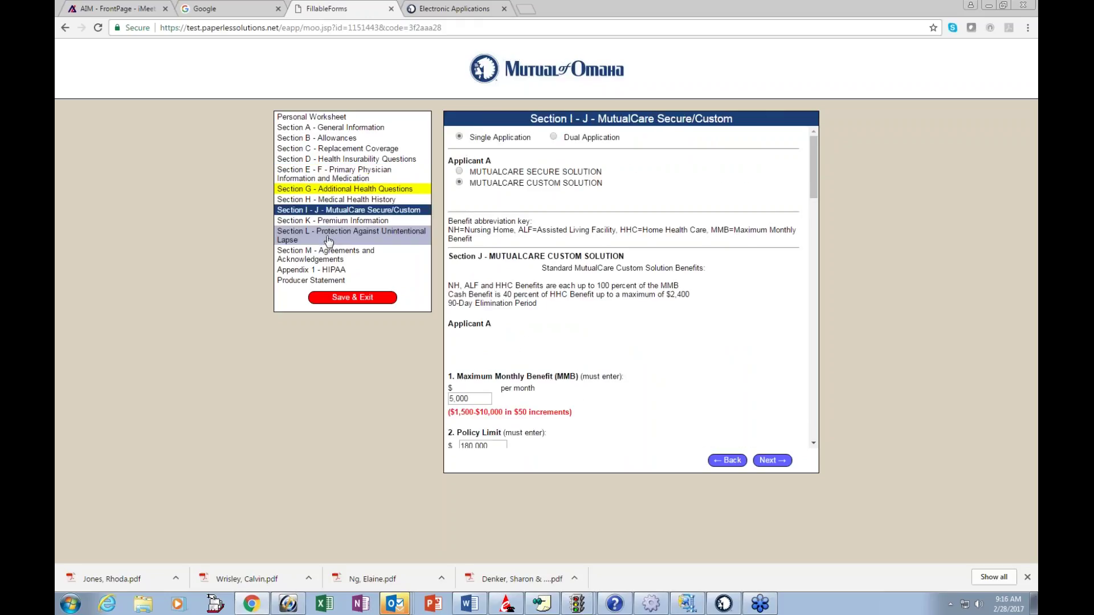
{"action": "left_click", "coordinate": [334, 256]}
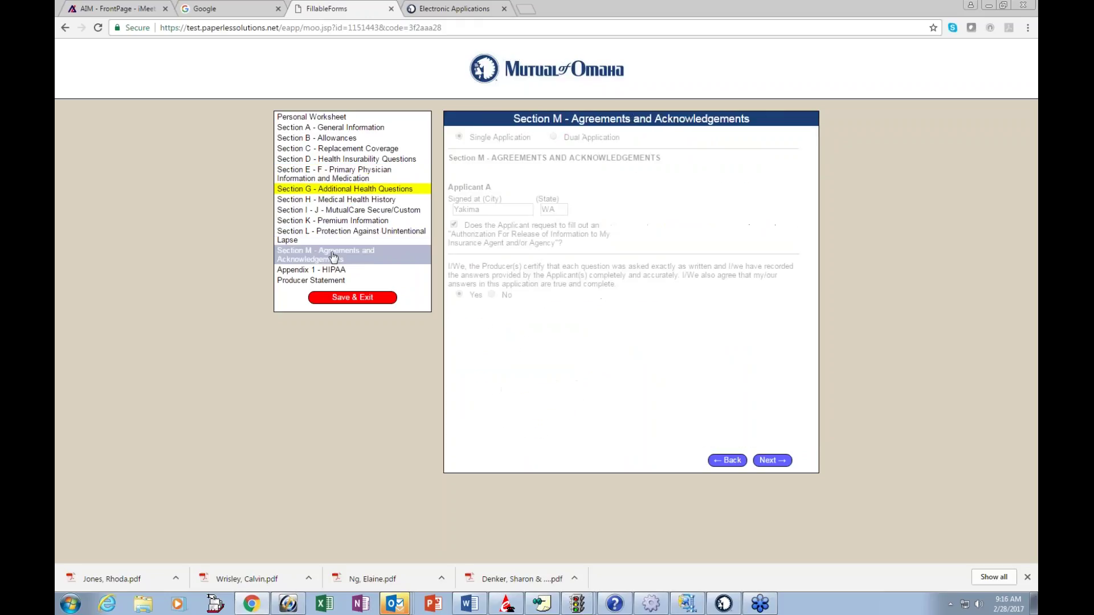
{"action": "left_click", "coordinate": [353, 180]}
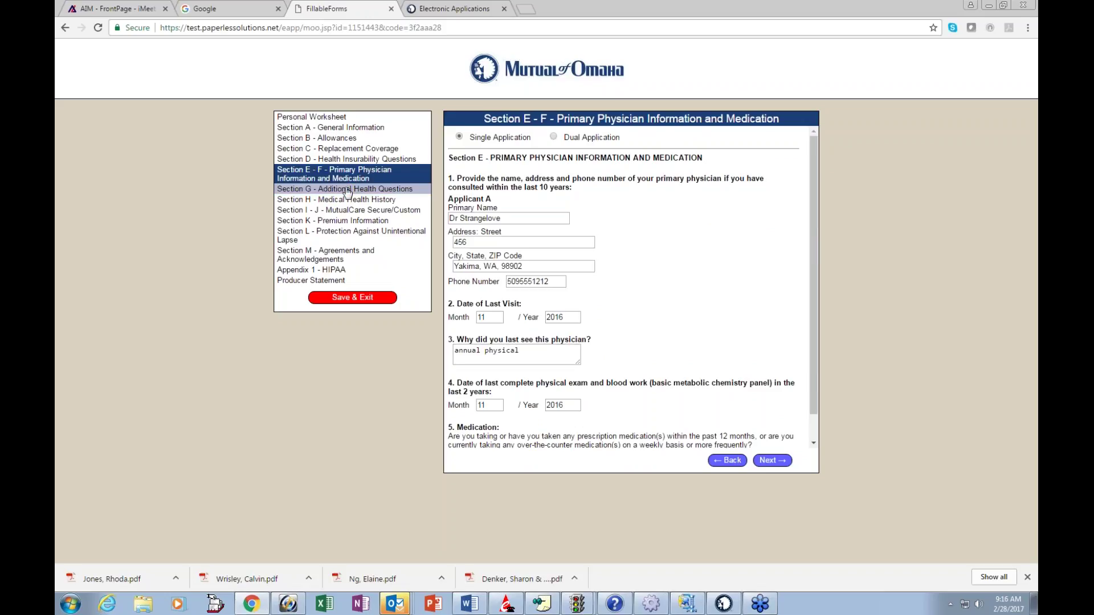
{"action": "left_click", "coordinate": [348, 191]}
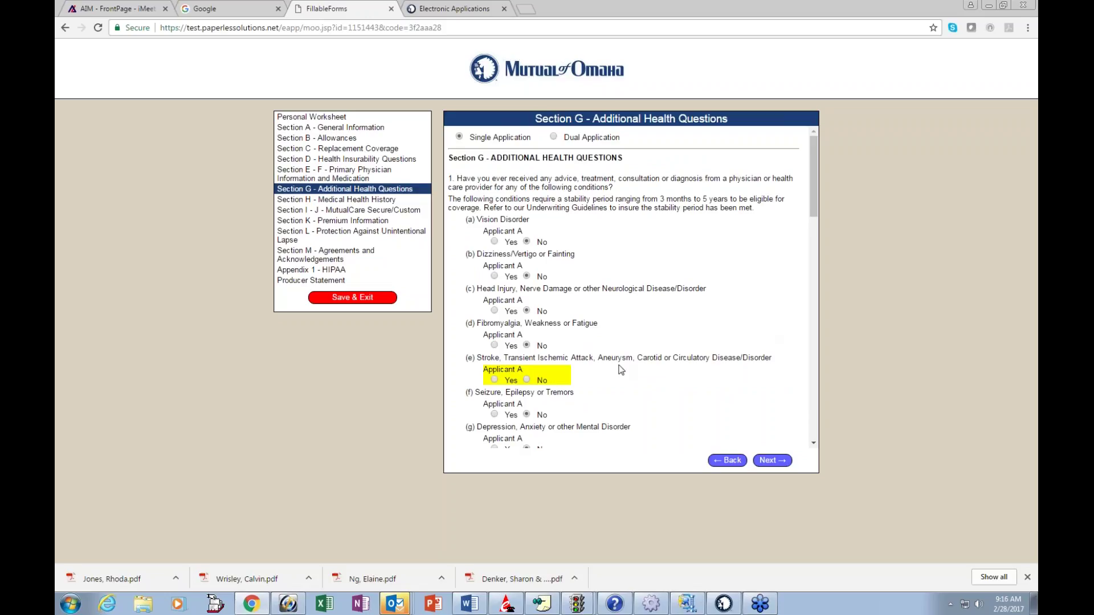
Step: Answer No to the stroke question (e)
{"action": "left_click", "coordinate": [527, 380]}
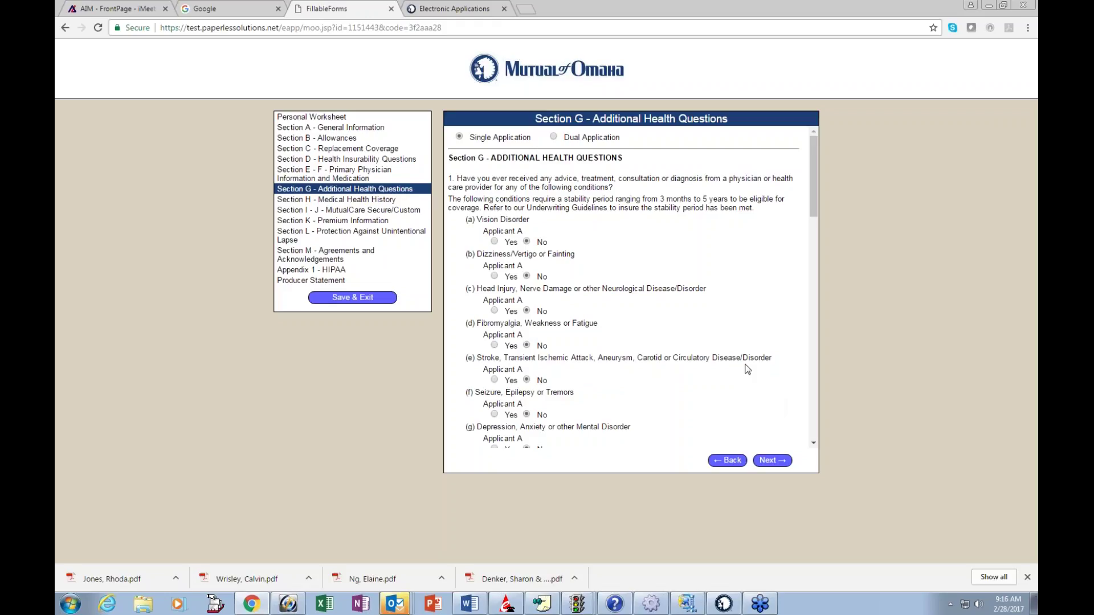
{"action": "scroll", "coordinate": [747, 369], "scroll_direction": "down", "scroll_amount": 1}
{"action": "scroll", "coordinate": [747, 369], "scroll_direction": "down", "scroll_amount": 2}
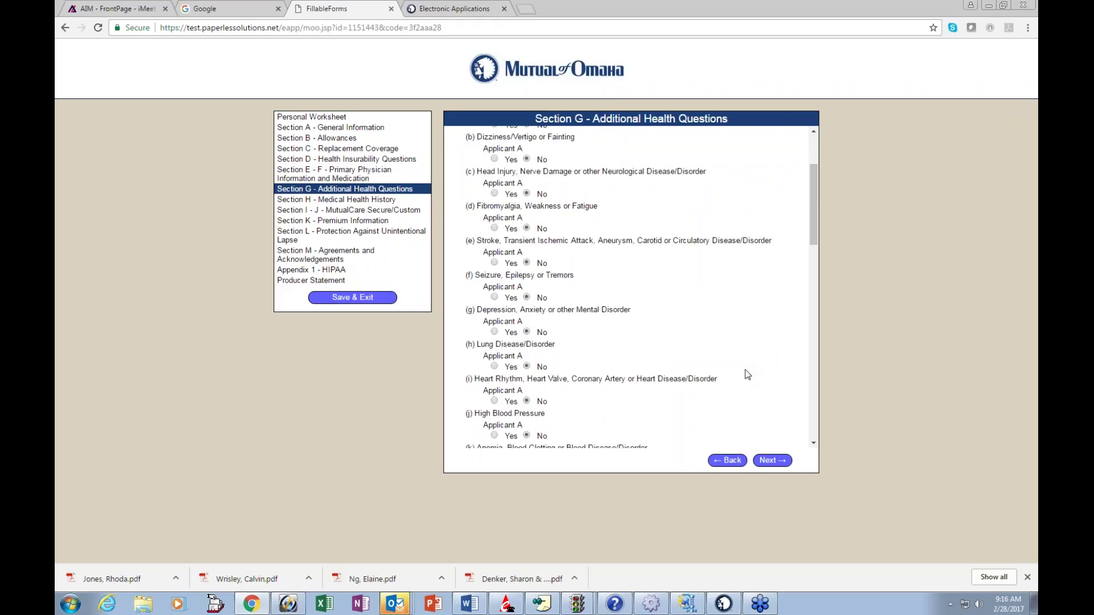
{"action": "scroll", "coordinate": [748, 375], "scroll_direction": "up", "scroll_amount": 2}
{"action": "scroll", "coordinate": [724, 375], "scroll_direction": "down", "scroll_amount": 1}
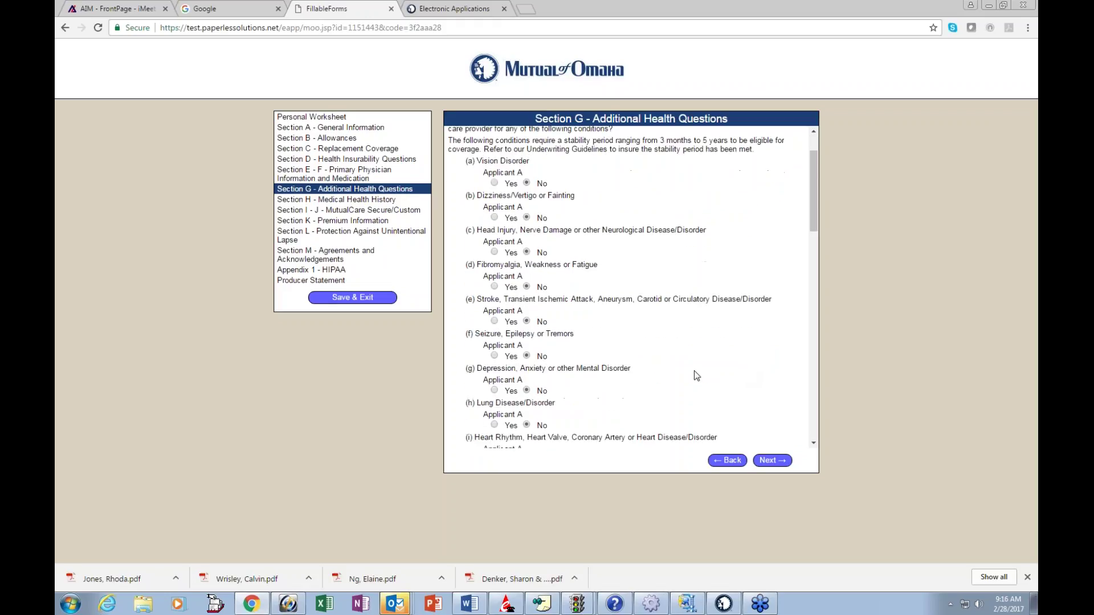
{"action": "scroll", "coordinate": [694, 370], "scroll_direction": "down", "scroll_amount": 2}
{"action": "scroll", "coordinate": [638, 373], "scroll_direction": "down", "scroll_amount": 2}
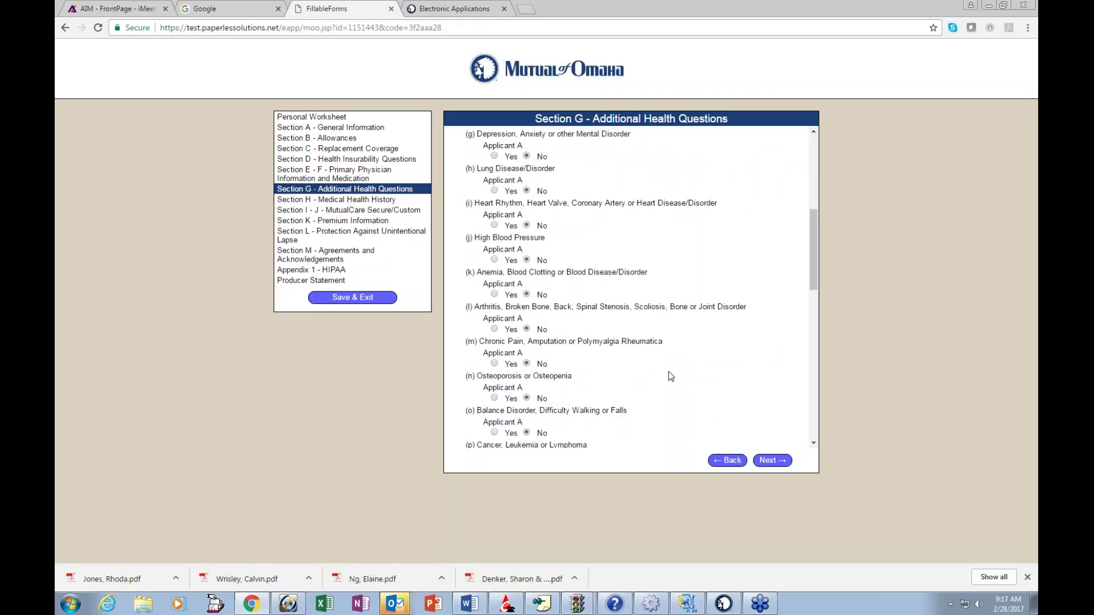
Step: Set the anemia question (k) to Yes, then back to No, and continue to Section H
{"action": "left_click", "coordinate": [494, 295]}
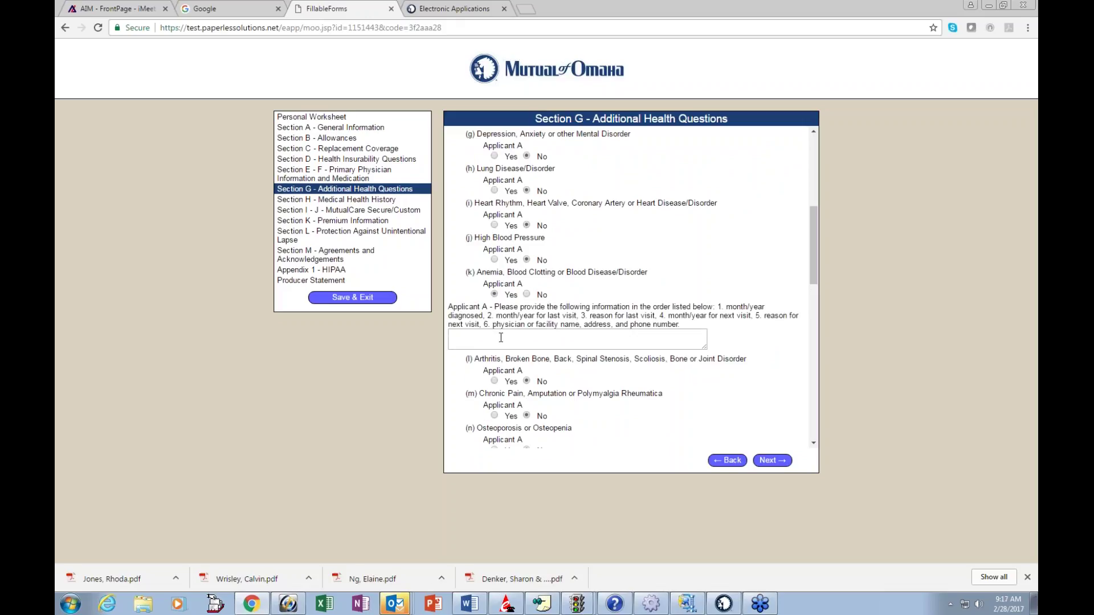
{"action": "left_click", "coordinate": [526, 294]}
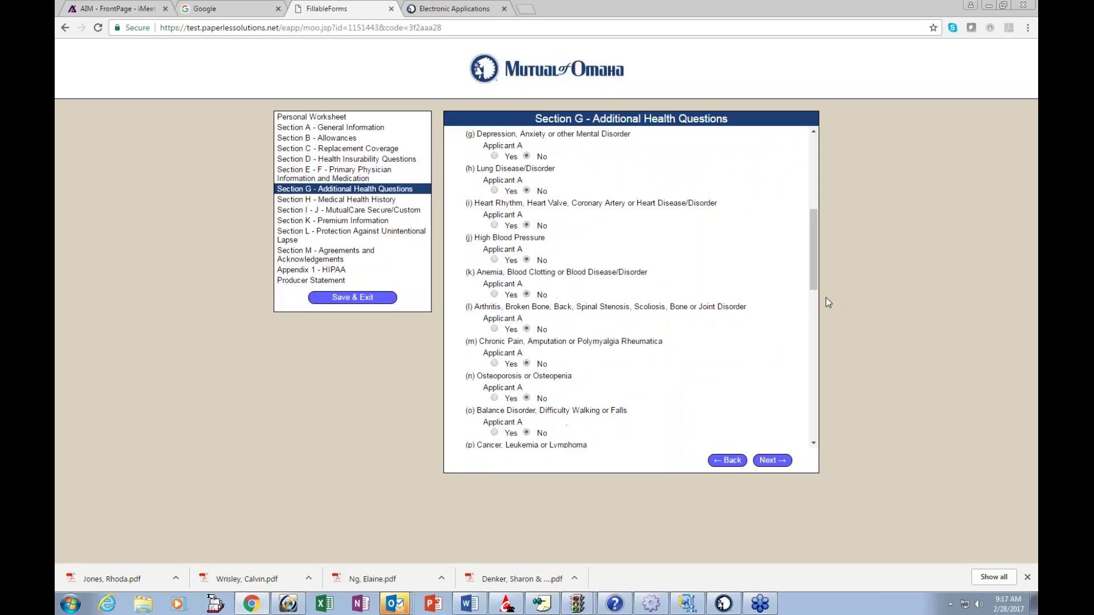
{"action": "left_click", "coordinate": [773, 462]}
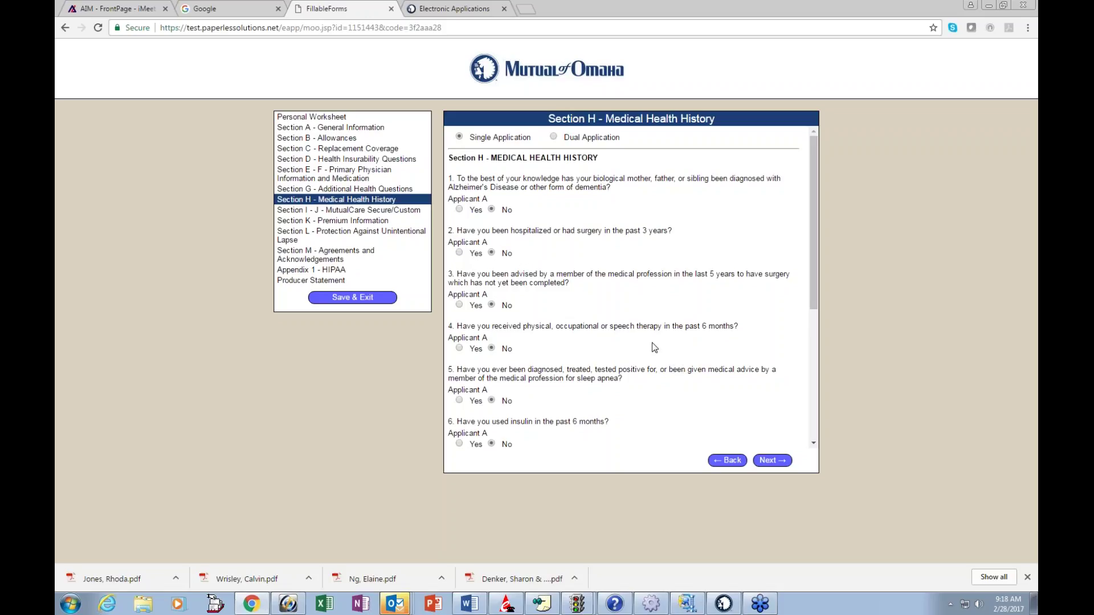
Step: Set pending-surgery question 3 to Yes, then back to No, and continue to Section I - J
{"action": "left_click", "coordinate": [459, 306]}
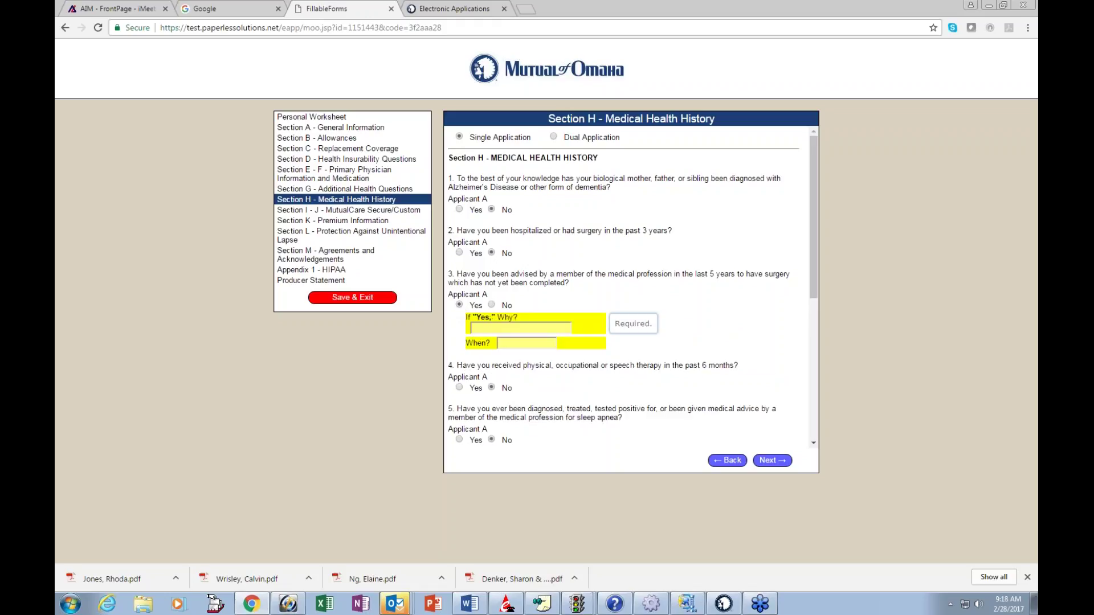
{"action": "left_click", "coordinate": [492, 305]}
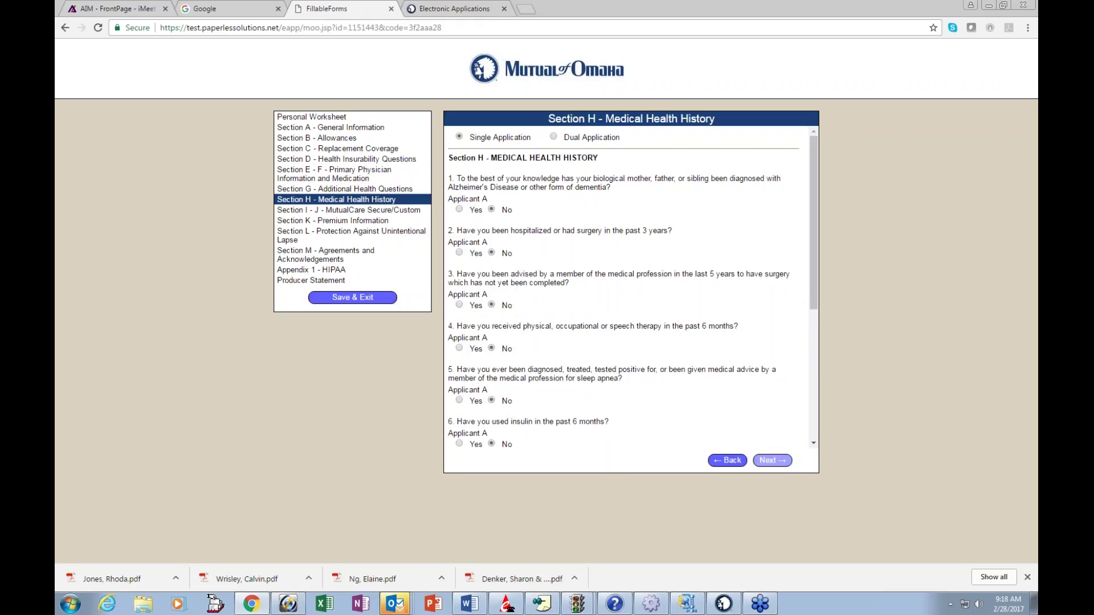
{"action": "left_click", "coordinate": [773, 460]}
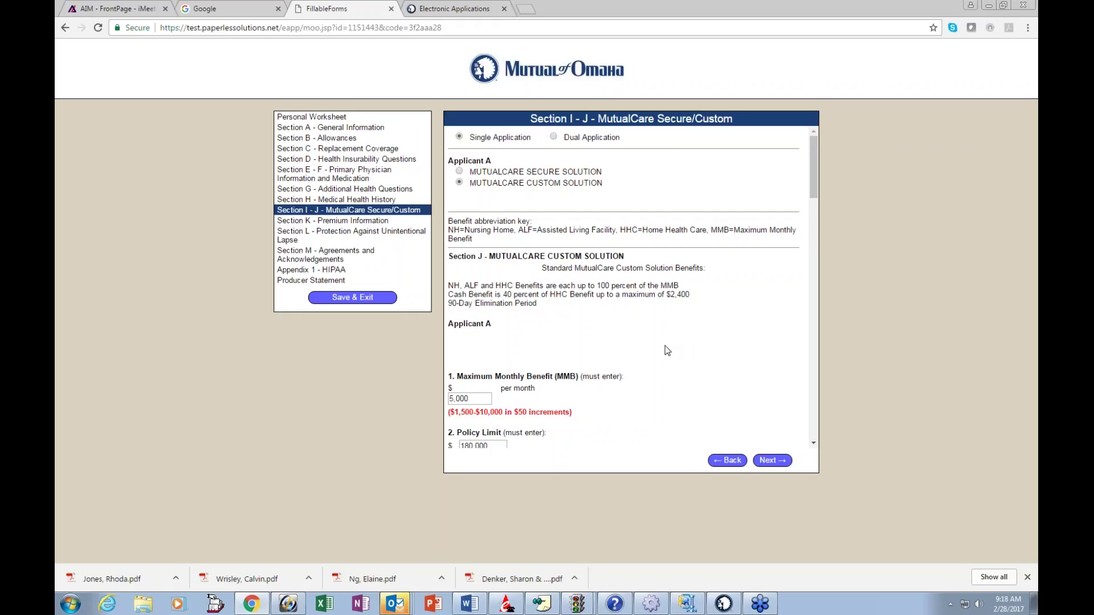
{"action": "scroll", "coordinate": [668, 349], "scroll_direction": "down", "scroll_amount": 3}
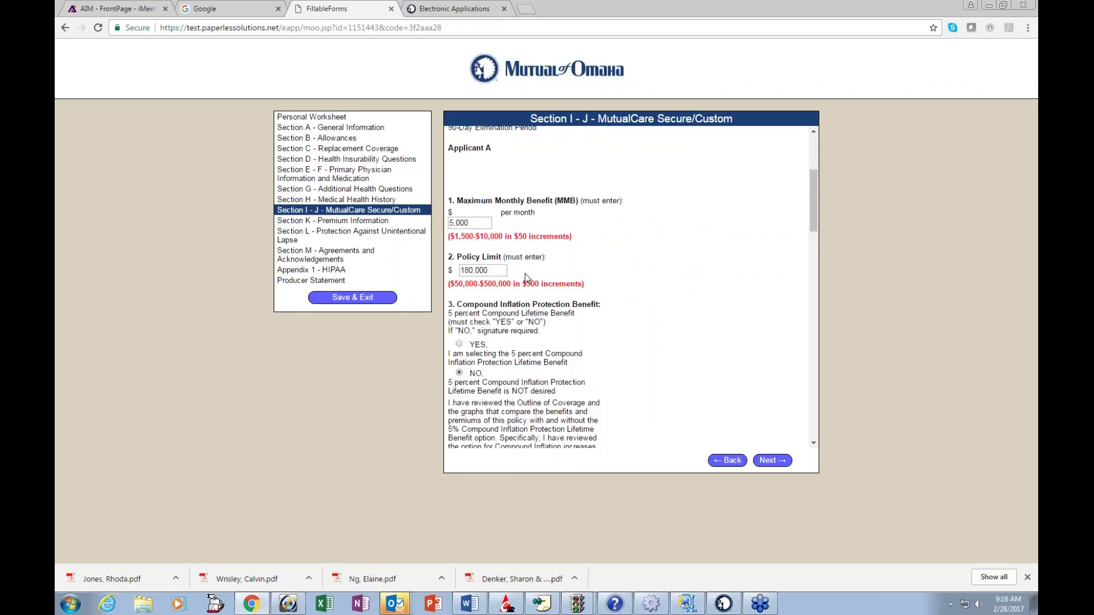
{"action": "scroll", "coordinate": [661, 325], "scroll_direction": "down", "scroll_amount": 1}
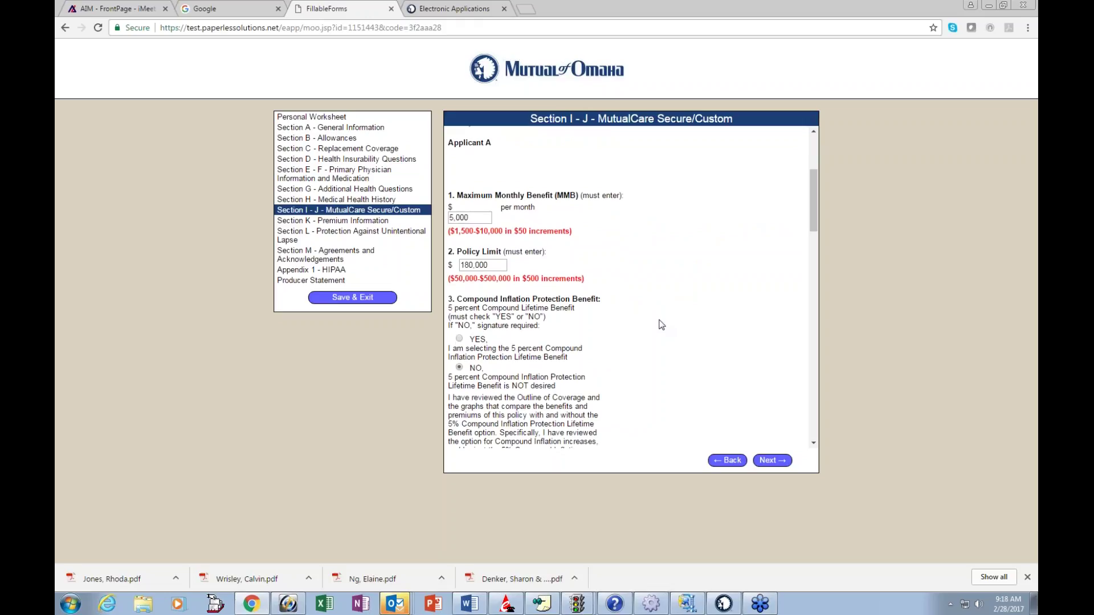
{"action": "scroll", "coordinate": [661, 325], "scroll_direction": "down", "scroll_amount": 2}
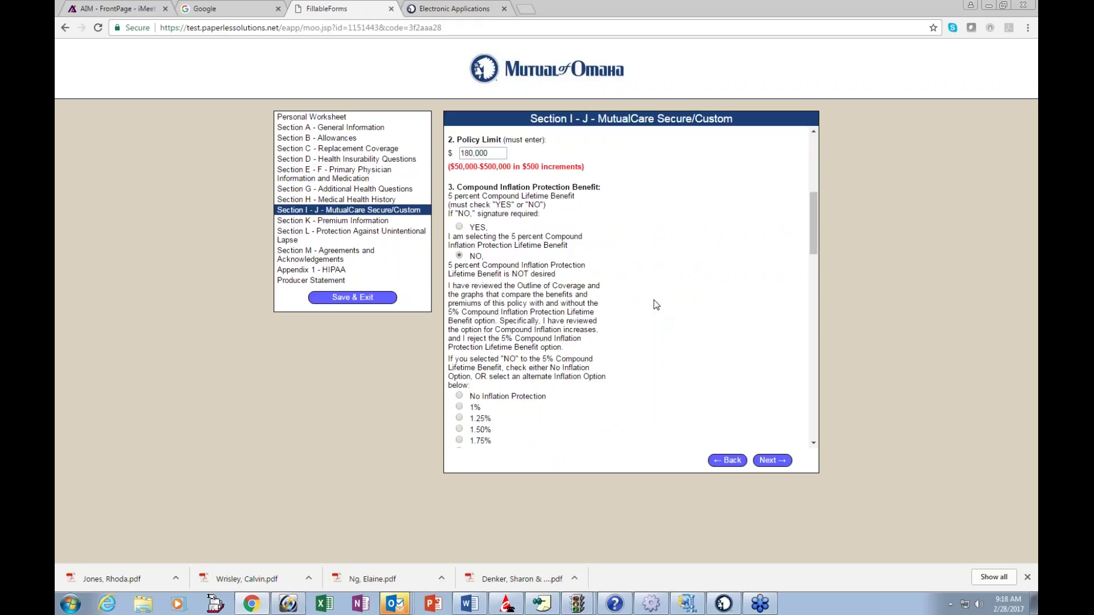
{"action": "scroll", "coordinate": [657, 305], "scroll_direction": "down", "scroll_amount": 2}
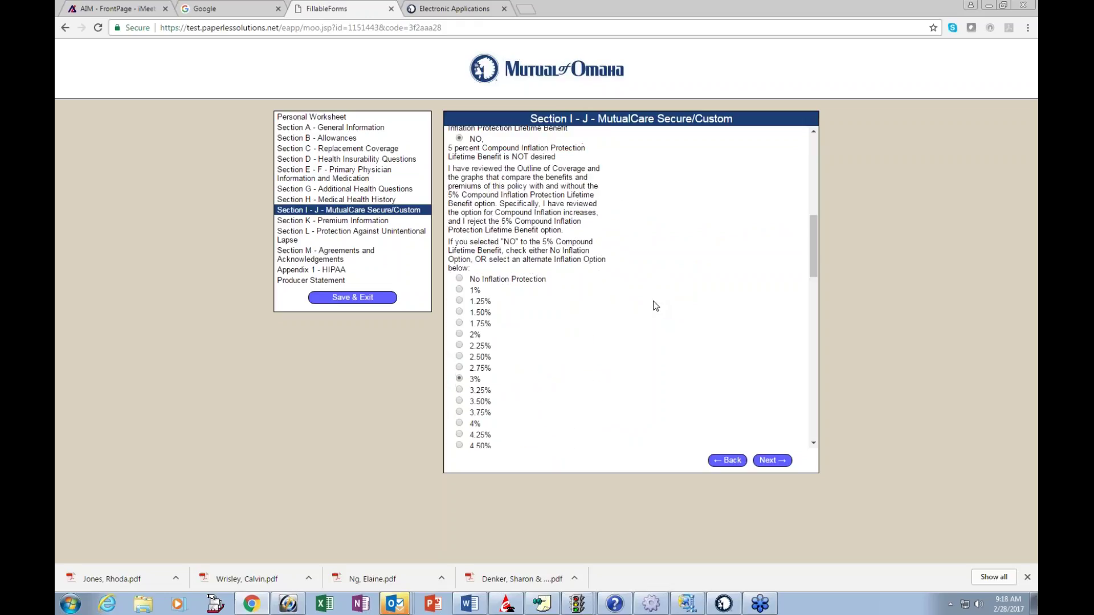
{"action": "scroll", "coordinate": [626, 302], "scroll_direction": "down", "scroll_amount": 1}
{"action": "scroll", "coordinate": [627, 302], "scroll_direction": "down", "scroll_amount": 2}
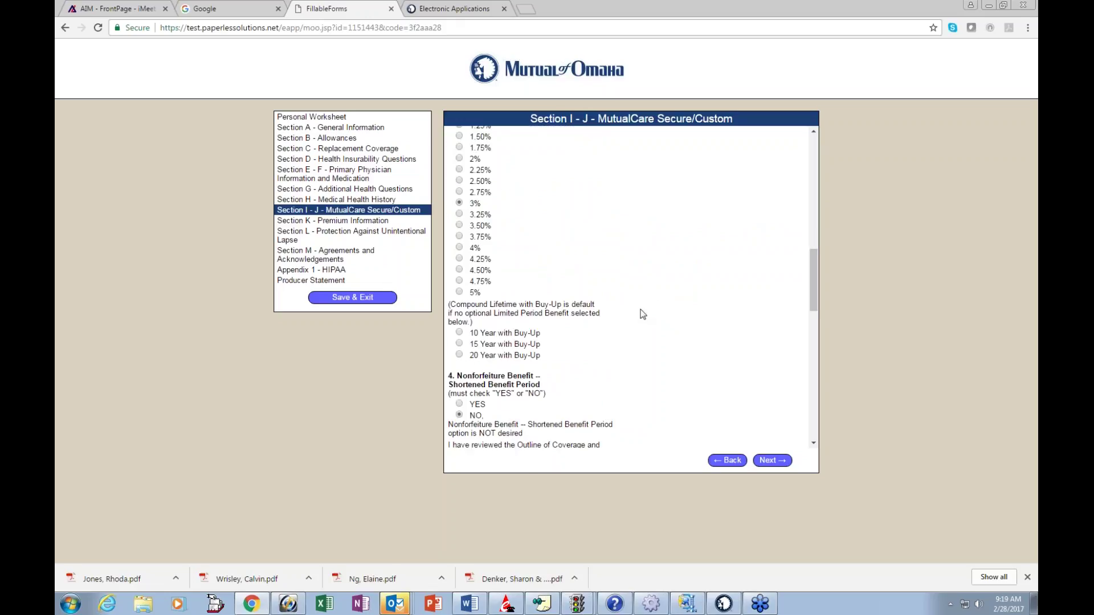
{"action": "scroll", "coordinate": [643, 315], "scroll_direction": "down", "scroll_amount": 2}
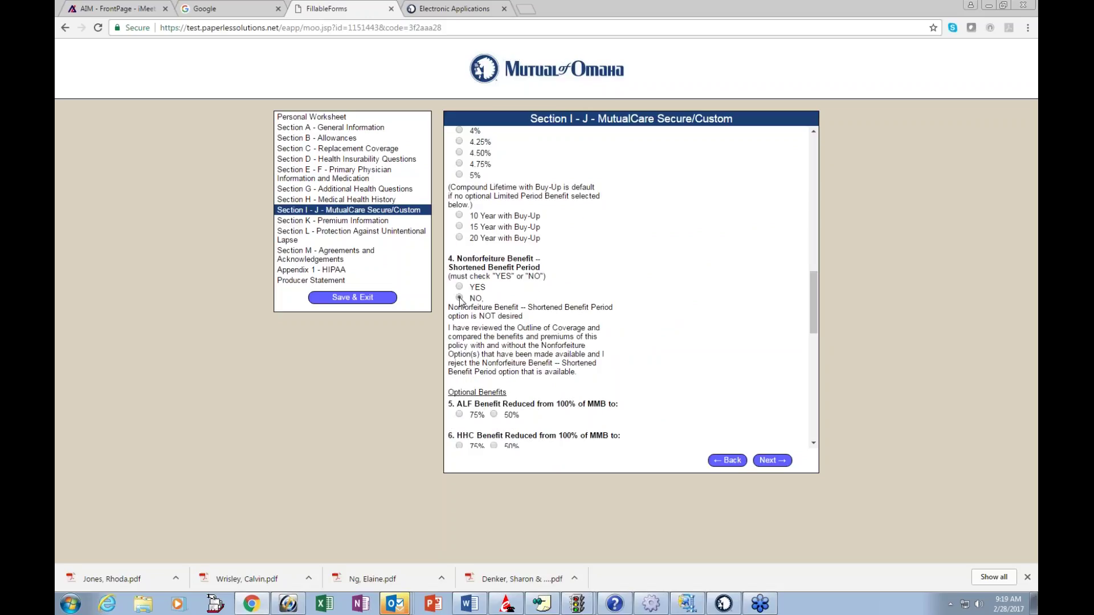
Step: Answer NO to the Nonforfeiture shortened benefit period option
{"action": "left_click", "coordinate": [459, 298]}
{"action": "scroll", "coordinate": [671, 319], "scroll_direction": "down", "scroll_amount": 1}
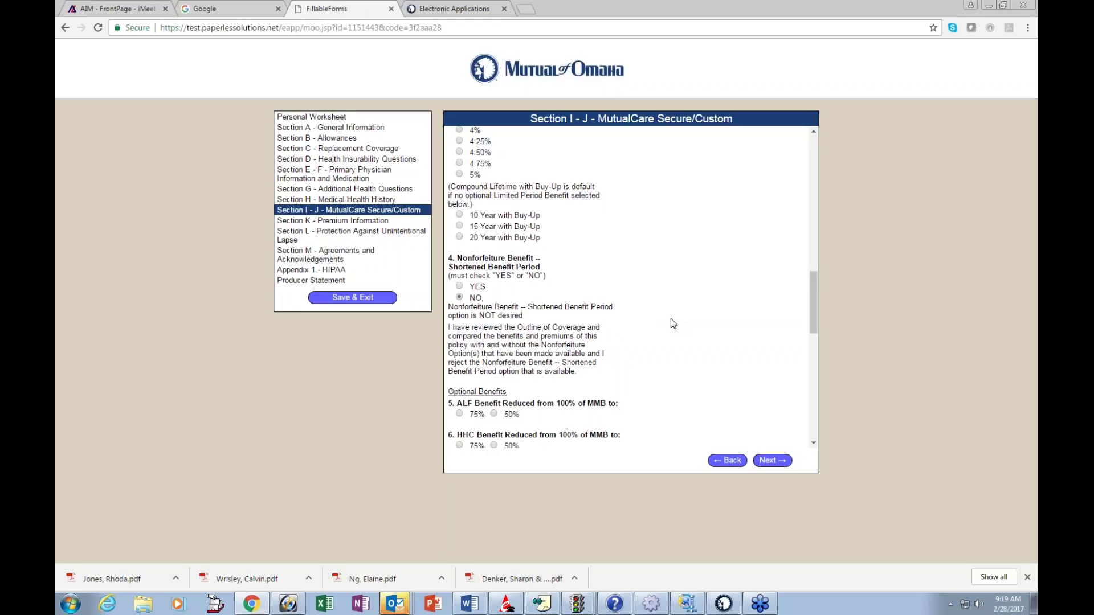
{"action": "scroll", "coordinate": [673, 320], "scroll_direction": "down", "scroll_amount": 1}
{"action": "scroll", "coordinate": [673, 320], "scroll_direction": "down", "scroll_amount": 1}
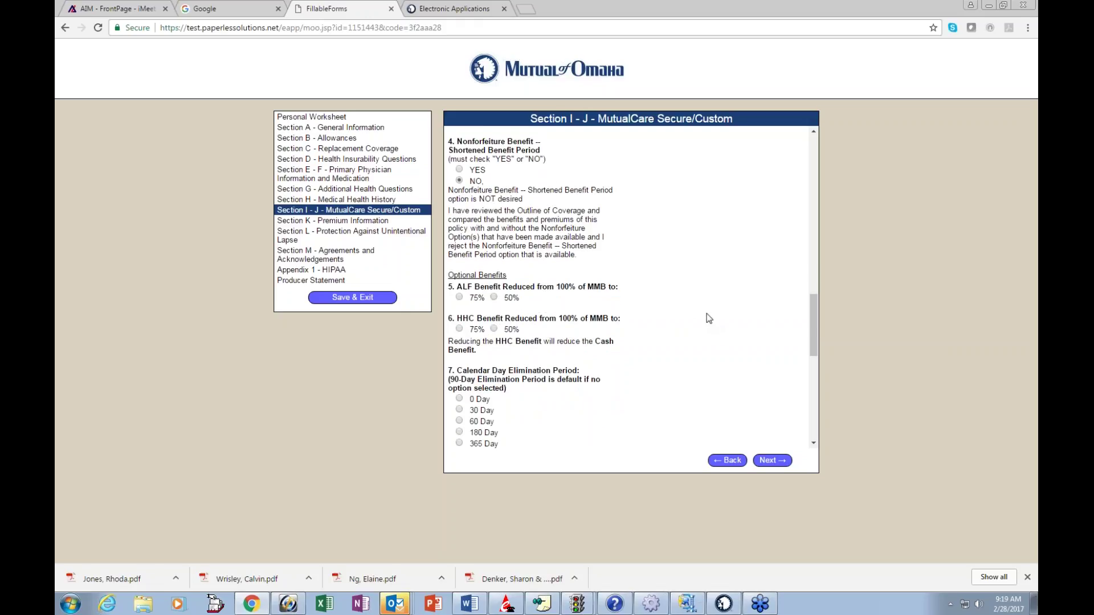
{"action": "scroll", "coordinate": [709, 319], "scroll_direction": "down", "scroll_amount": 1}
{"action": "scroll", "coordinate": [708, 317], "scroll_direction": "down", "scroll_amount": 2}
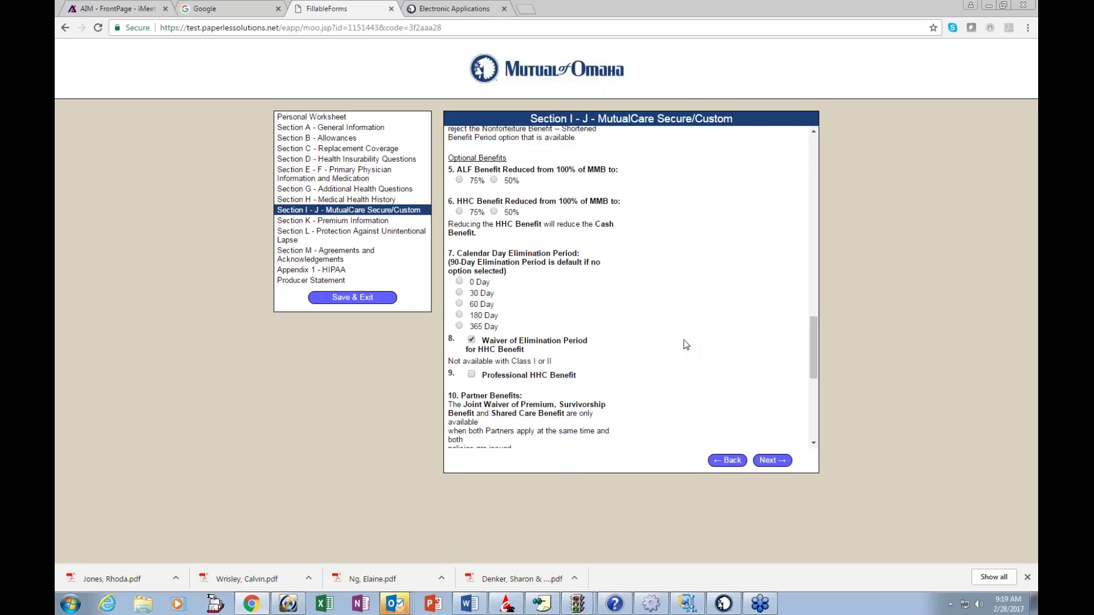
{"action": "scroll", "coordinate": [686, 345], "scroll_direction": "down", "scroll_amount": 1}
{"action": "scroll", "coordinate": [686, 345], "scroll_direction": "down", "scroll_amount": 2}
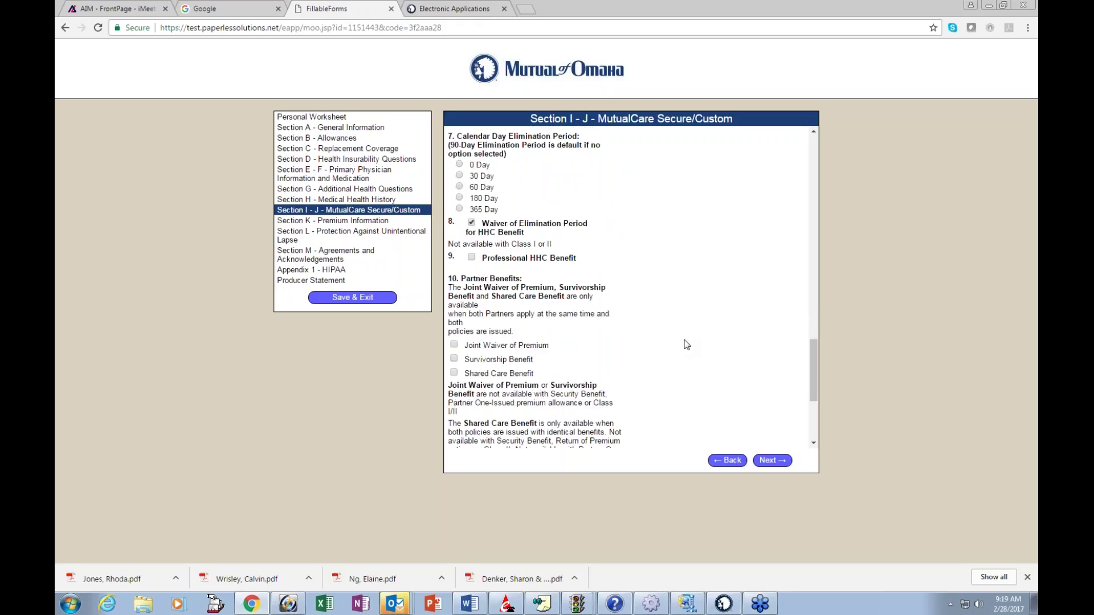
{"action": "scroll", "coordinate": [686, 344], "scroll_direction": "down", "scroll_amount": 1}
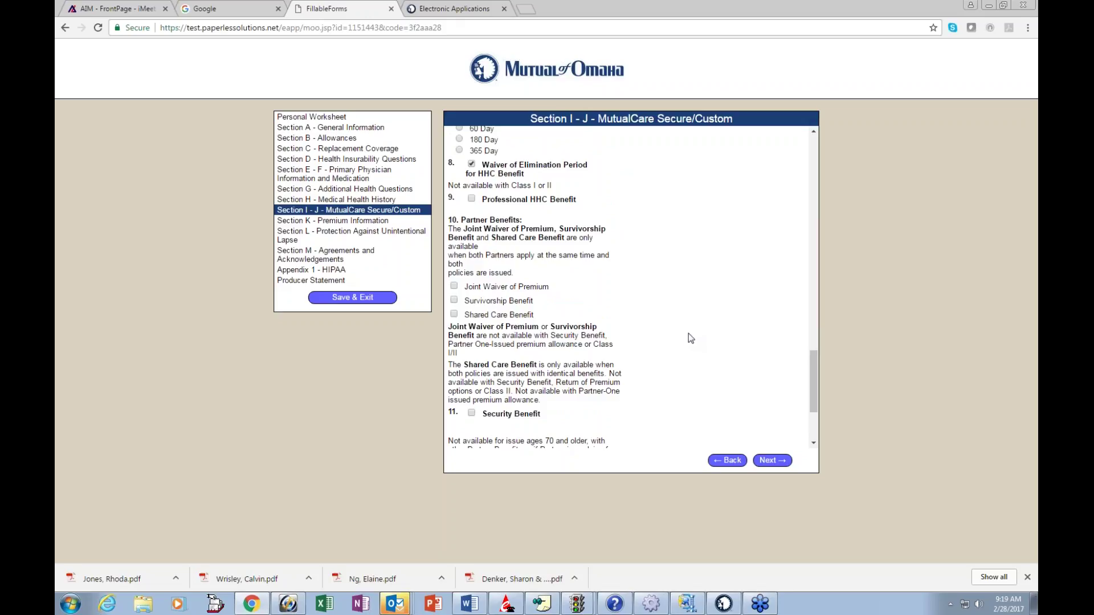
Step: Toggle Joint Waiver of Premium on and off, then continue to Section K - Premium Information
{"action": "left_click", "coordinate": [454, 286]}
{"action": "left_click", "coordinate": [455, 286]}
{"action": "left_click", "coordinate": [454, 287]}
{"action": "scroll", "coordinate": [698, 344], "scroll_direction": "down", "scroll_amount": 4}
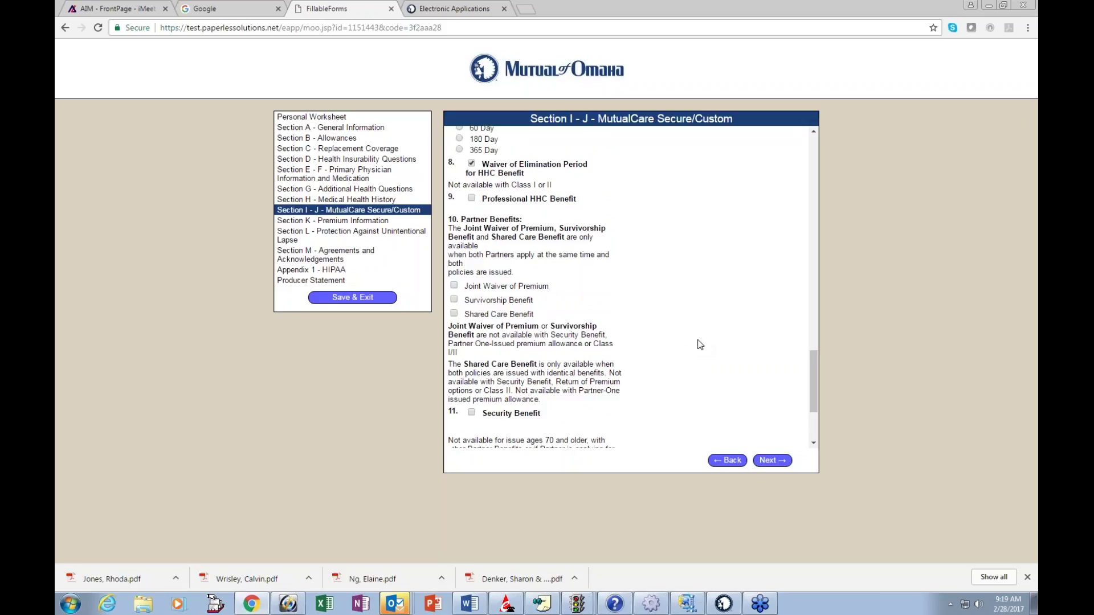
{"action": "left_click", "coordinate": [773, 461]}
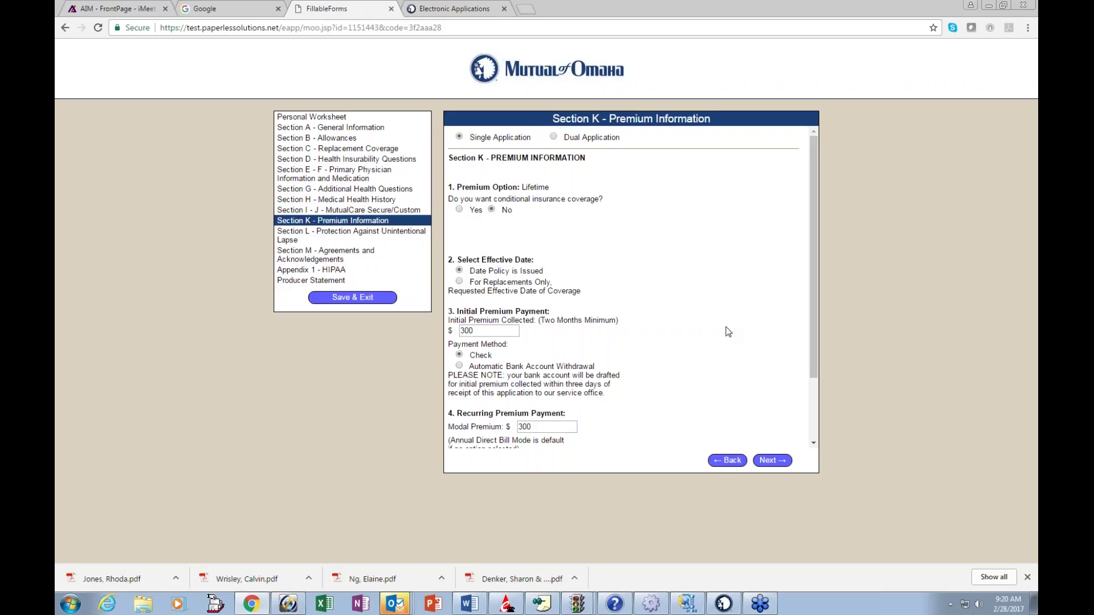
{"action": "left_click", "coordinate": [459, 209]}
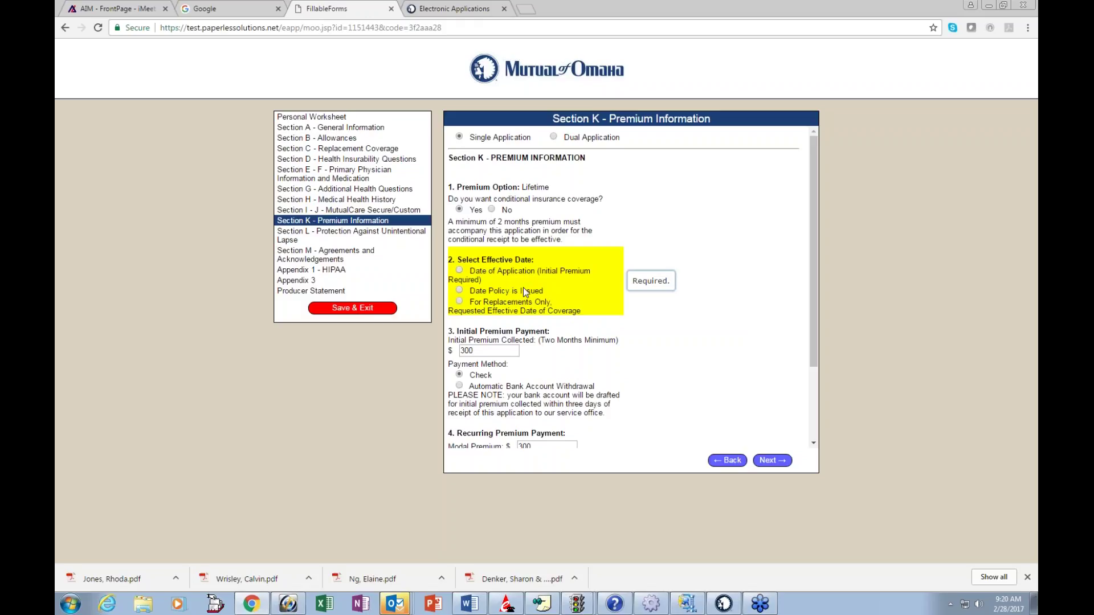
{"action": "left_click", "coordinate": [494, 211]}
{"action": "scroll", "coordinate": [713, 317], "scroll_direction": "down", "scroll_amount": 1}
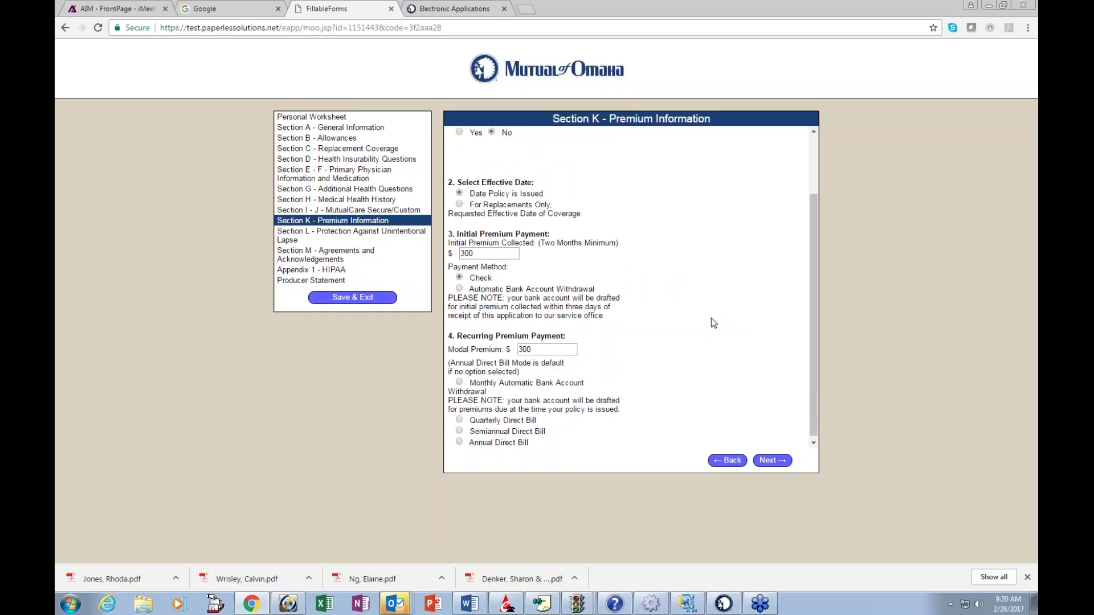
{"action": "scroll", "coordinate": [713, 323], "scroll_direction": "down", "scroll_amount": 1}
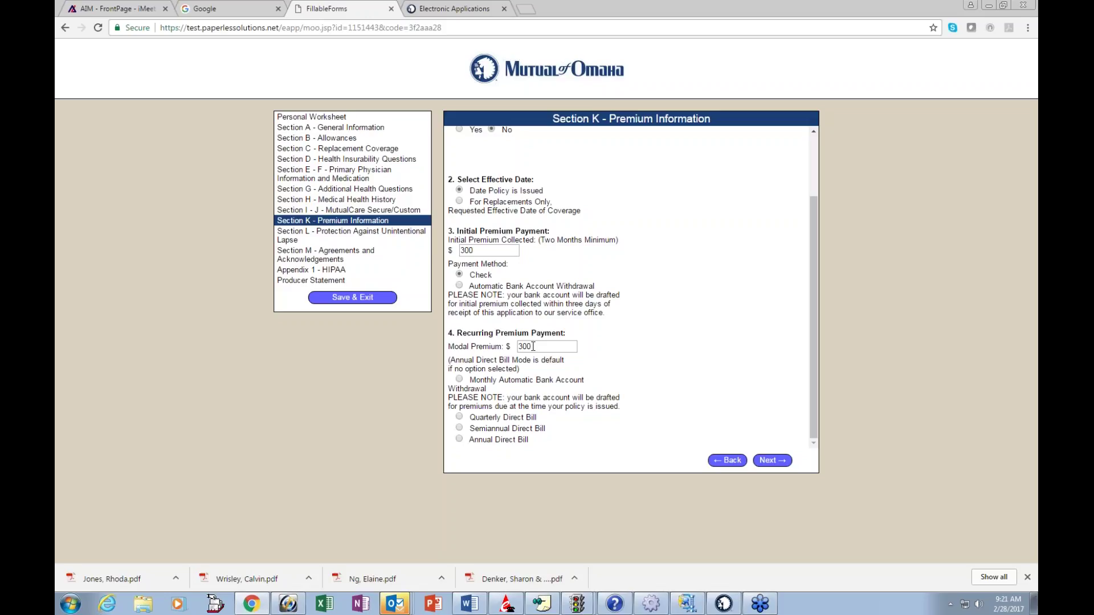
Step: Try Monthly Automatic Bank Account for the recurring premium, then clear that choice
{"action": "left_click", "coordinate": [460, 380]}
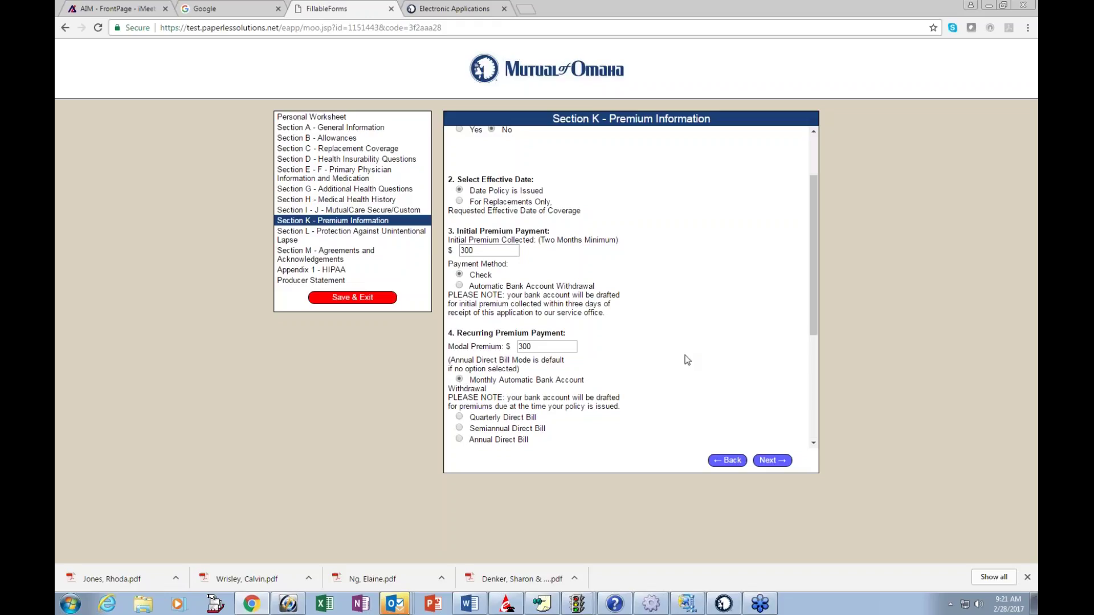
{"action": "scroll", "coordinate": [688, 360], "scroll_direction": "down", "scroll_amount": 3}
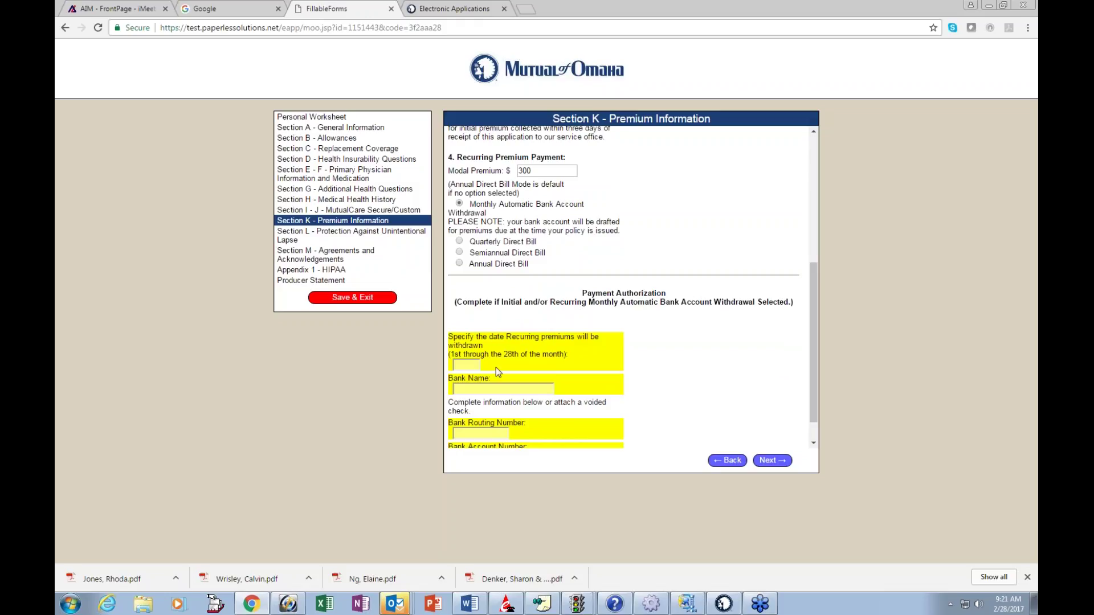
{"action": "scroll", "coordinate": [725, 378], "scroll_direction": "down", "scroll_amount": 1}
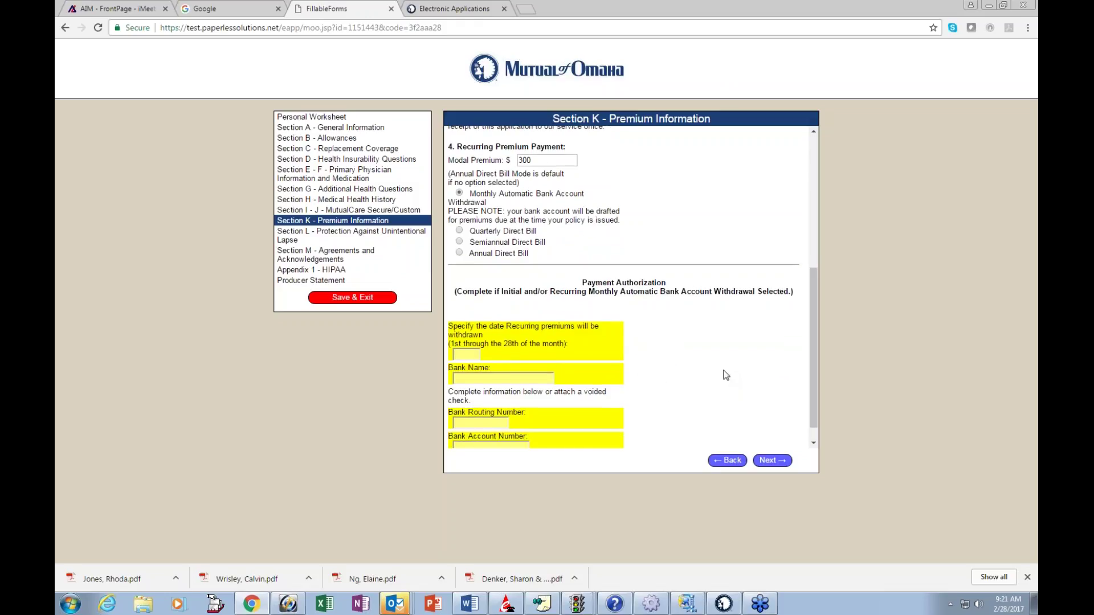
{"action": "scroll", "coordinate": [725, 378], "scroll_direction": "up", "scroll_amount": 1}
{"action": "scroll", "coordinate": [726, 378], "scroll_direction": "up", "scroll_amount": 4}
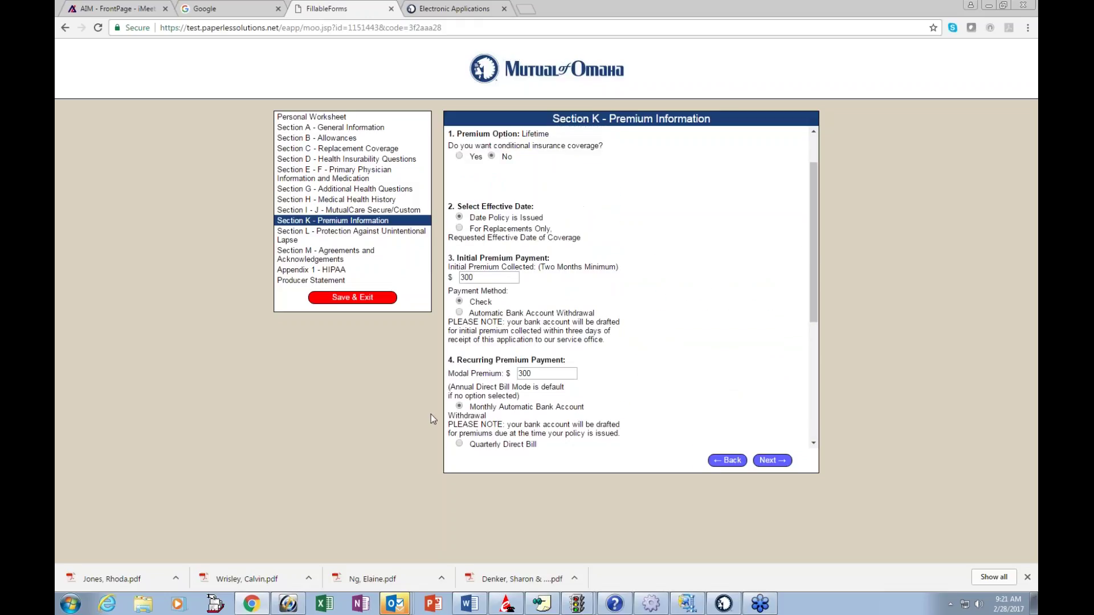
{"action": "left_click", "coordinate": [459, 406]}
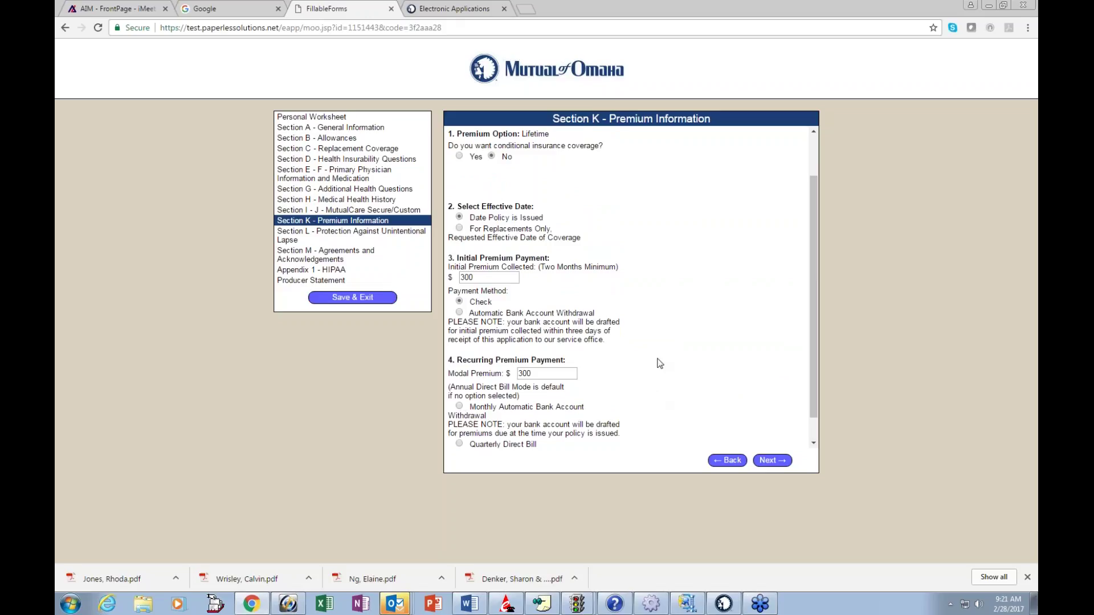
Step: Bill the recurring premium by Annual Direct Bill and keep the initial premium paid by Check
{"action": "left_click", "coordinate": [460, 313]}
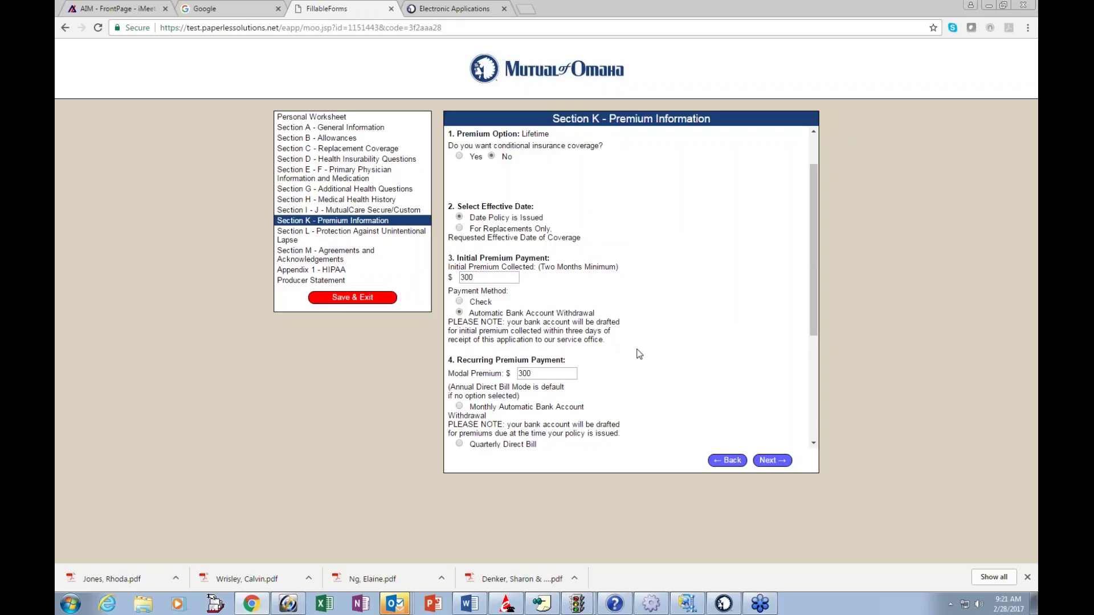
{"action": "scroll", "coordinate": [643, 360], "scroll_direction": "down", "scroll_amount": 1}
{"action": "scroll", "coordinate": [643, 360], "scroll_direction": "down", "scroll_amount": 3}
{"action": "scroll", "coordinate": [643, 360], "scroll_direction": "up", "scroll_amount": 4}
{"action": "scroll", "coordinate": [643, 360], "scroll_direction": "down", "scroll_amount": 1}
{"action": "scroll", "coordinate": [643, 360], "scroll_direction": "down", "scroll_amount": 3}
{"action": "left_click", "coordinate": [459, 292]}
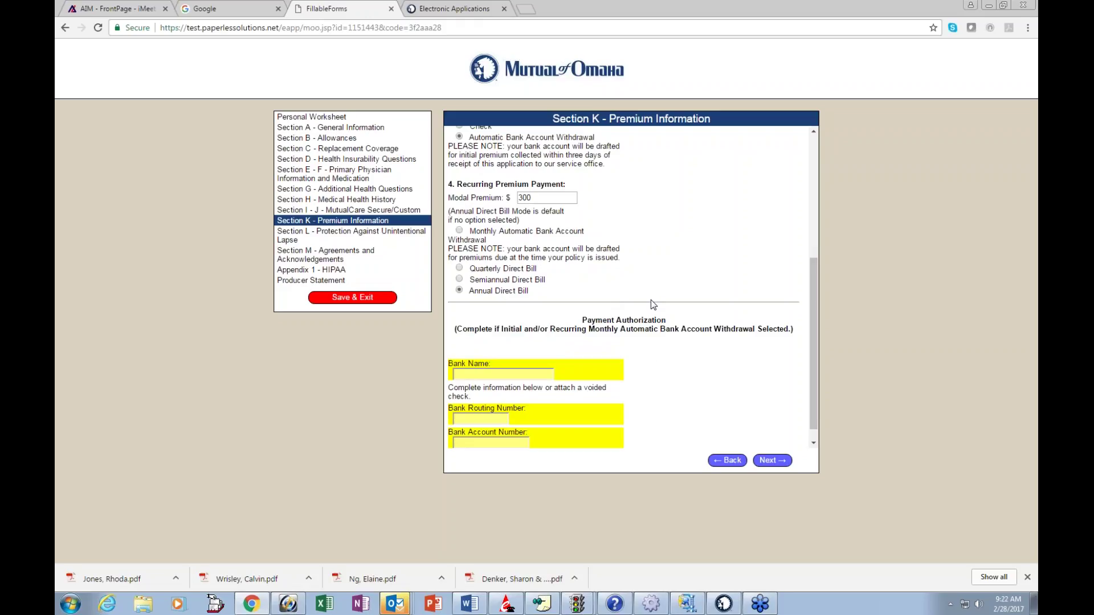
{"action": "scroll", "coordinate": [651, 300], "scroll_direction": "up", "scroll_amount": 3}
{"action": "scroll", "coordinate": [651, 300], "scroll_direction": "up", "scroll_amount": 1}
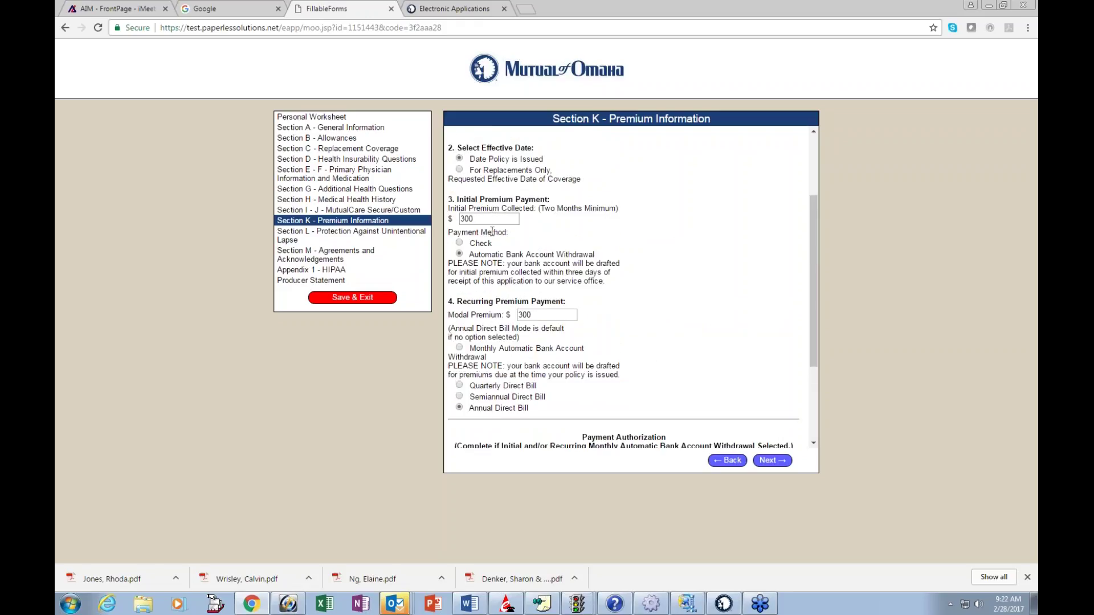
{"action": "left_click", "coordinate": [460, 245]}
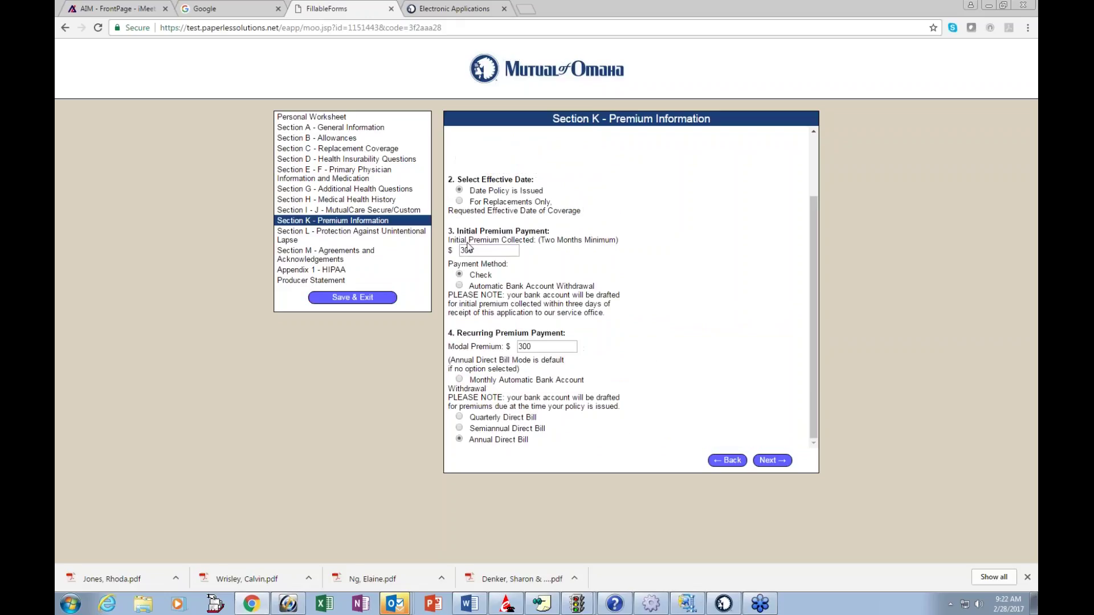
Step: Move from Section K through Section L to Section M
{"action": "left_click", "coordinate": [777, 463]}
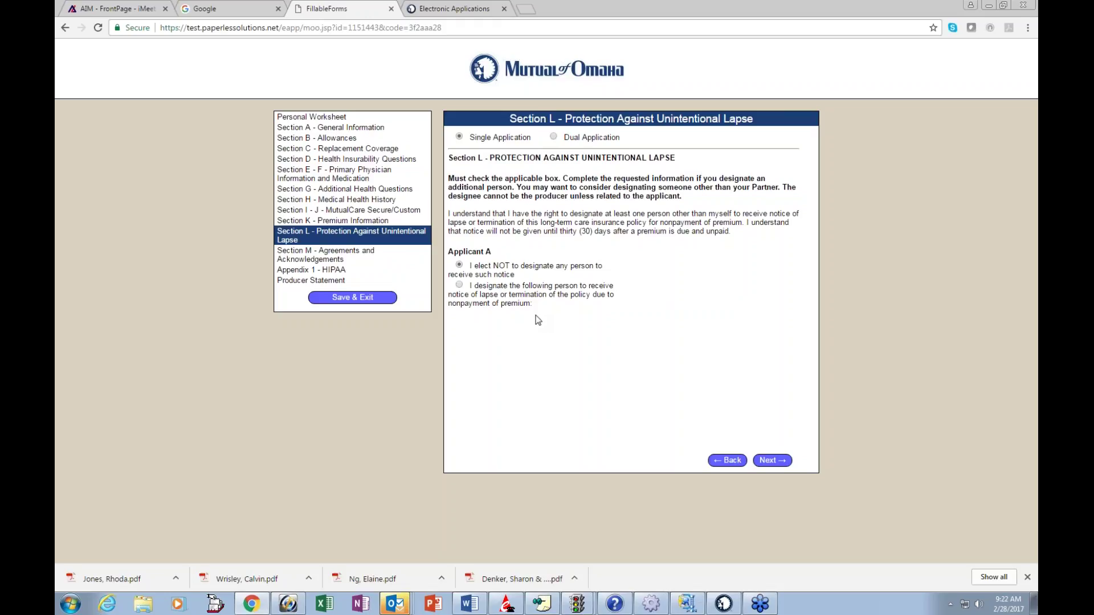
{"action": "left_click", "coordinate": [774, 464]}
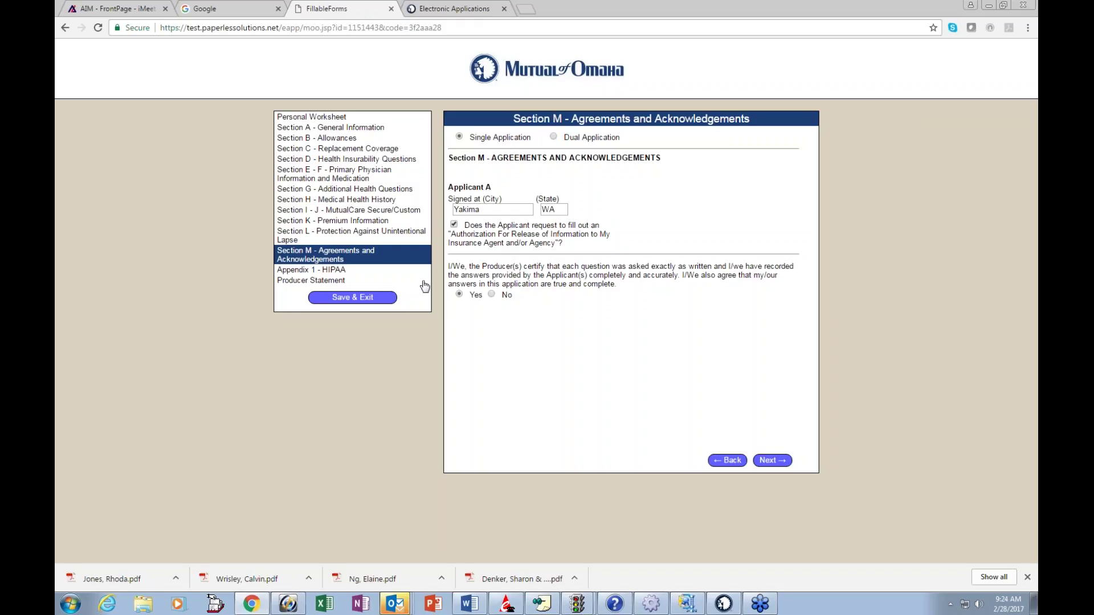
Step: Move from Section M to Appendix 1 - HIPAA
{"action": "left_click", "coordinate": [774, 461]}
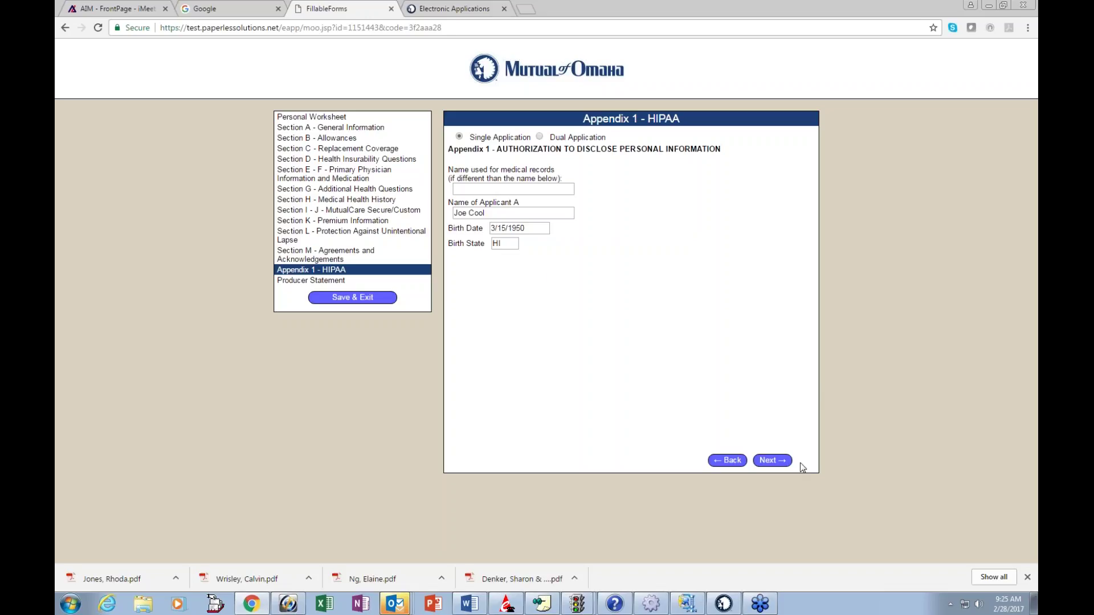
Step: Go to the Producer Statement and scroll through its questions
{"action": "left_click", "coordinate": [771, 463]}
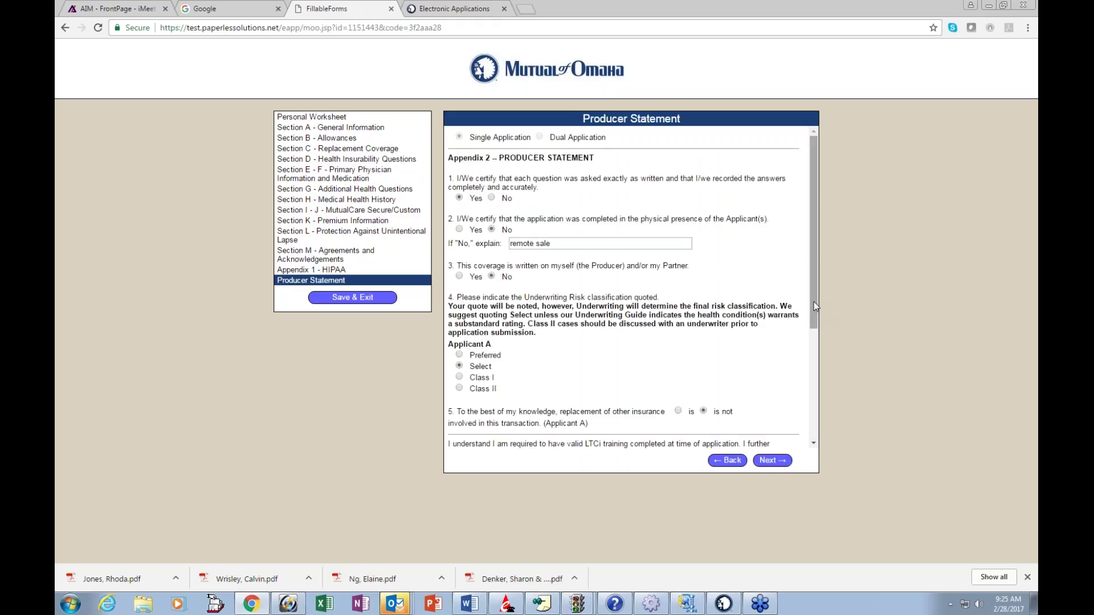
{"action": "left_click_drag", "start_coordinate": [815, 299], "coordinate": [815, 301]}
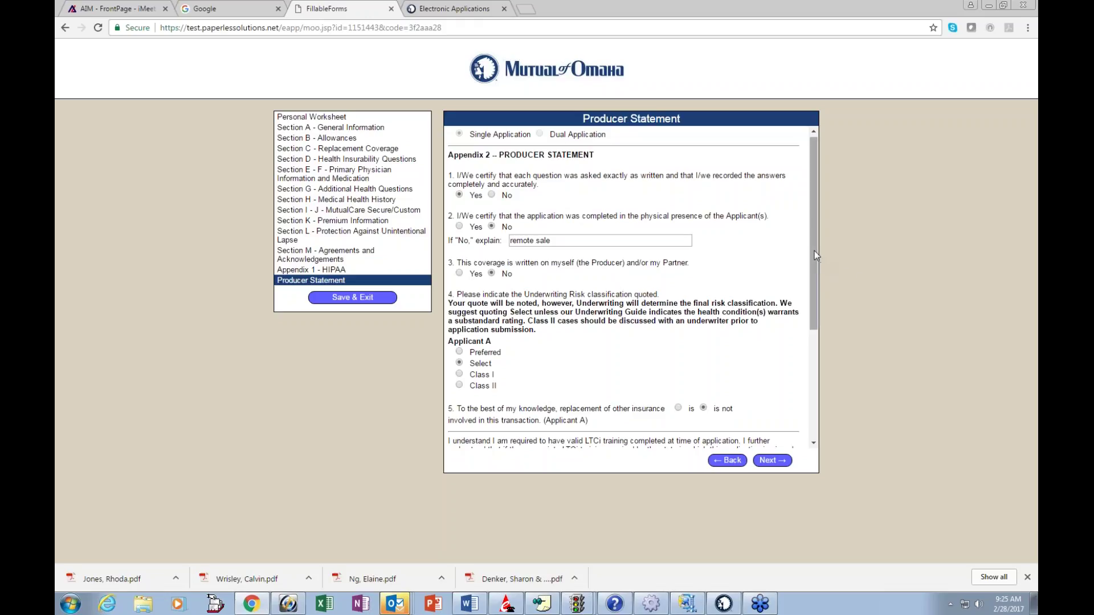
{"action": "left_click_drag", "start_coordinate": [815, 256], "coordinate": [816, 261]}
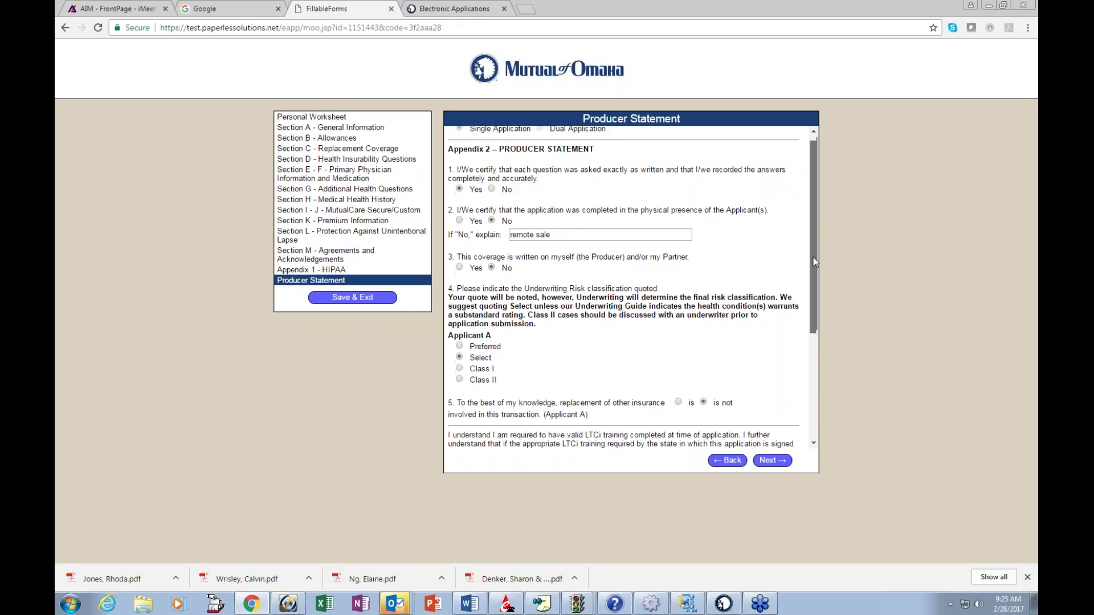
{"action": "scroll", "coordinate": [816, 262], "scroll_direction": "down", "scroll_amount": 1}
{"action": "scroll", "coordinate": [628, 334], "scroll_direction": "down", "scroll_amount": 1}
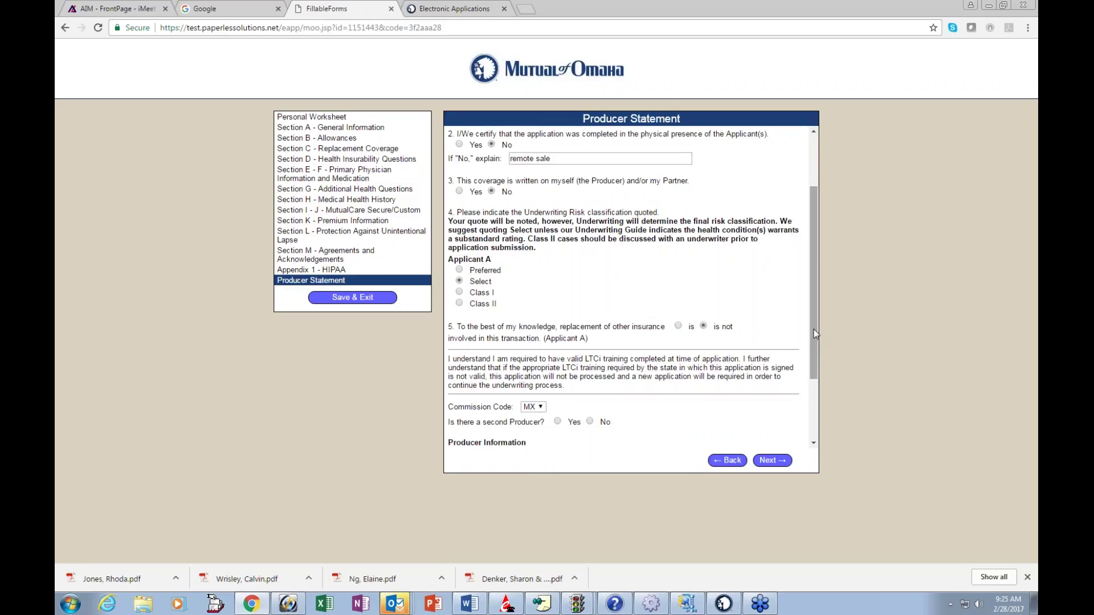
{"action": "left_click_drag", "start_coordinate": [816, 334], "coordinate": [815, 399]}
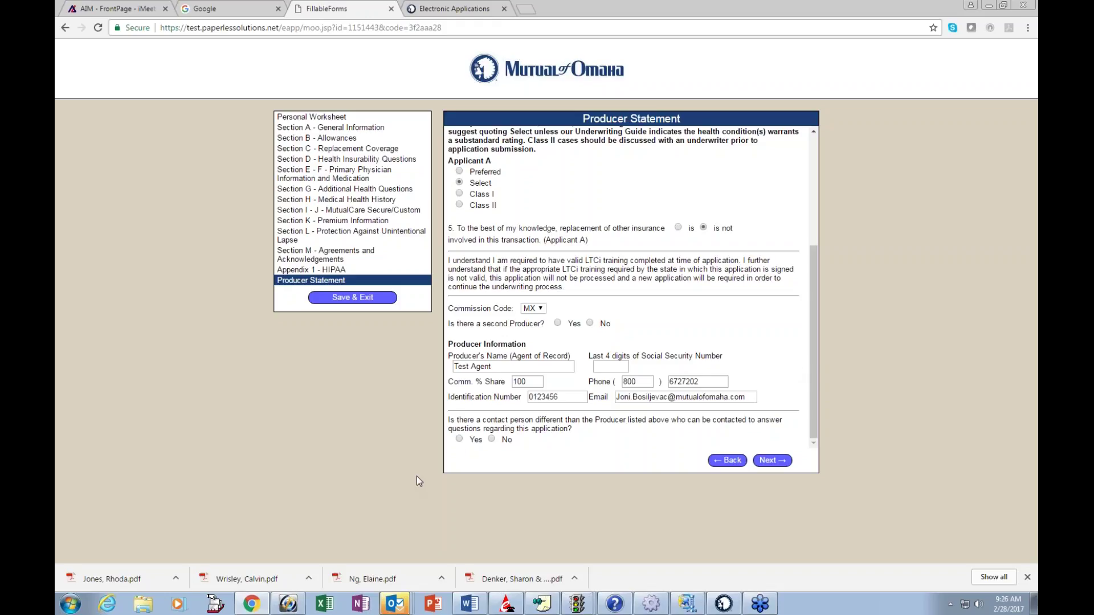
Step: Set the separate contact person question to No, then Save & Exit the application
{"action": "left_click", "coordinate": [460, 439]}
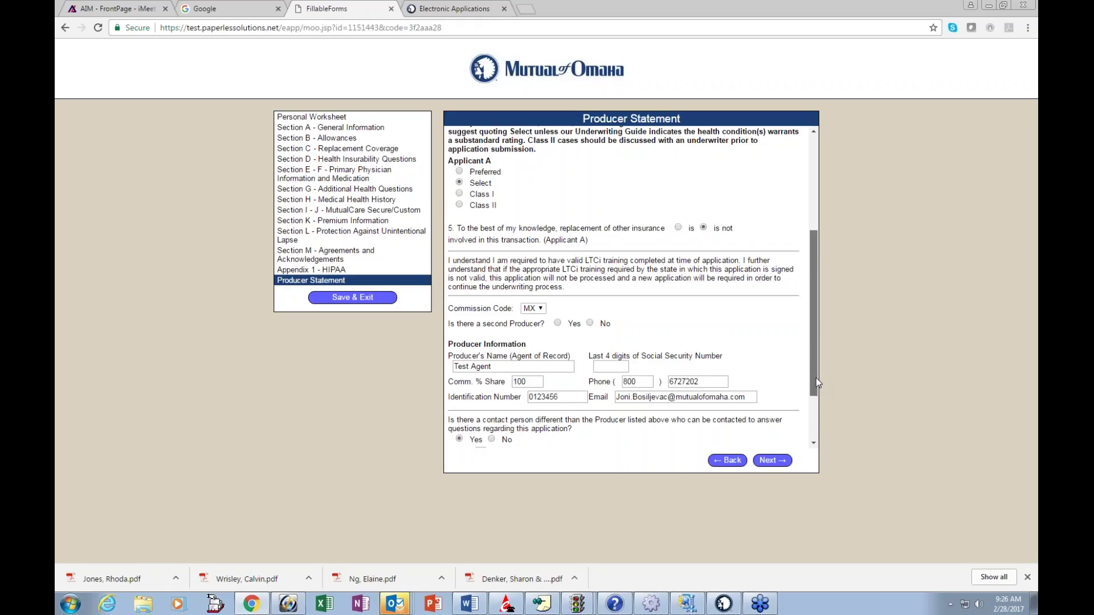
{"action": "left_click_drag", "start_coordinate": [816, 378], "coordinate": [815, 419]}
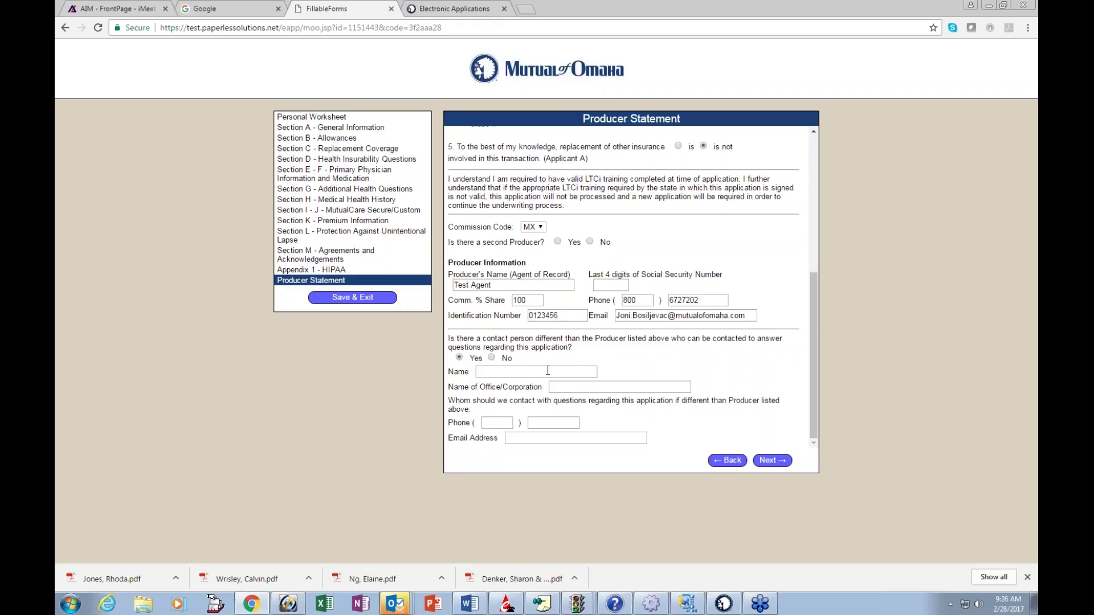
{"action": "left_click", "coordinate": [492, 359]}
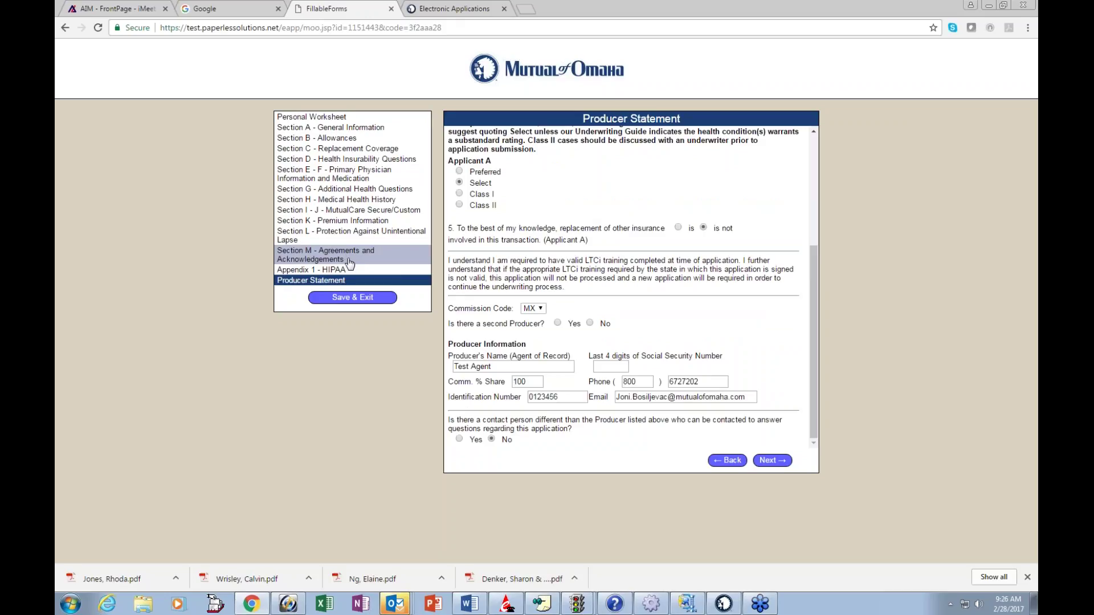
{"action": "left_click", "coordinate": [354, 298]}
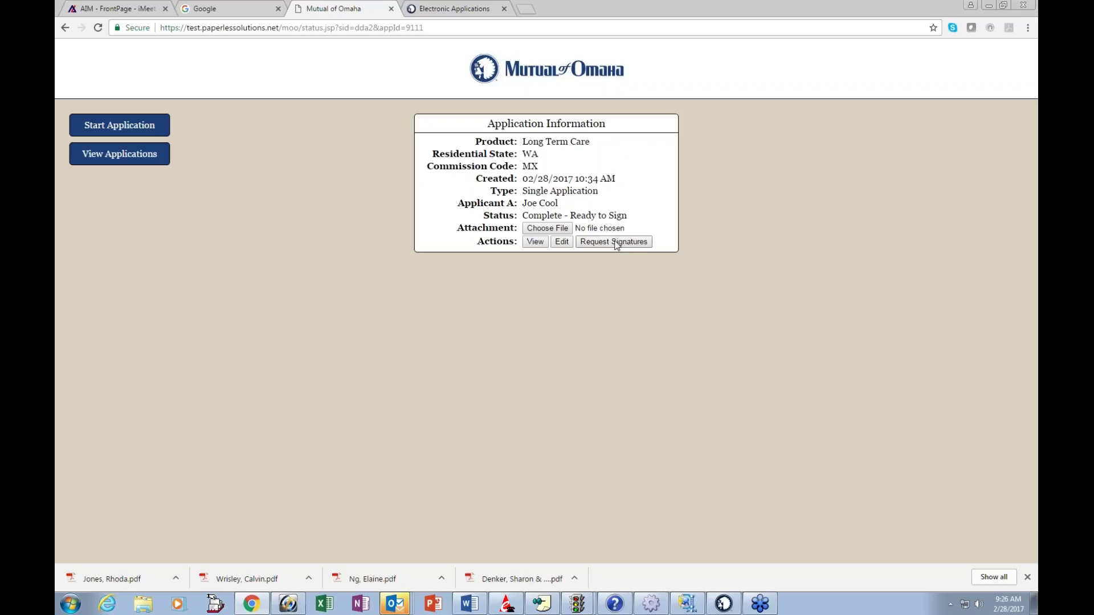
Step: Choose Request Signatures under Actions for the completed application
{"action": "left_click", "coordinate": [616, 244]}
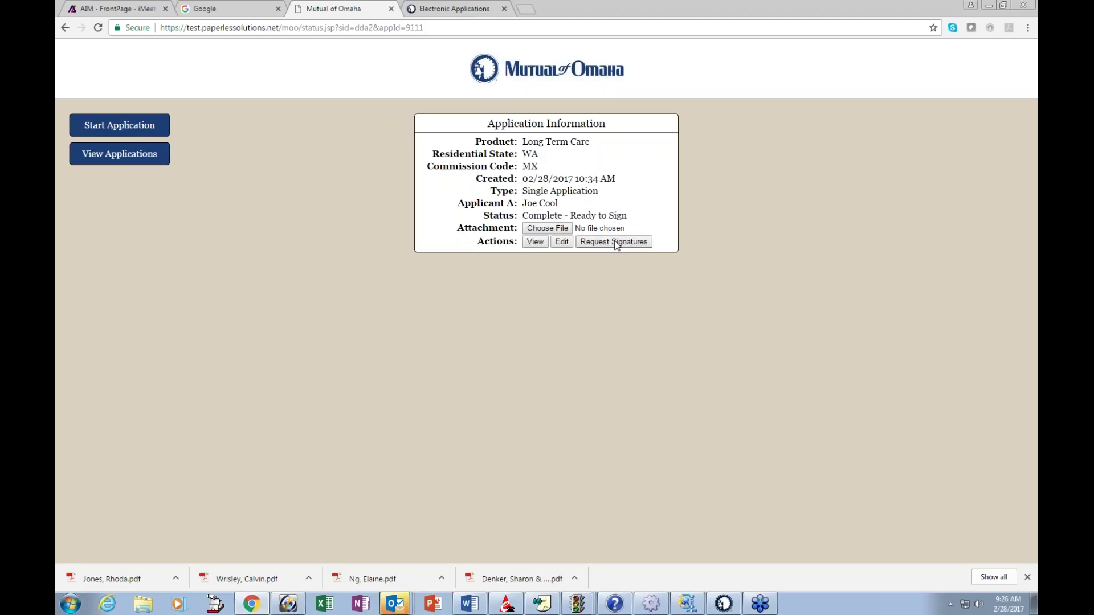
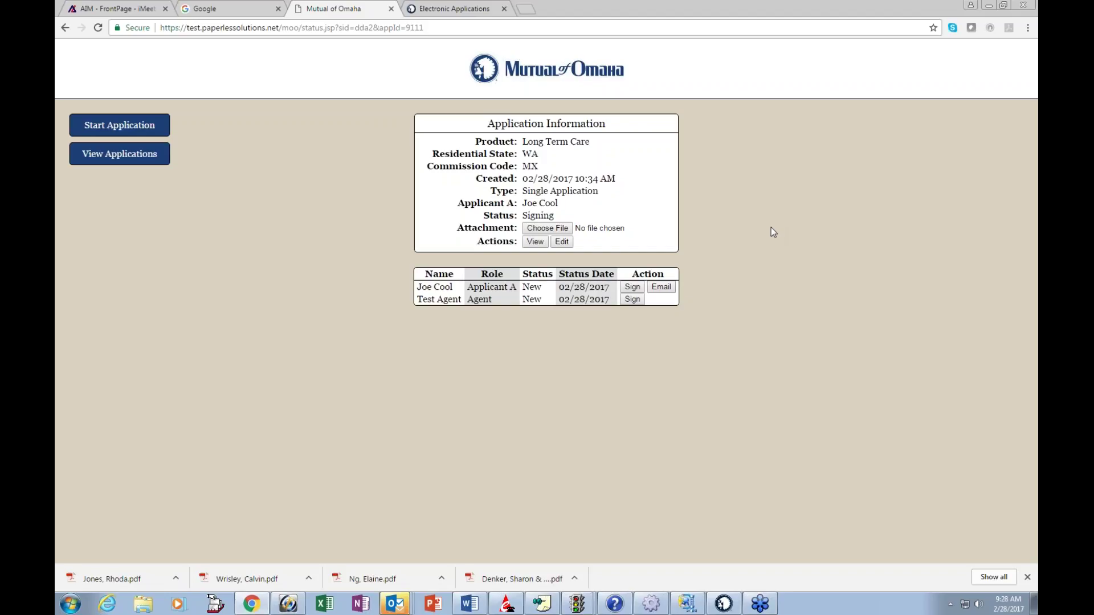
Step: Start the applicant's signing from the Long Term Care application's signers table
{"action": "left_click", "coordinate": [632, 288]}
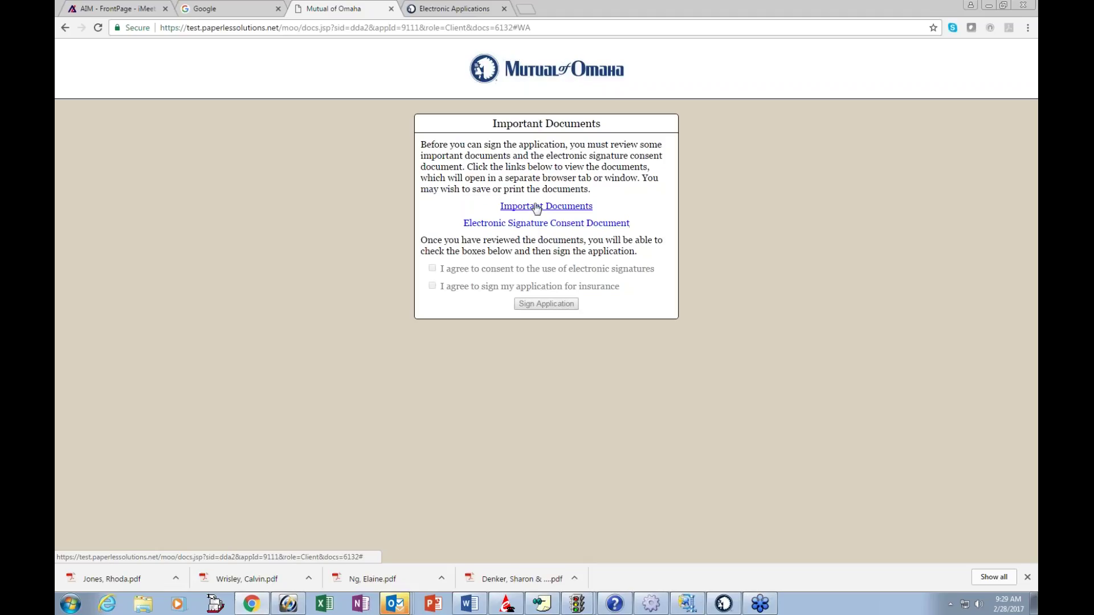
Step: Review the Important Documents and the Electronic Signature Consent Document PDFs
{"action": "left_click", "coordinate": [536, 207]}
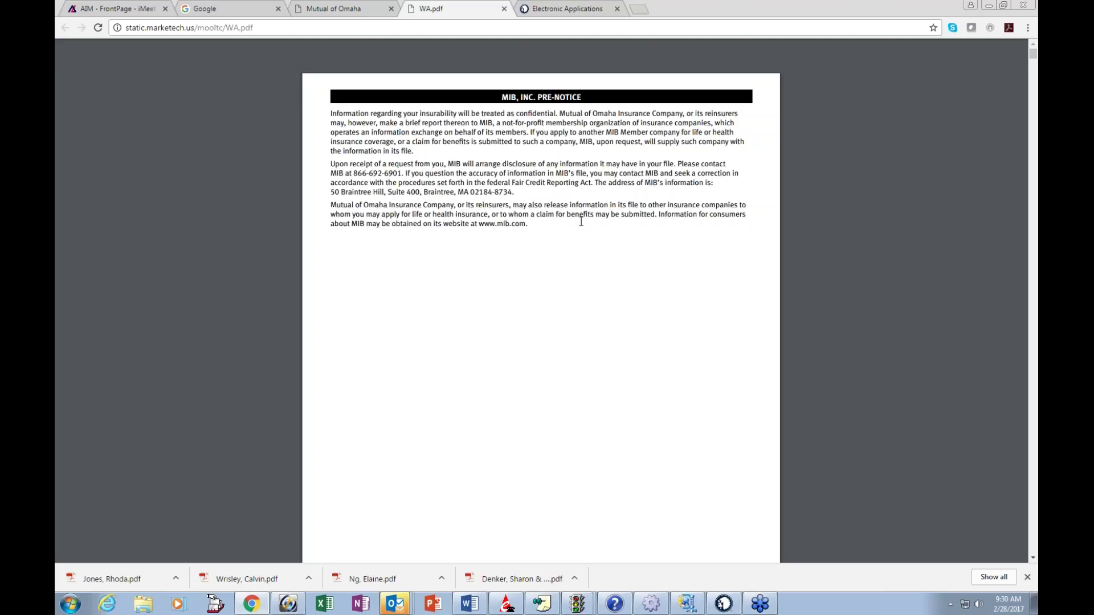
{"action": "left_click", "coordinate": [504, 9]}
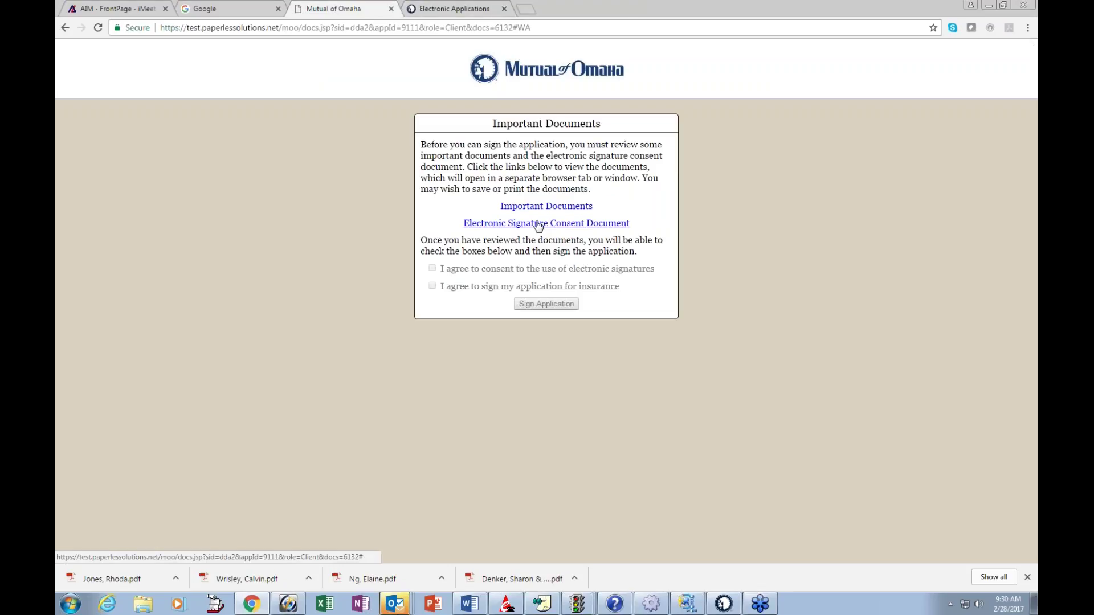
{"action": "left_click", "coordinate": [539, 223]}
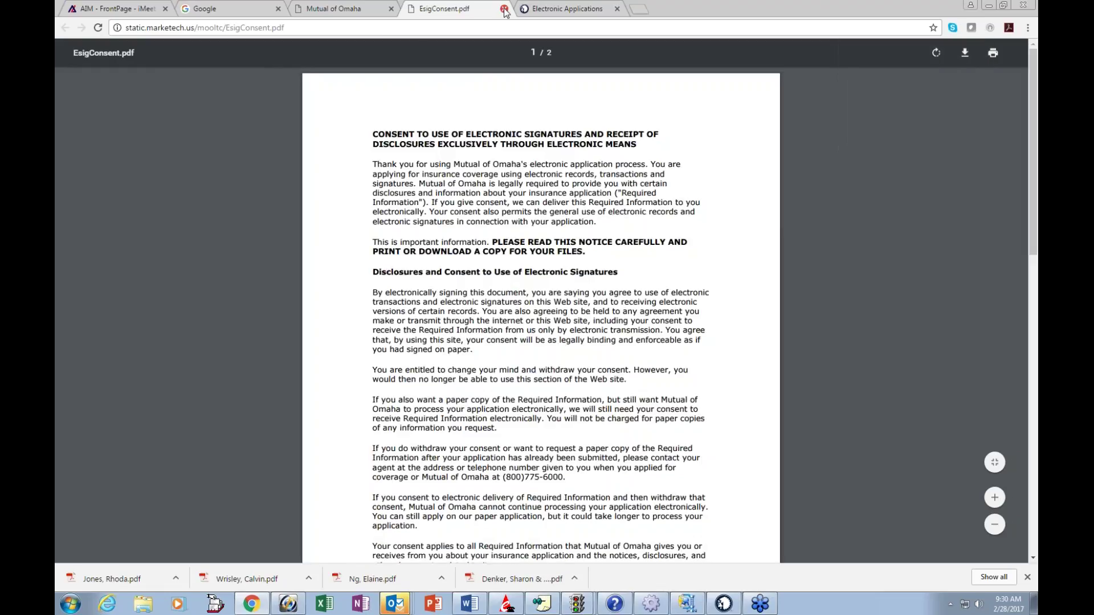
{"action": "left_click", "coordinate": [504, 10]}
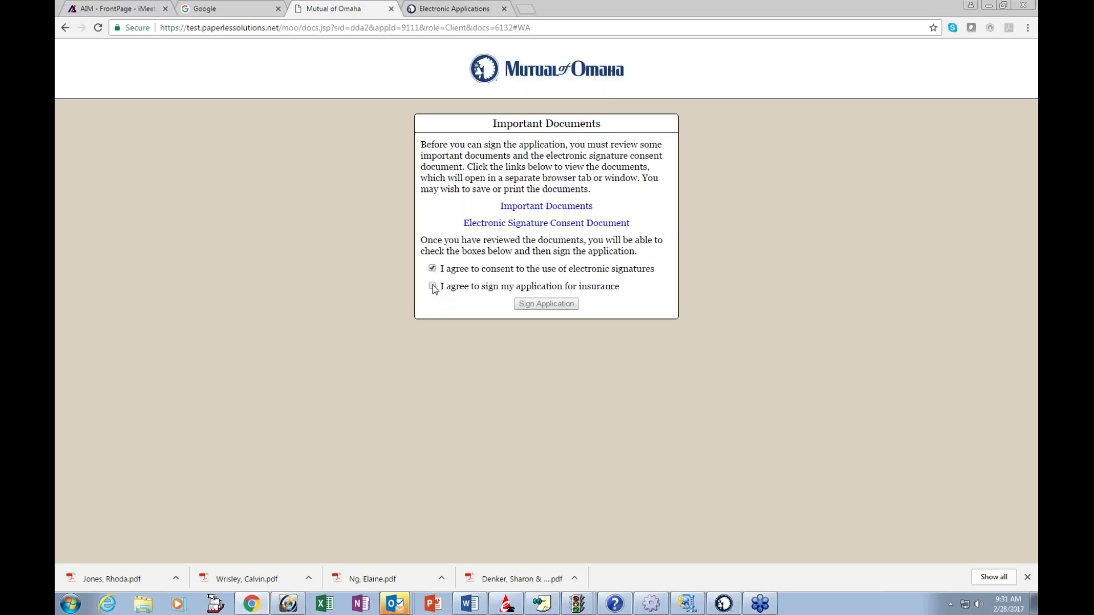
Step: Agree to sign the application for insurance and open the 22-page application for signing
{"action": "left_click", "coordinate": [432, 287]}
{"action": "left_click", "coordinate": [550, 306]}
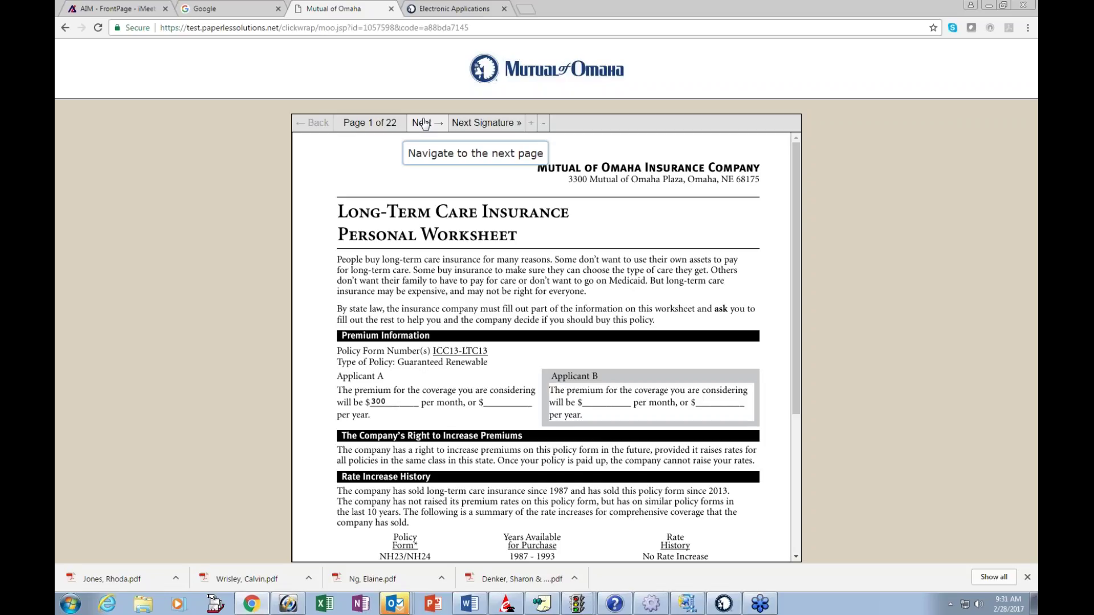
Step: Sign Applicant A's Disclosure Statement on page 3 and advance to the page 16 signature
{"action": "left_click", "coordinate": [487, 125]}
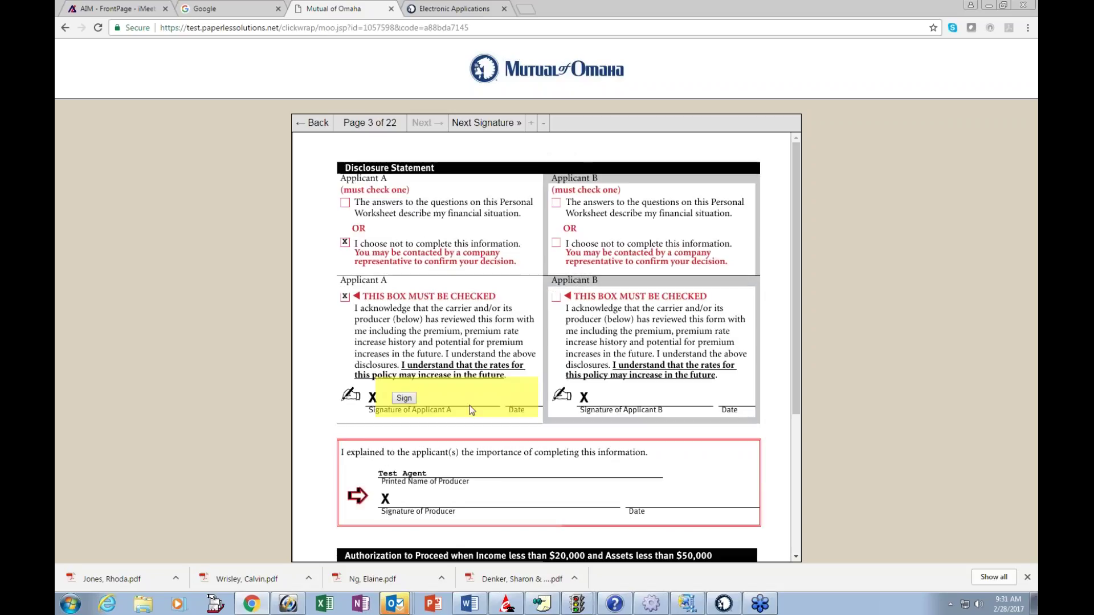
{"action": "left_click", "coordinate": [404, 398]}
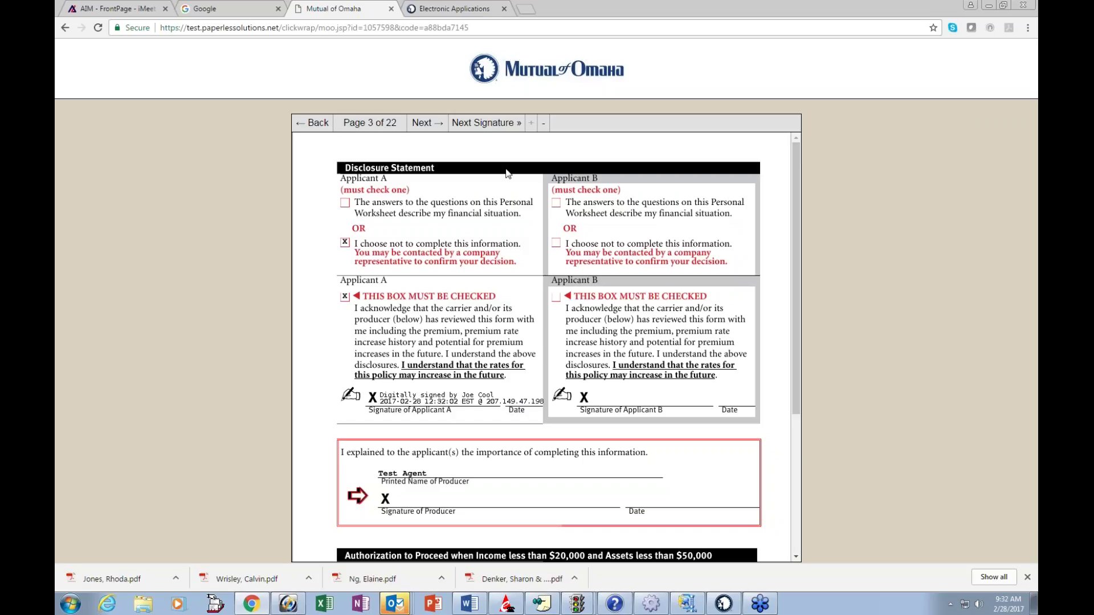
{"action": "left_click", "coordinate": [489, 124]}
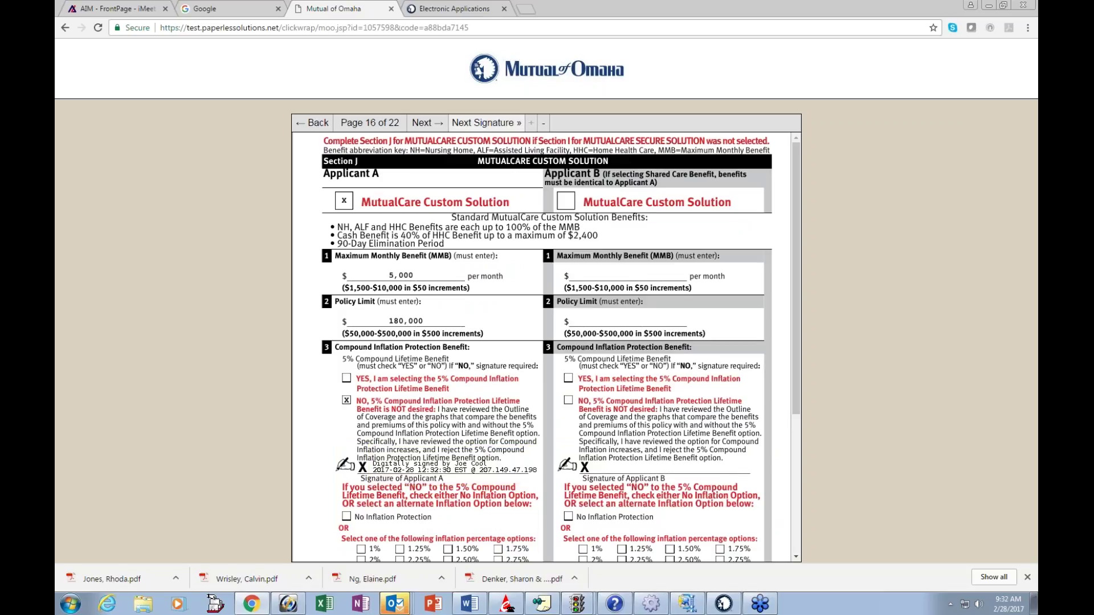
Step: Sign the applicant's Section M agreements and acknowledgements
{"action": "left_click", "coordinate": [484, 123]}
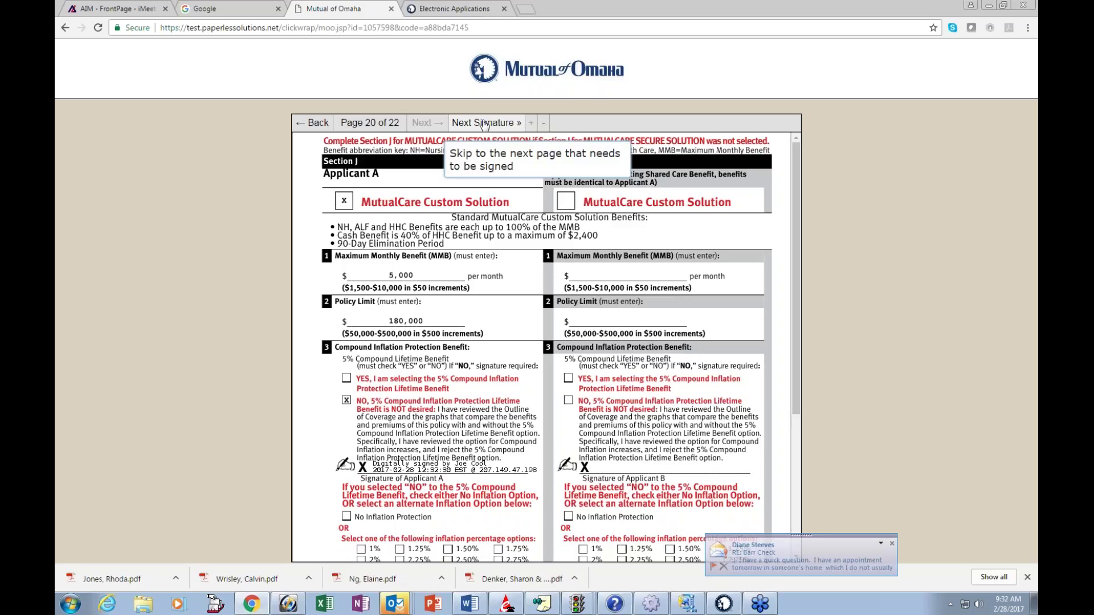
{"action": "left_click", "coordinate": [484, 124]}
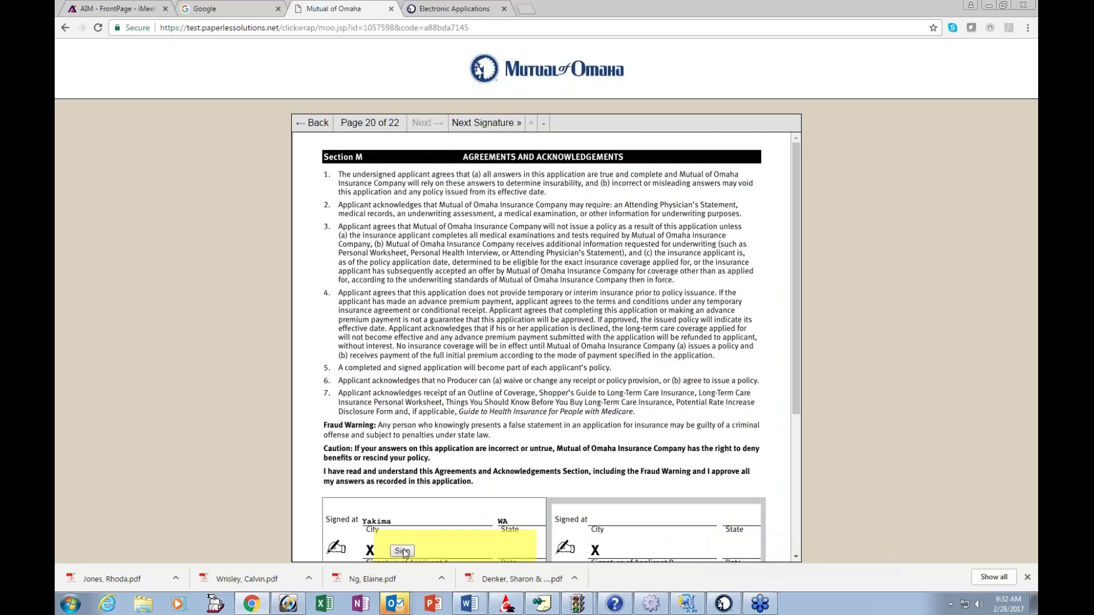
{"action": "left_click", "coordinate": [402, 551]}
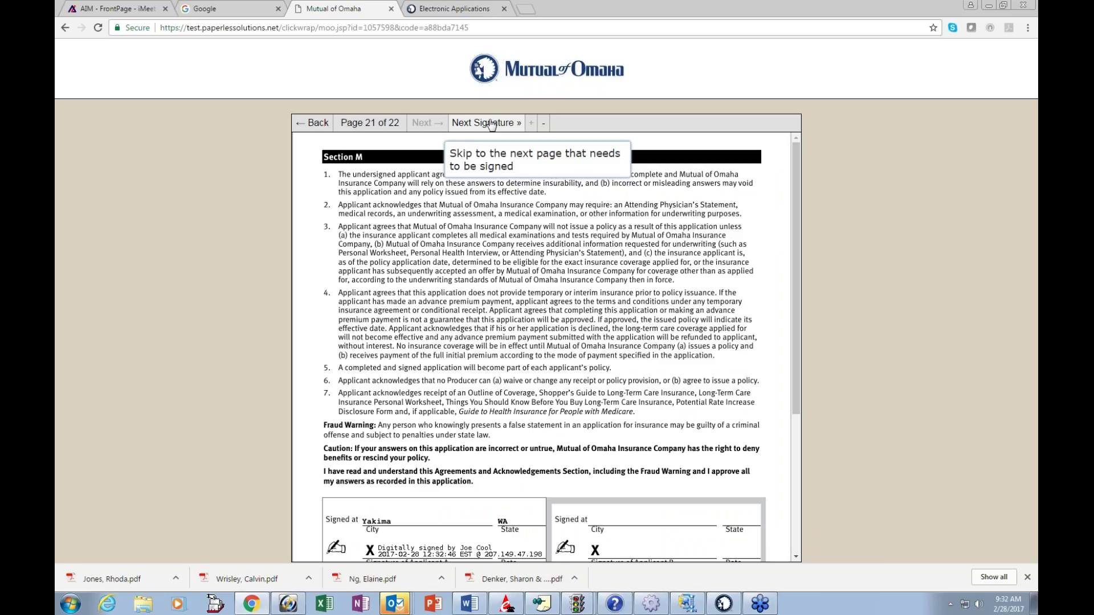
Step: Sign the Appendix 1 Authorization for Release of Information on page 22 and check it
{"action": "left_click", "coordinate": [491, 123]}
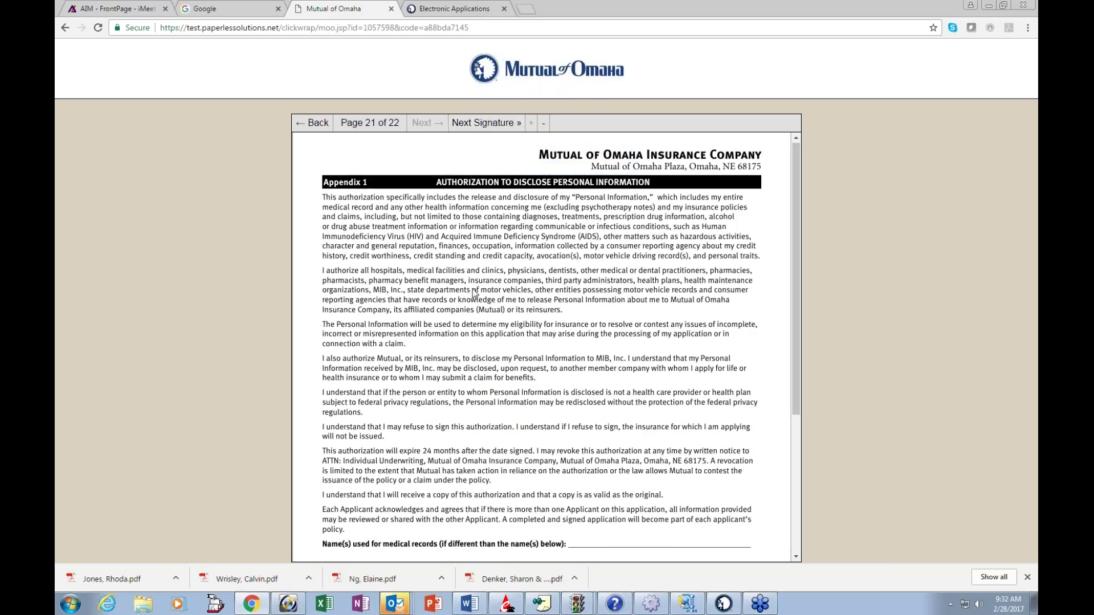
{"action": "scroll", "coordinate": [474, 293], "scroll_direction": "down", "scroll_amount": 3}
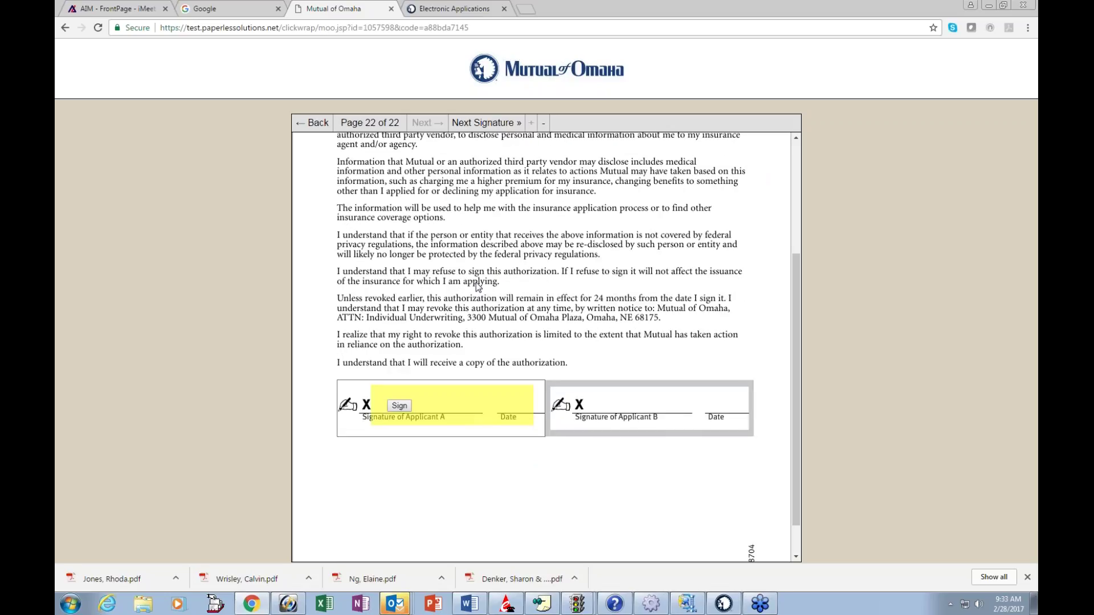
{"action": "scroll", "coordinate": [478, 287], "scroll_direction": "up", "scroll_amount": 2}
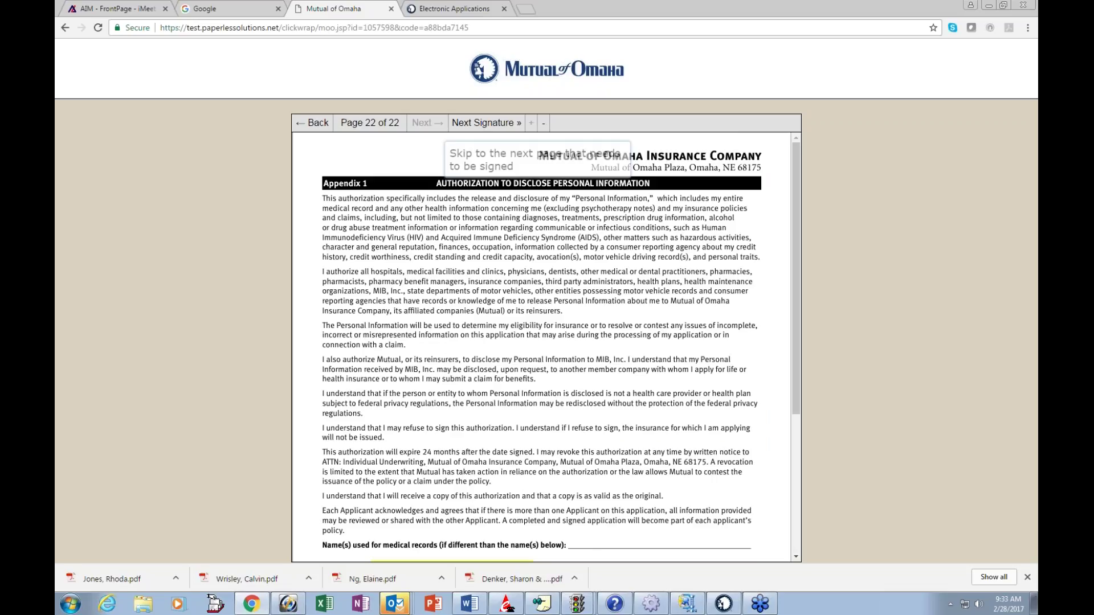
{"action": "left_click", "coordinate": [456, 125]}
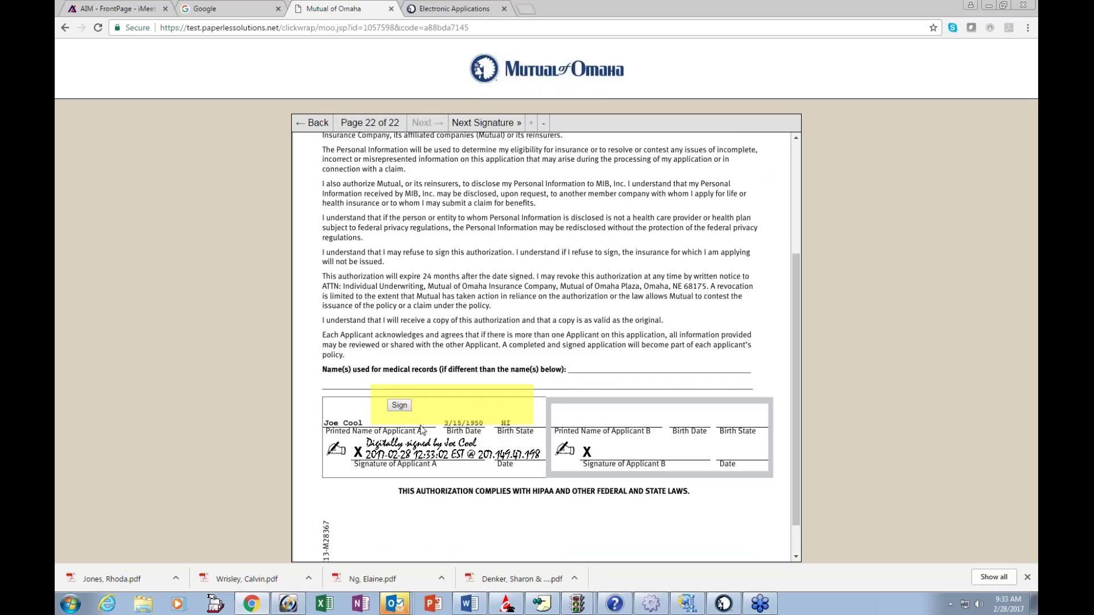
{"action": "left_click", "coordinate": [399, 405]}
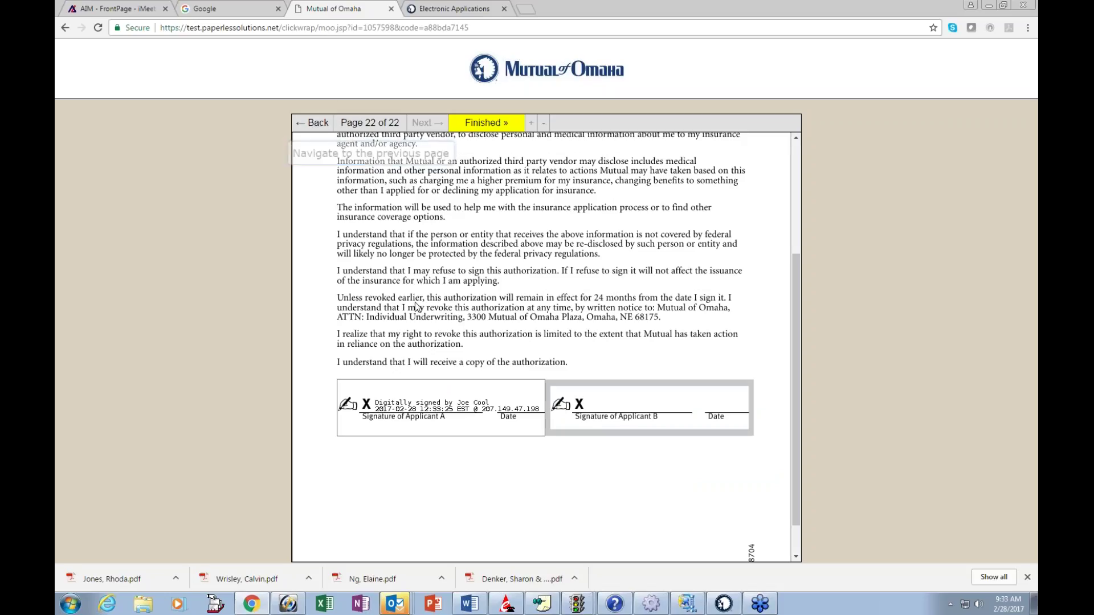
{"action": "scroll", "coordinate": [415, 307], "scroll_direction": "up", "scroll_amount": 3}
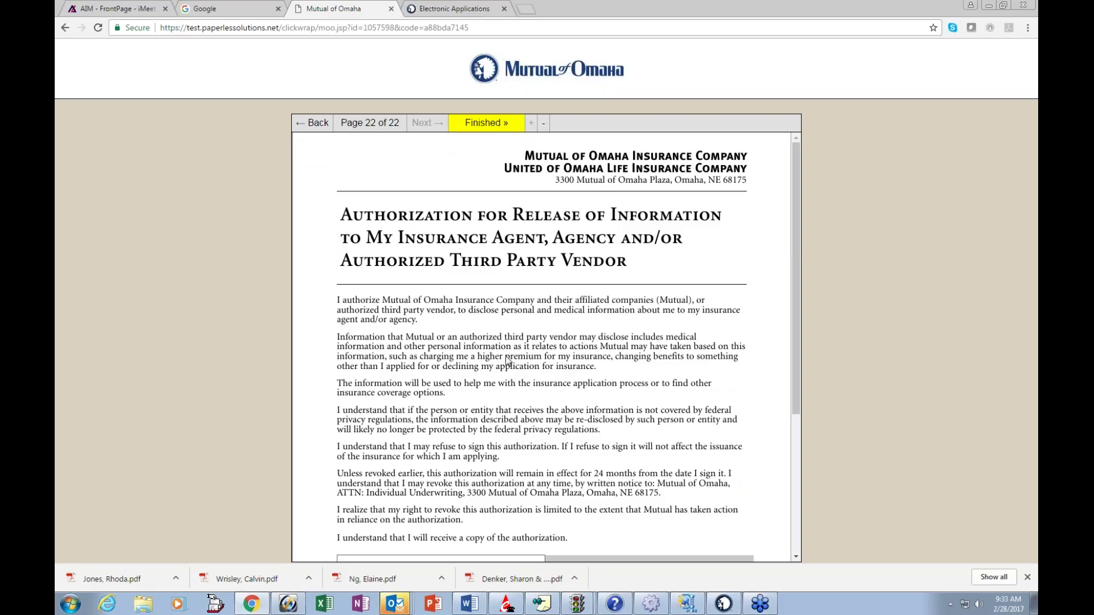
{"action": "scroll", "coordinate": [506, 359], "scroll_direction": "down", "scroll_amount": 1}
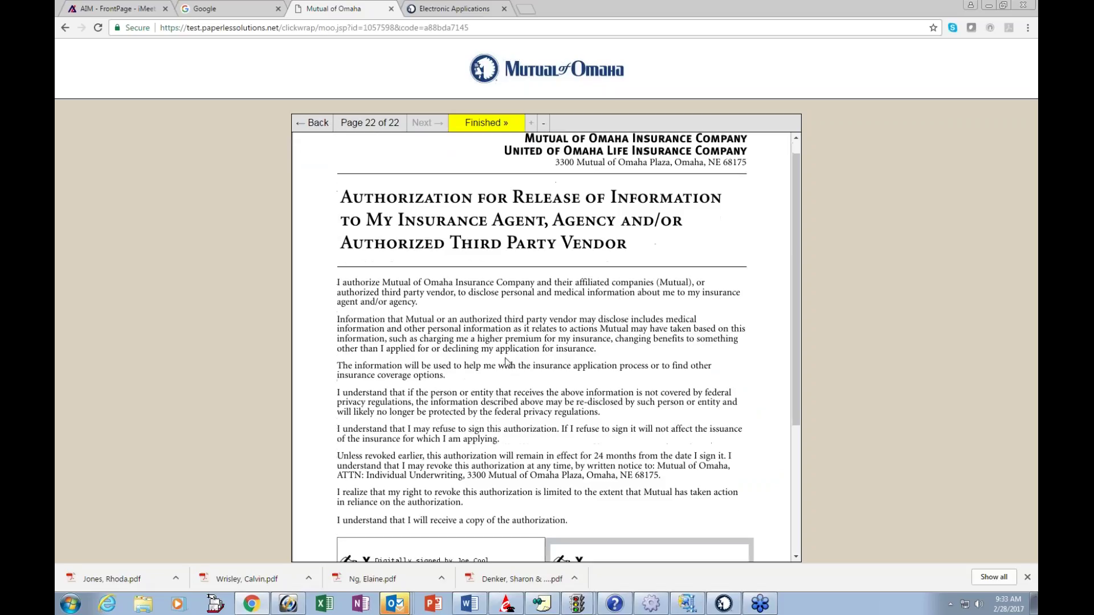
{"action": "scroll", "coordinate": [506, 362], "scroll_direction": "down", "scroll_amount": 3}
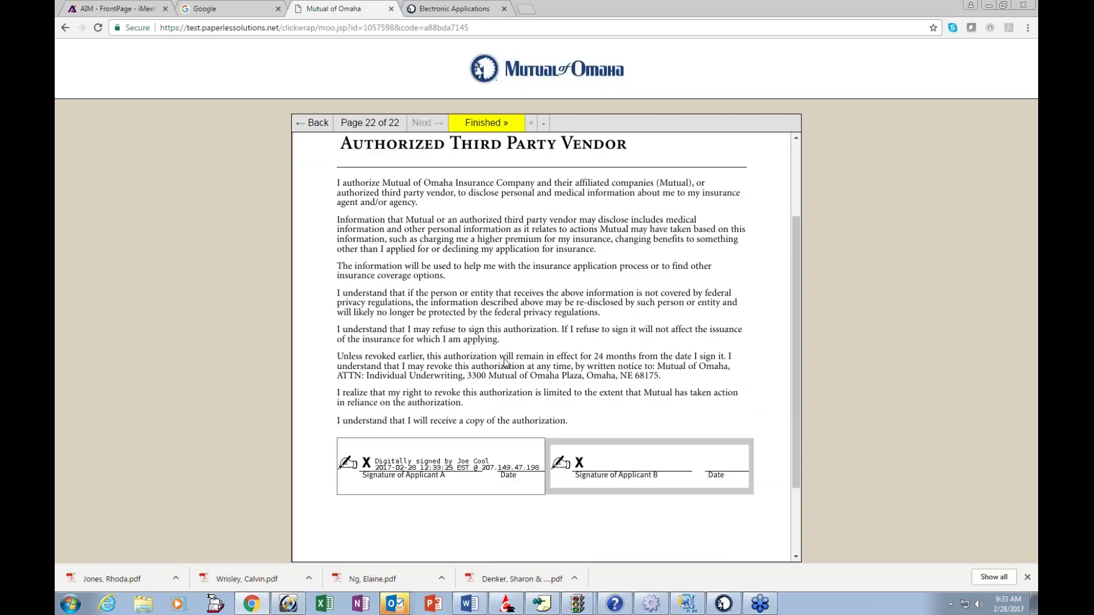
{"action": "scroll", "coordinate": [504, 358], "scroll_direction": "up", "scroll_amount": 1}
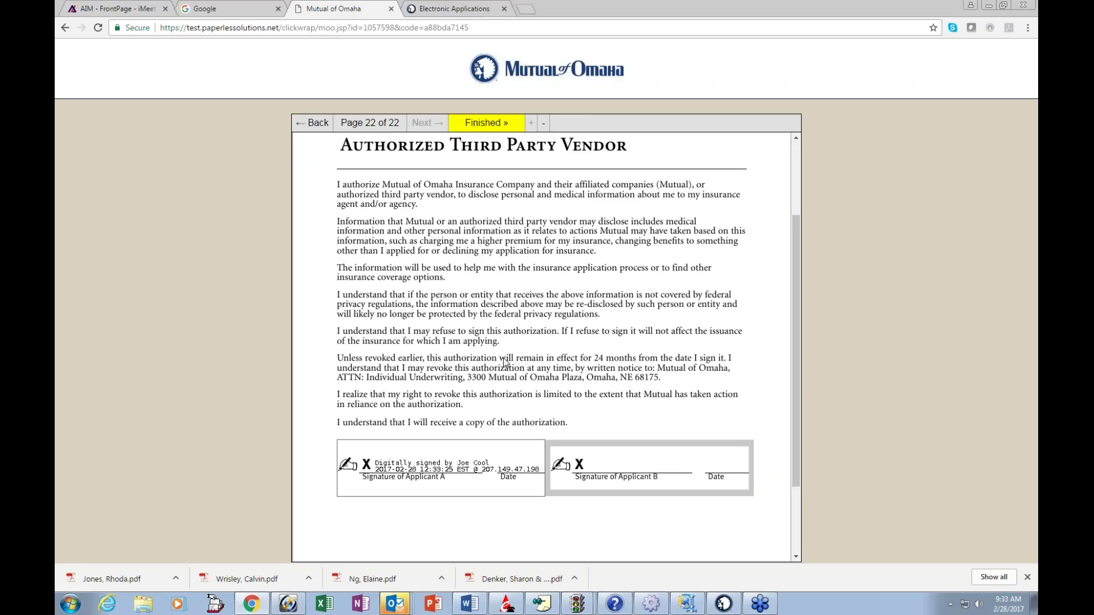
{"action": "scroll", "coordinate": [504, 362], "scroll_direction": "up", "scroll_amount": 2}
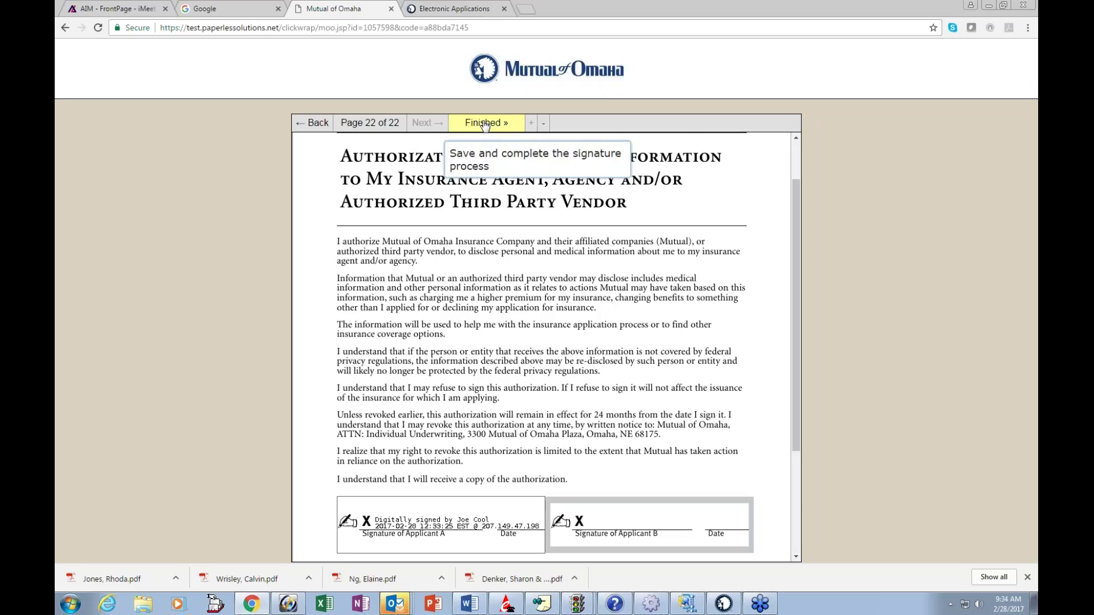
Step: Save Applicant A's signatures and open the agent's 23-page signing copy
{"action": "left_click", "coordinate": [485, 125]}
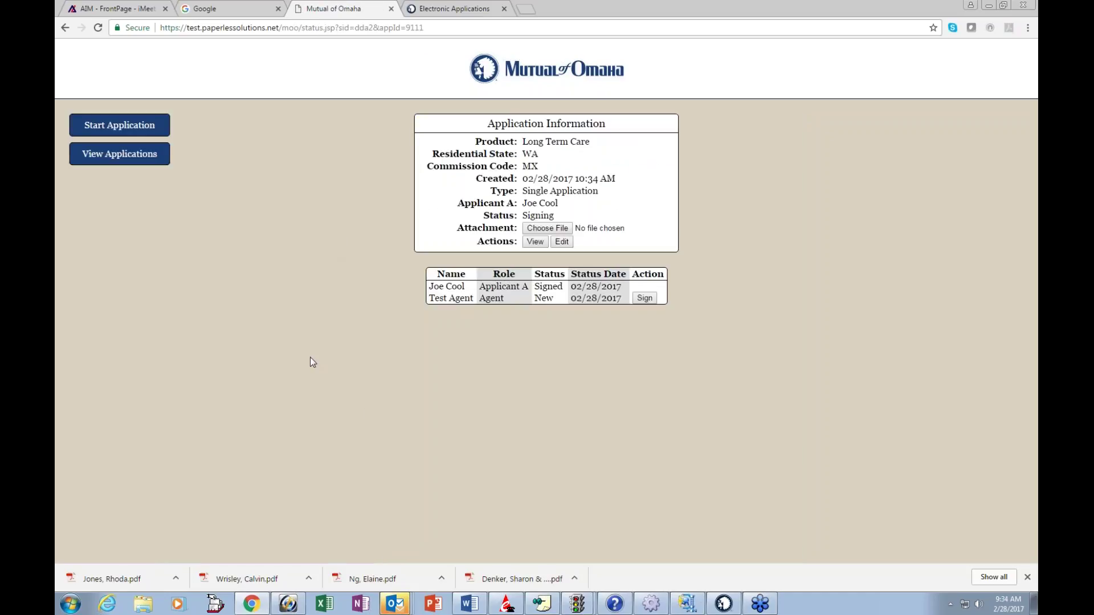
{"action": "left_click", "coordinate": [645, 298]}
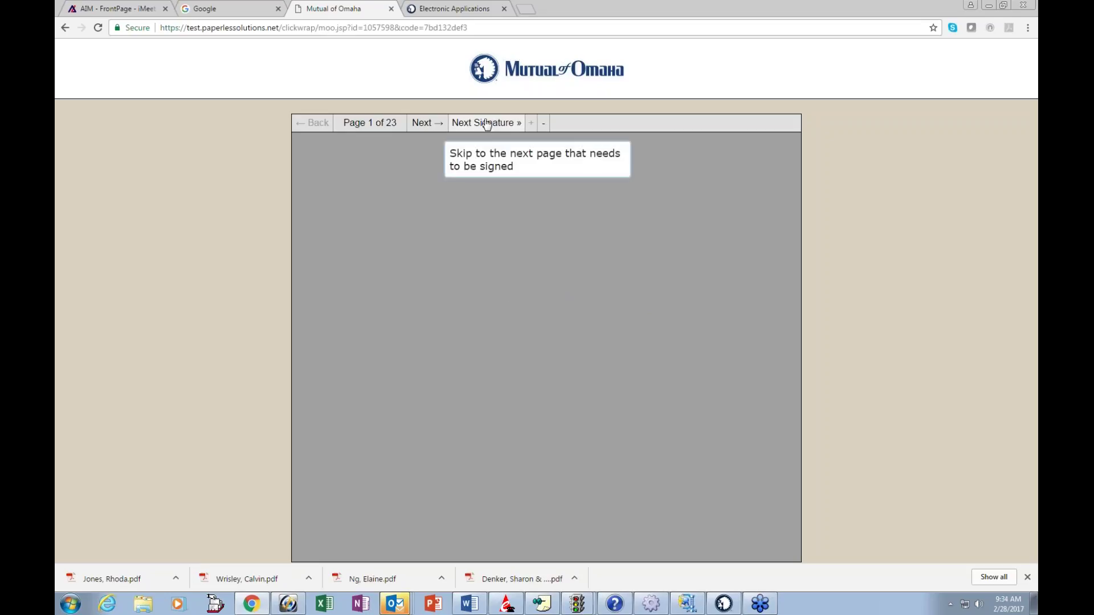
Step: Sign the licensed producer certification line on page 20 as the agent
{"action": "left_click", "coordinate": [486, 124]}
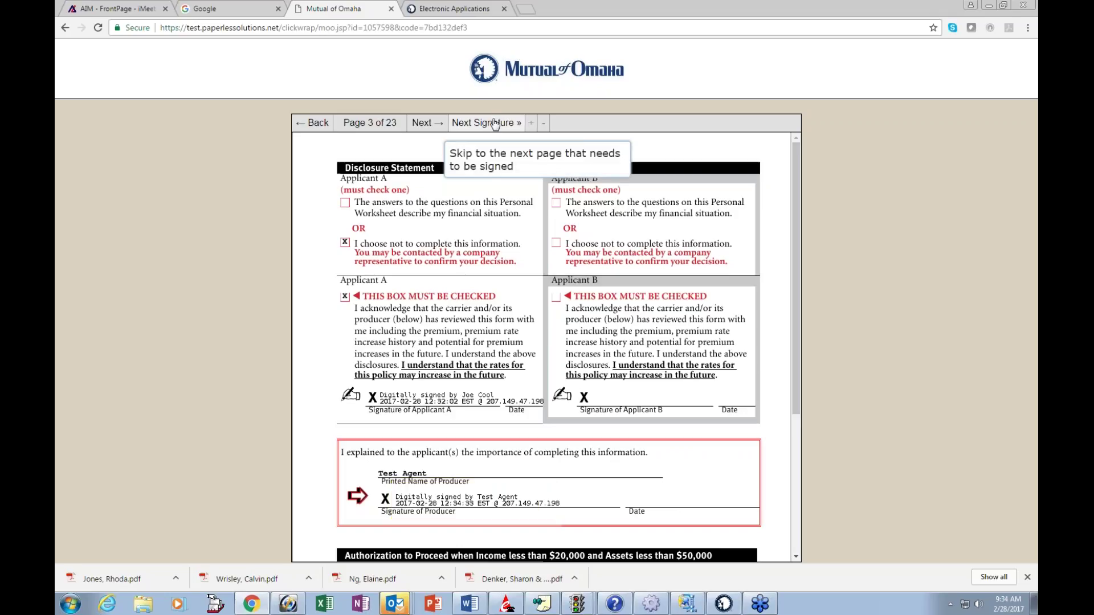
{"action": "left_click", "coordinate": [495, 124]}
{"action": "left_click", "coordinate": [495, 124]}
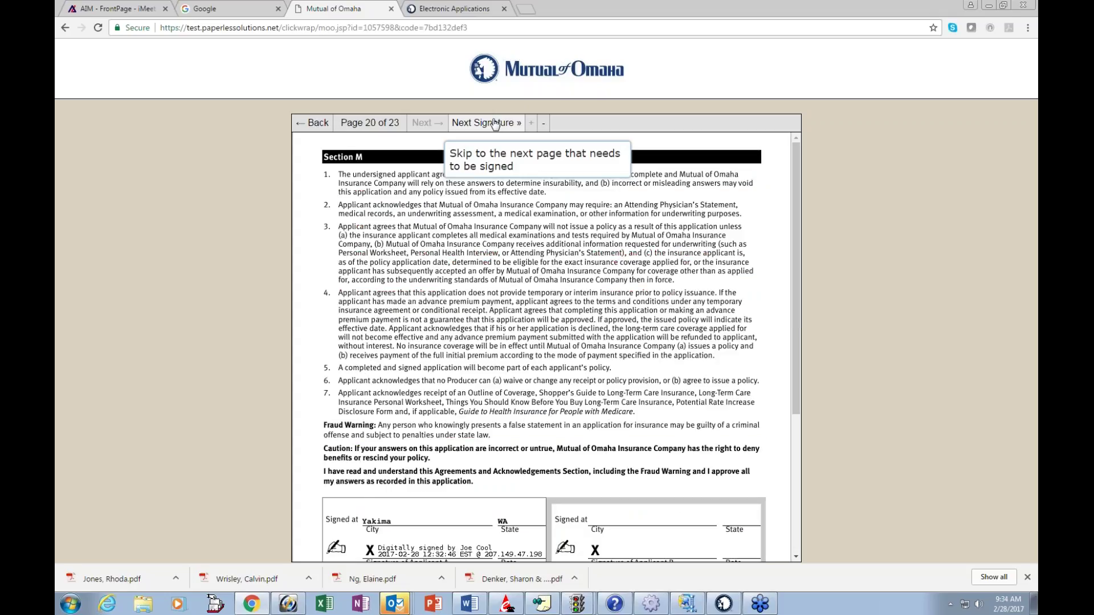
{"action": "scroll", "coordinate": [466, 471], "scroll_direction": "down", "scroll_amount": 2}
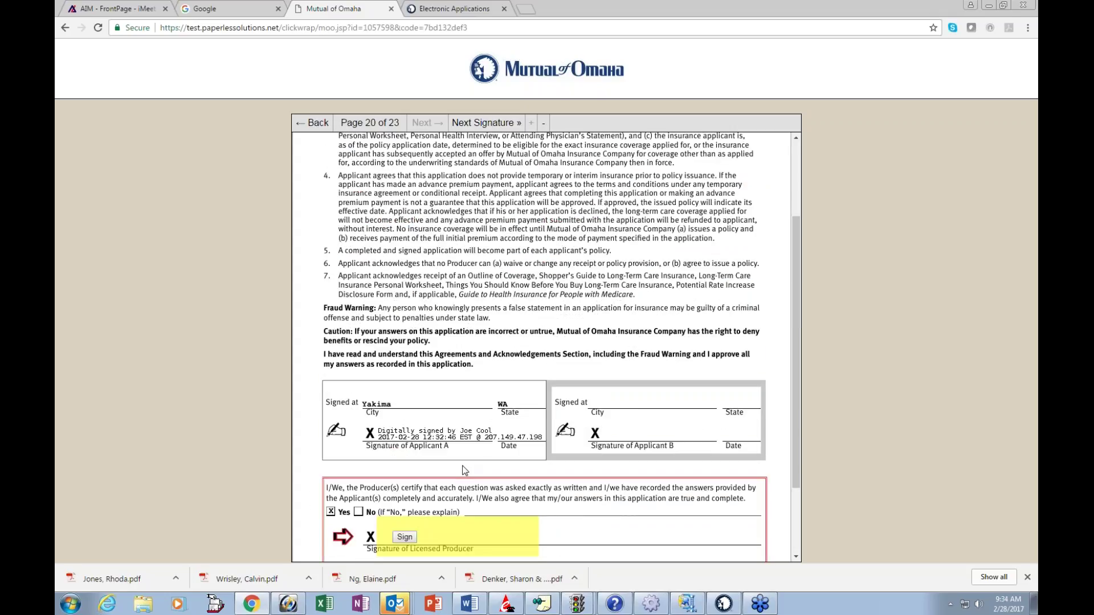
{"action": "scroll", "coordinate": [466, 471], "scroll_direction": "down", "scroll_amount": 2}
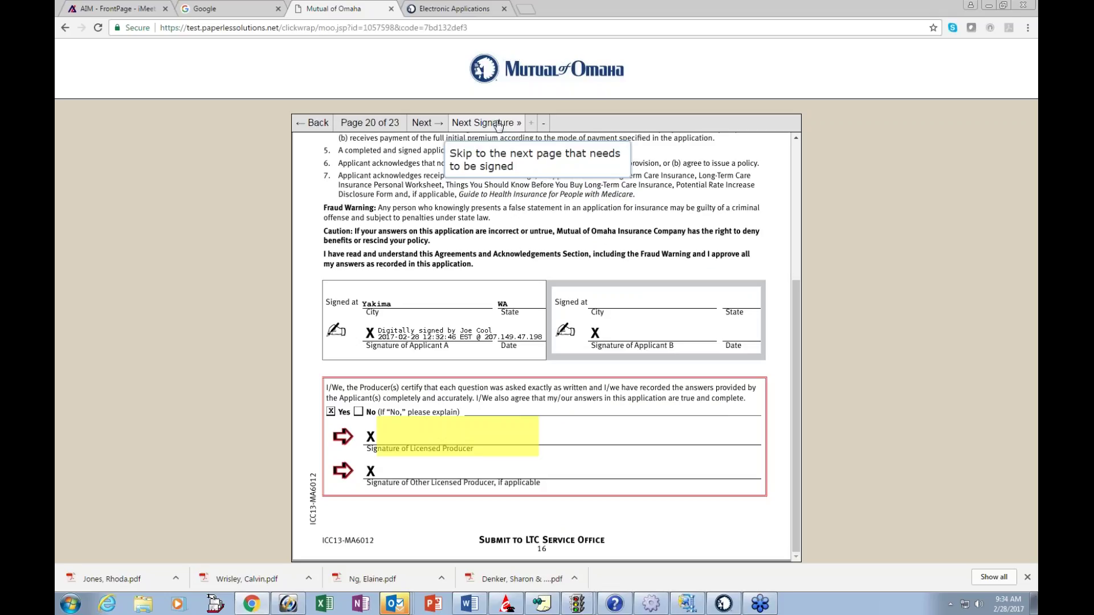
{"action": "left_click", "coordinate": [499, 125]}
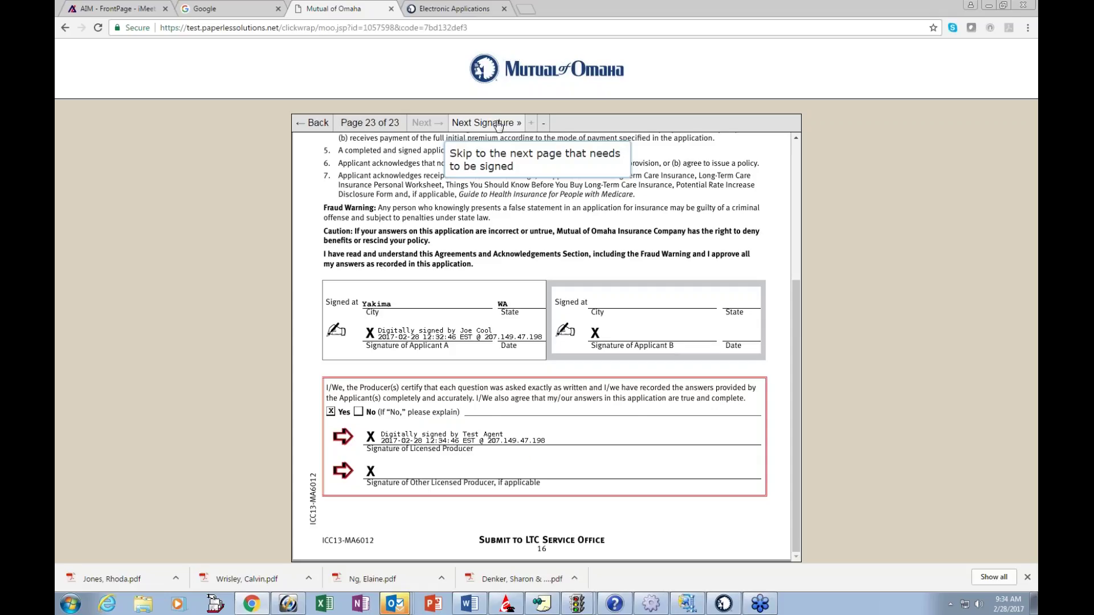
Step: Sign as Agent of Record on page 23 and finish the agent's signing
{"action": "left_click", "coordinate": [499, 125]}
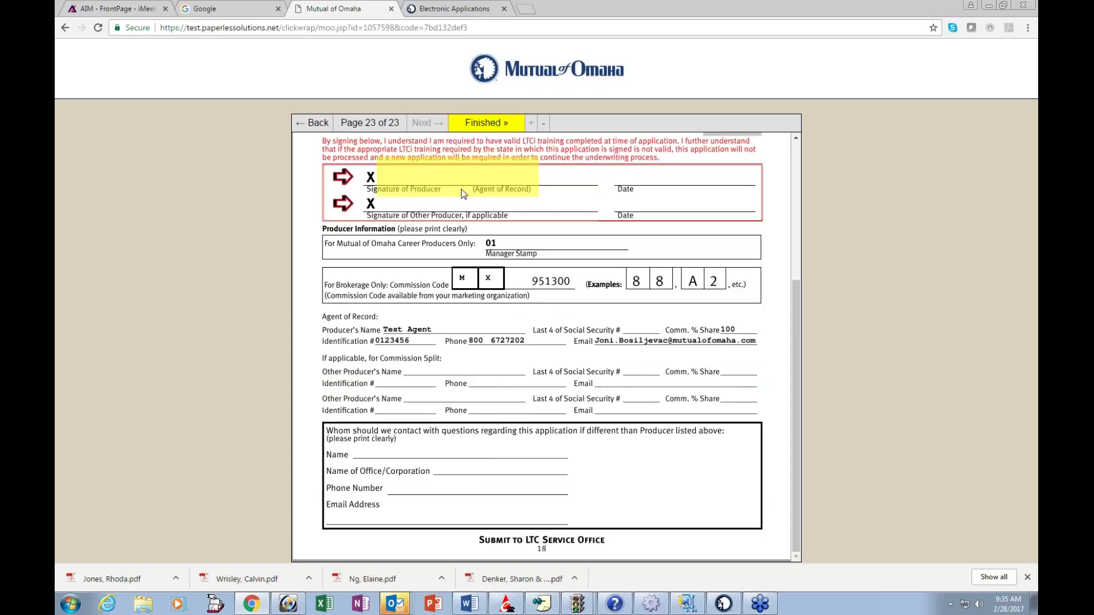
{"action": "left_click", "coordinate": [517, 191]}
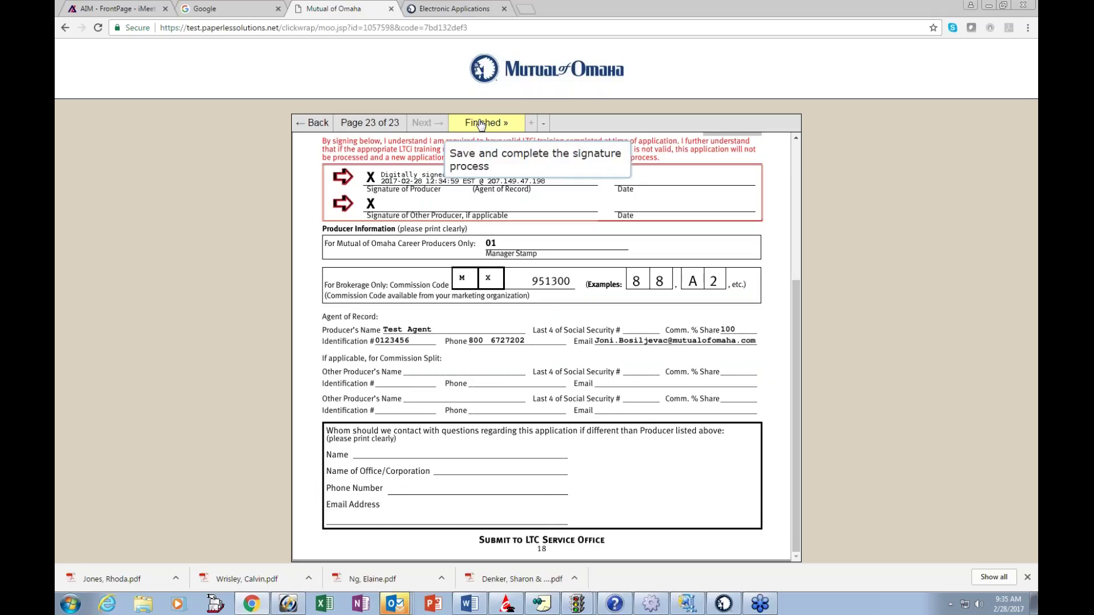
{"action": "left_click", "coordinate": [481, 124]}
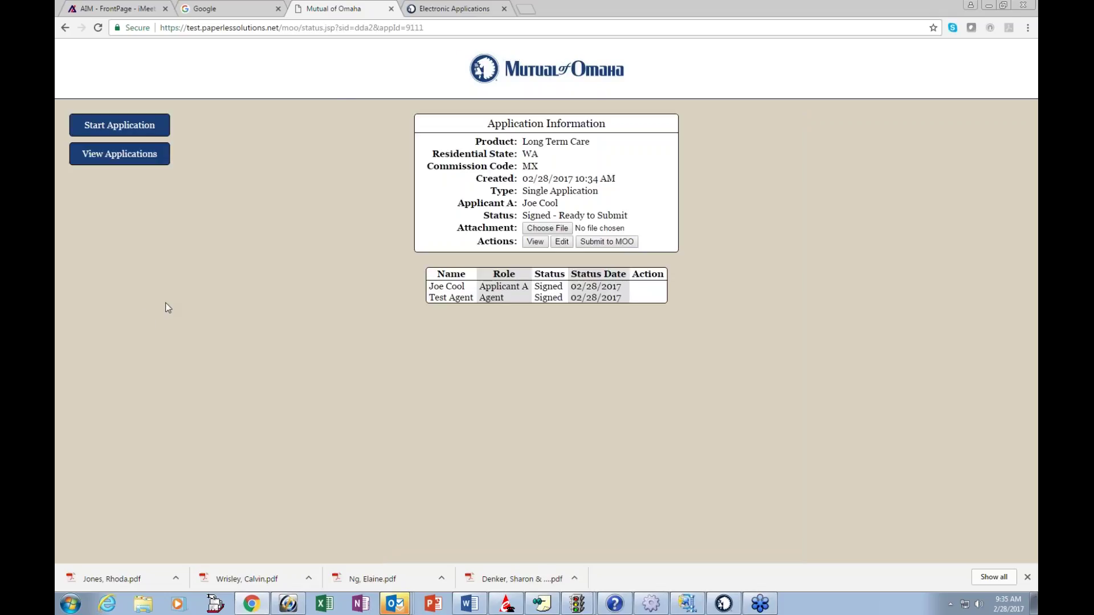